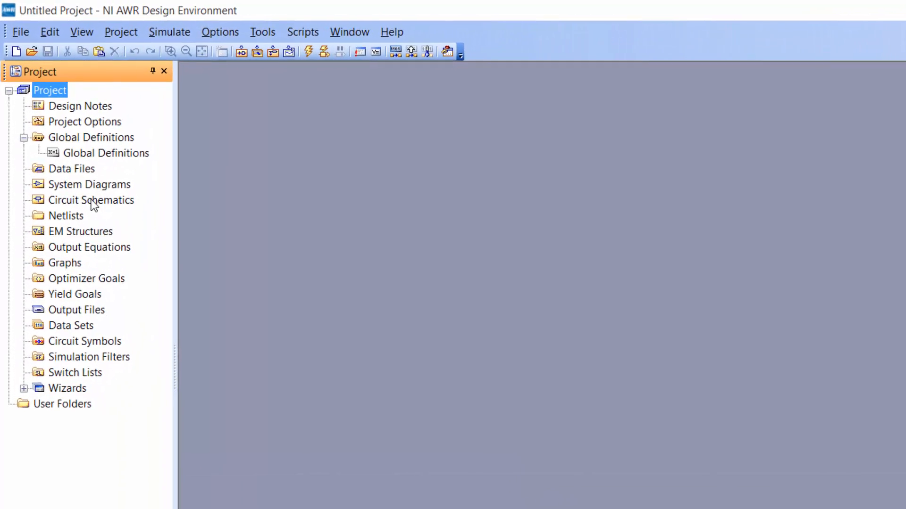
Create a new circuit schematic named "Normalised low pass" and maximize its window.
right_click(91, 202)
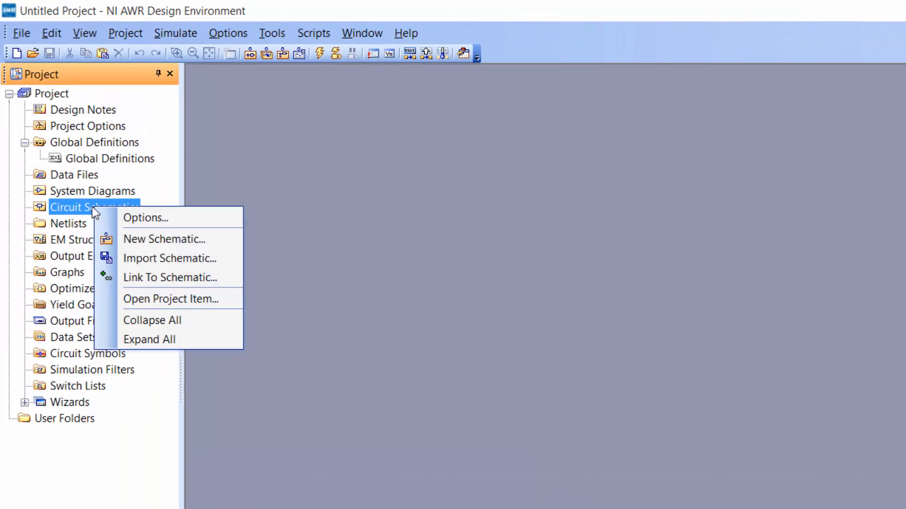
left_click(140, 240)
type("N")
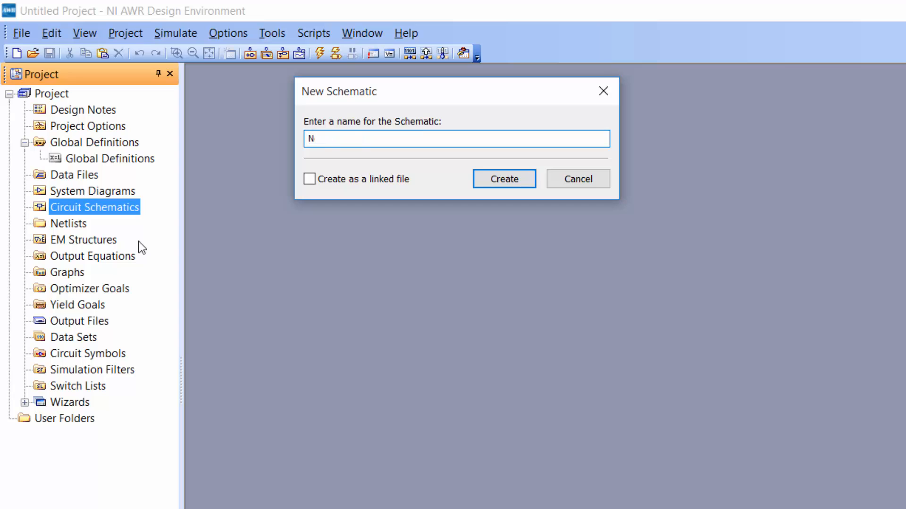
type("ormalised low pass")
key("Return")
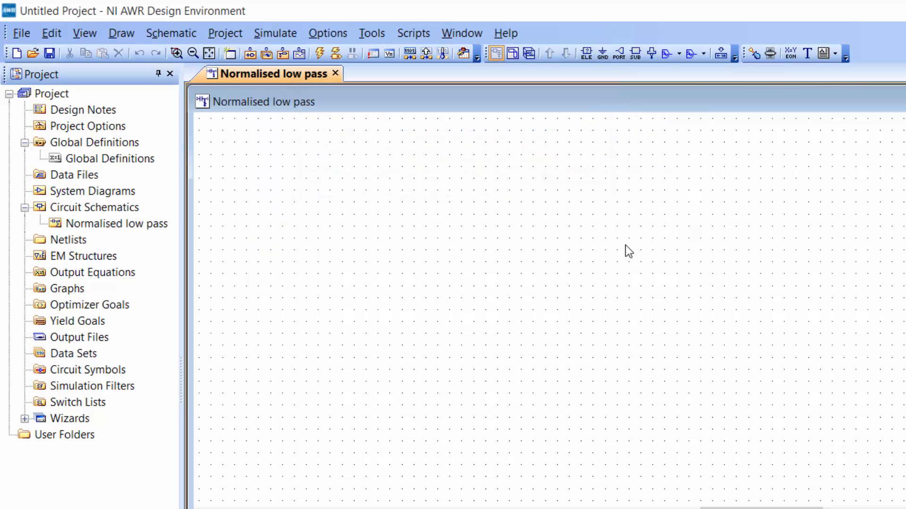
key("ctrl+F10")
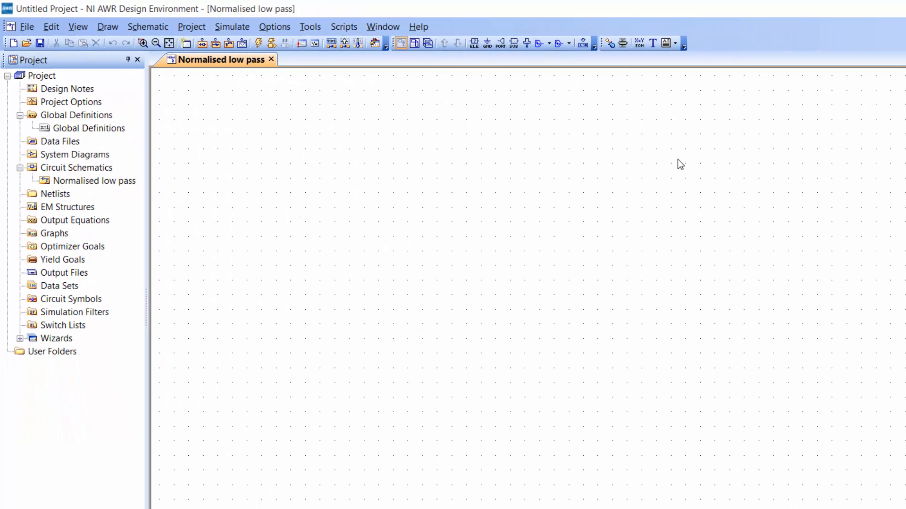
Search the circuit elements by name for "acvs", and clear the filter text.
key("ctrl+l")
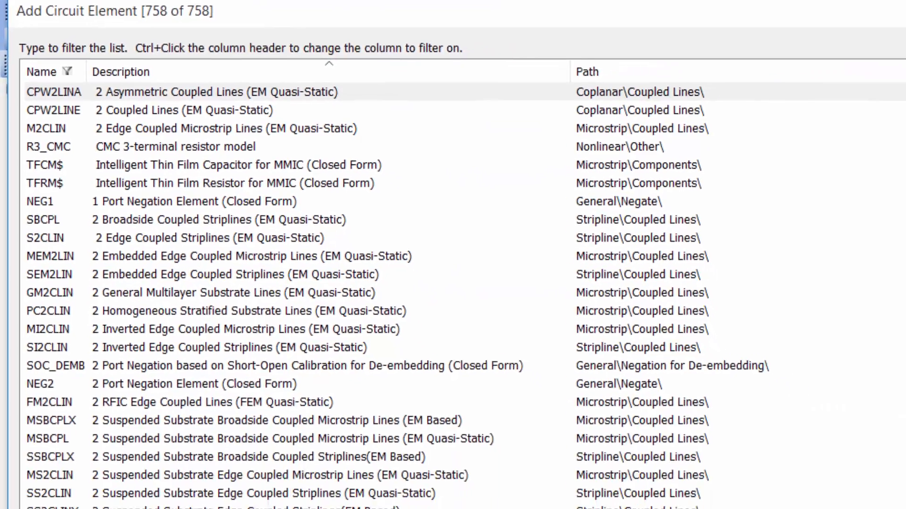
type("acvs")
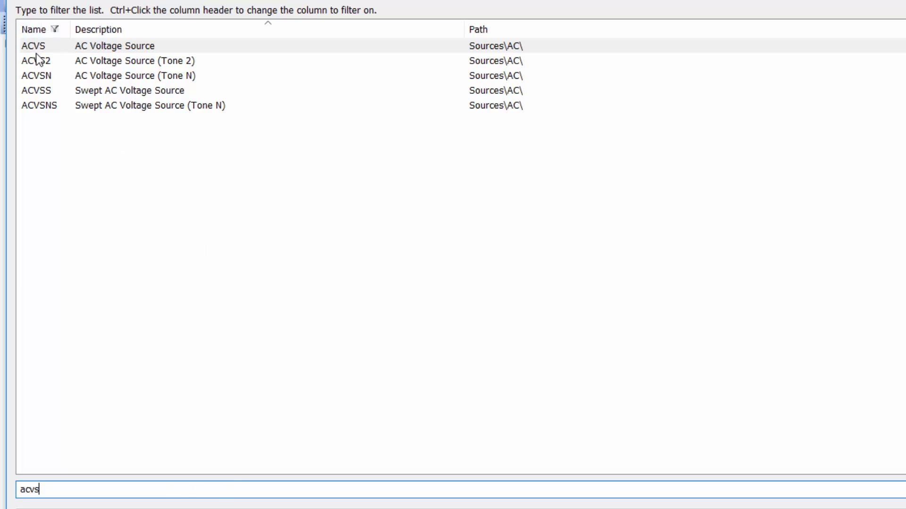
key("BackSpace")
key("BackSpace")
key("BackSpace")
key("BackSpace")
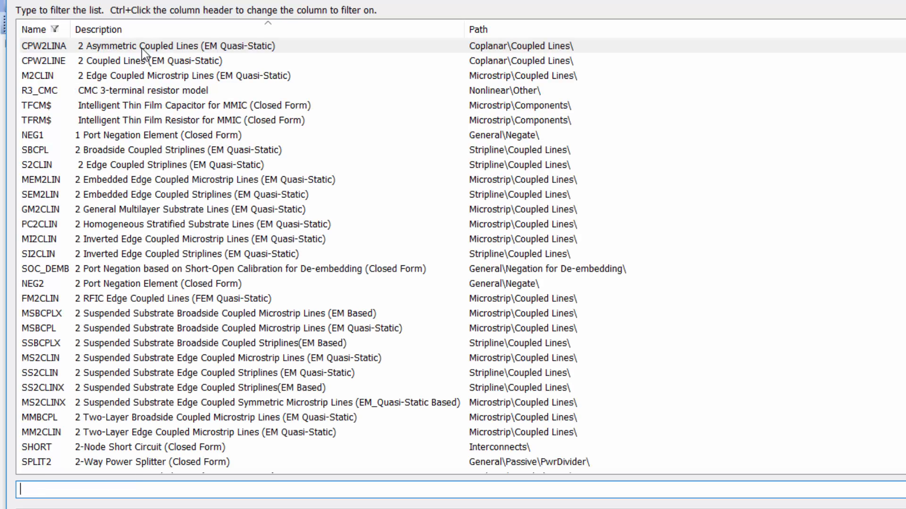
Filter the circuit element list by description for "ac voltage" to find the ACVS source.
left_click(165, 29, "ctrl")
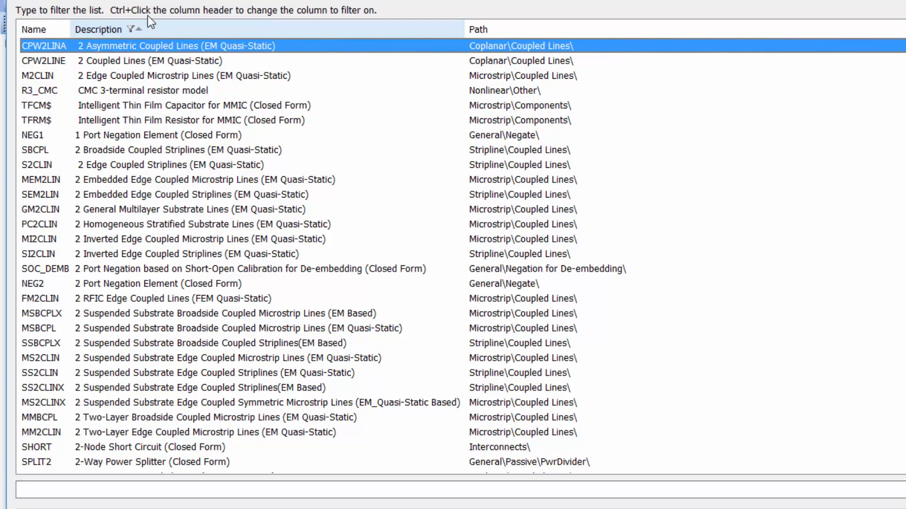
left_click(133, 496)
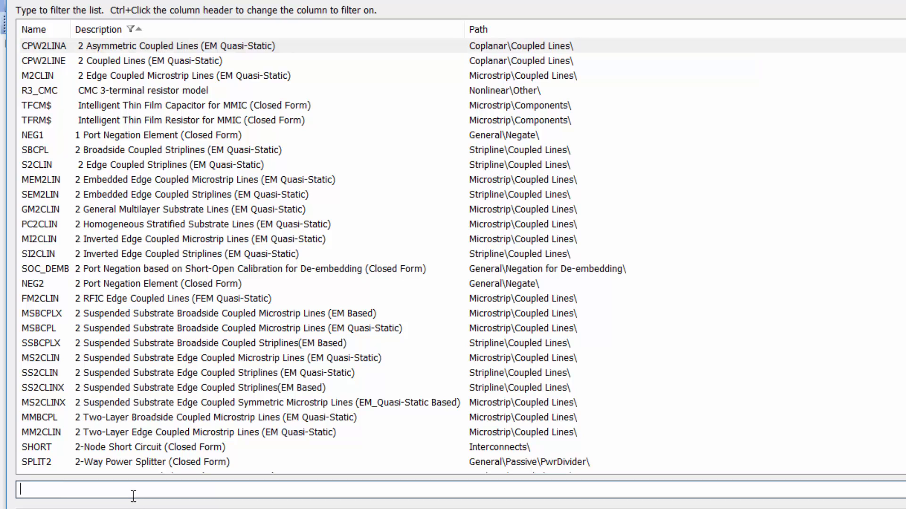
type("ac volt")
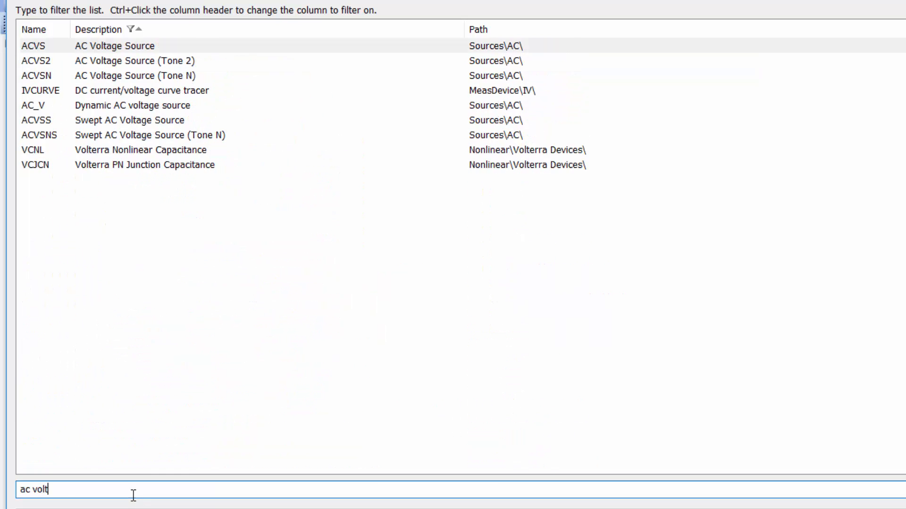
type("age")
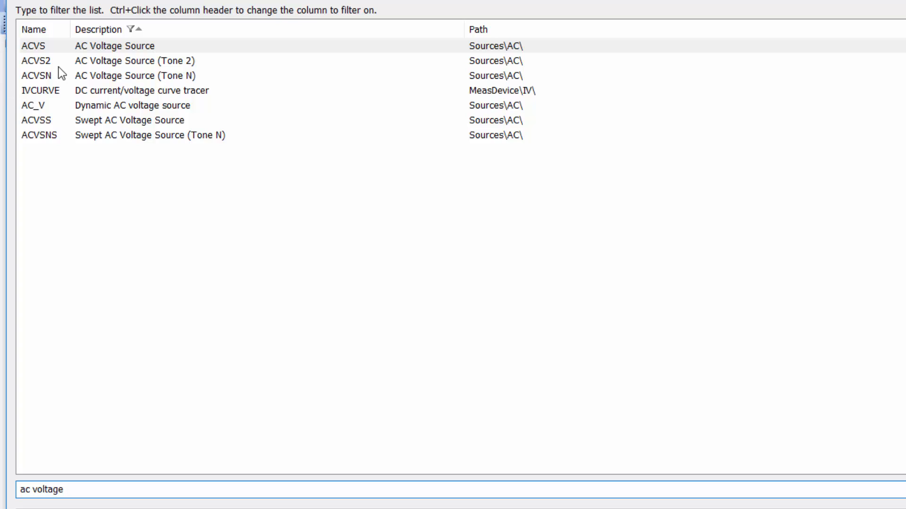
left_click(52, 27, "ctrl")
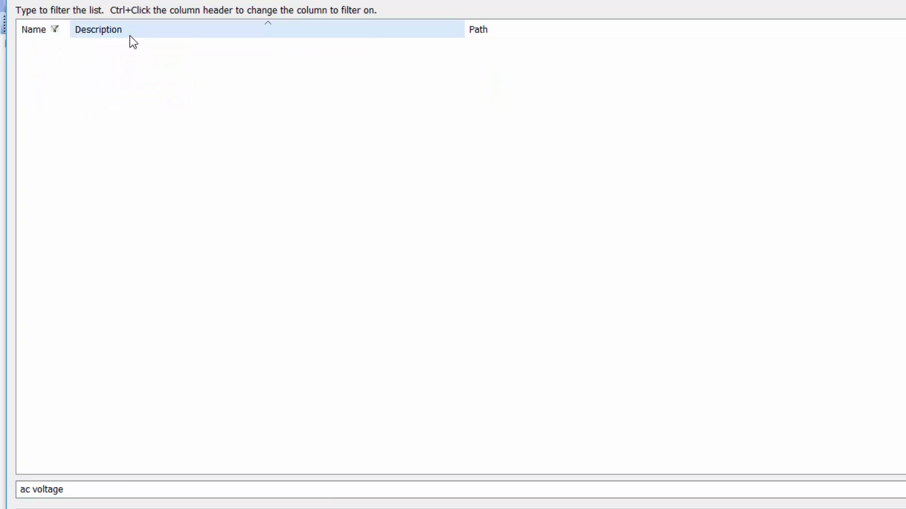
left_click(160, 35, "ctrl")
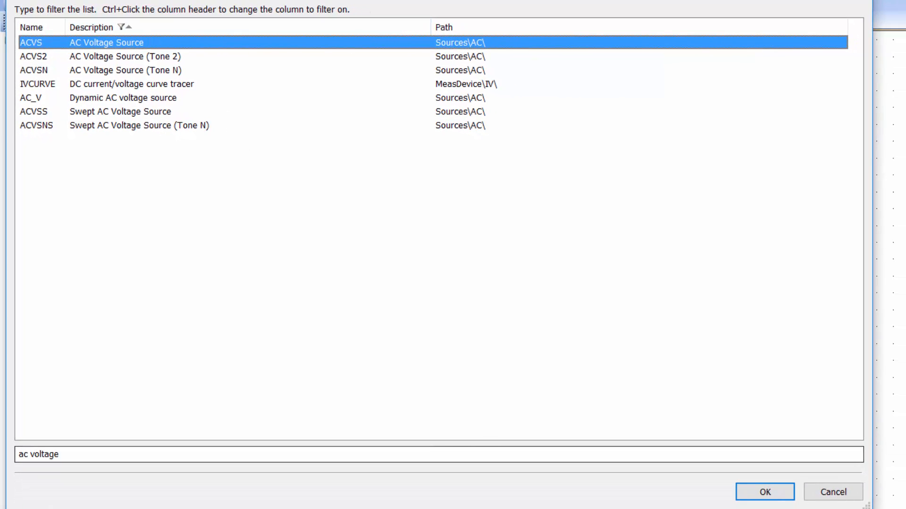
Place the ACVS source with its parameter text to the left of the symbol, and ground its negative terminal.
left_click(760, 497)
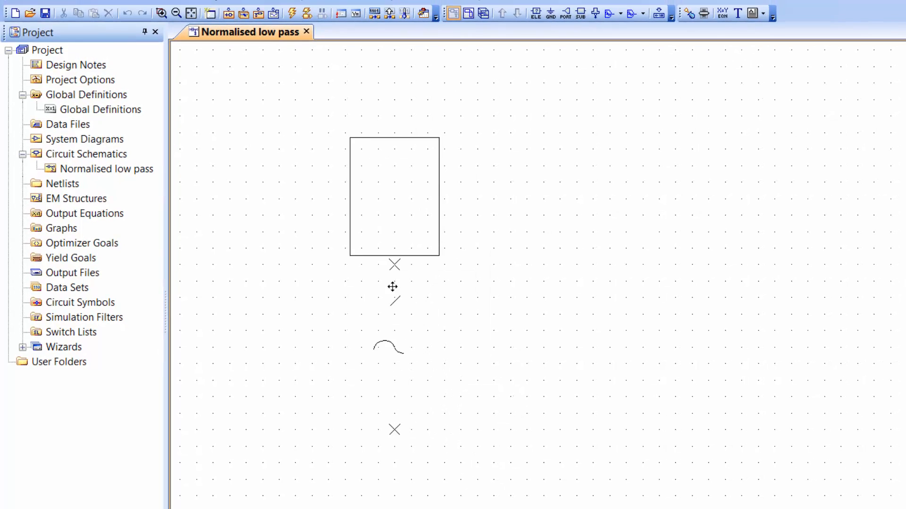
left_click(417, 283)
left_click_drag(410, 205, 307, 335)
left_click(477, 254)
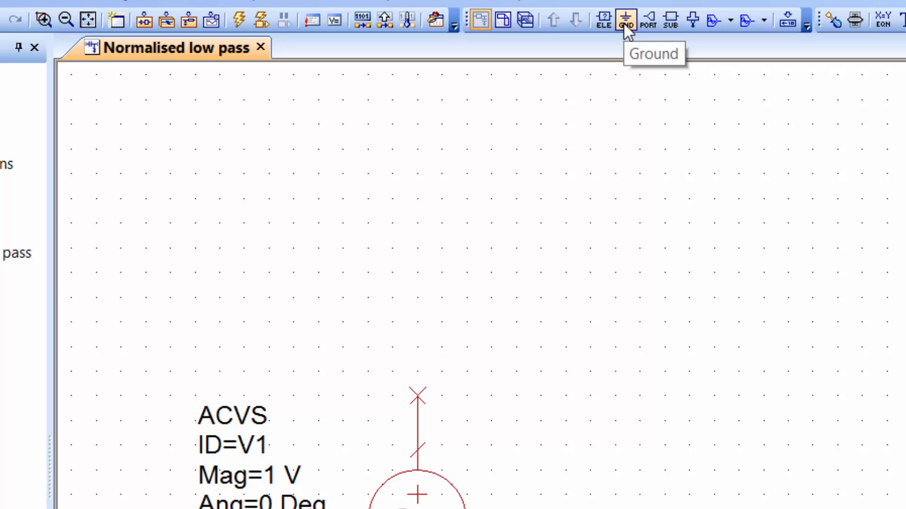
left_click(626, 21)
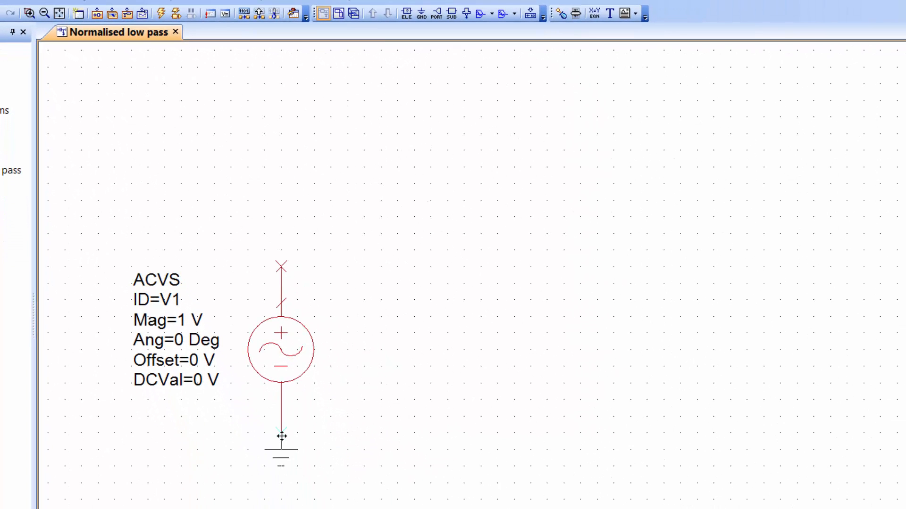
left_click(281, 437)
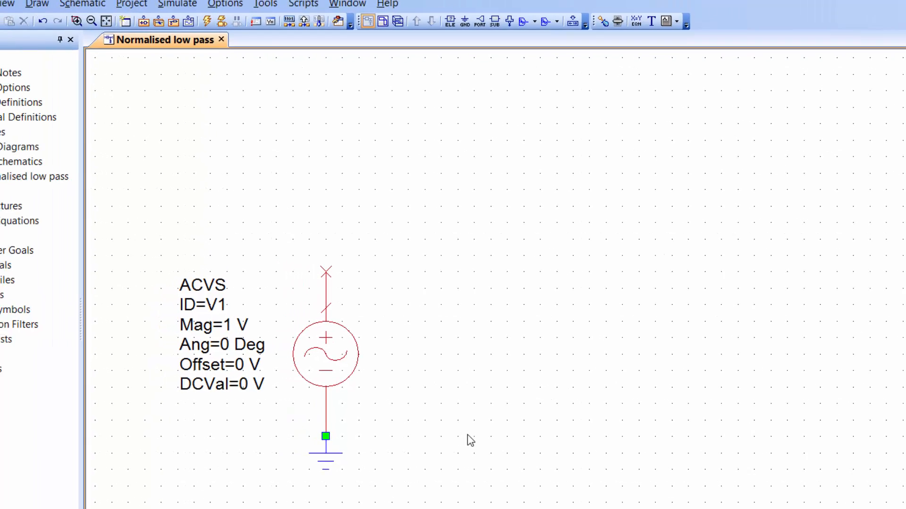
Add a closed-form RES resistor horizontally, connected to the positive terminal of the AC source.
key("ctrl+l")
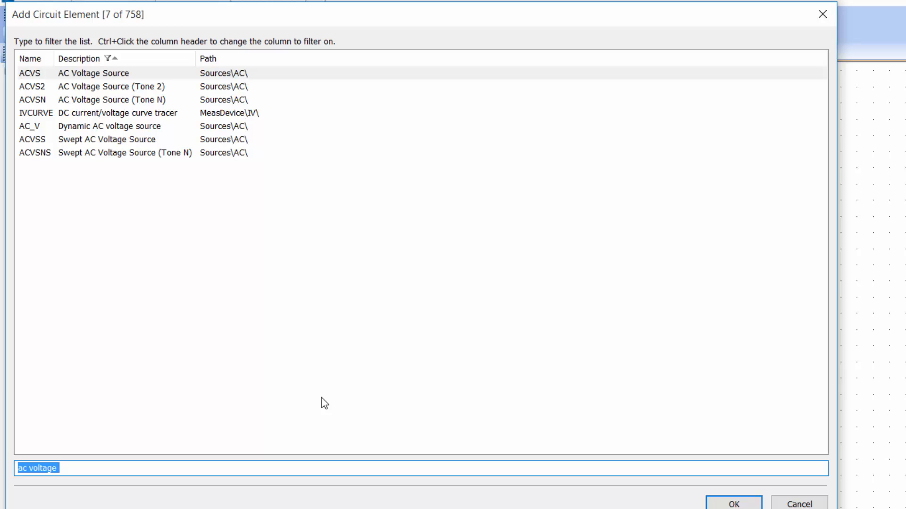
type("res")
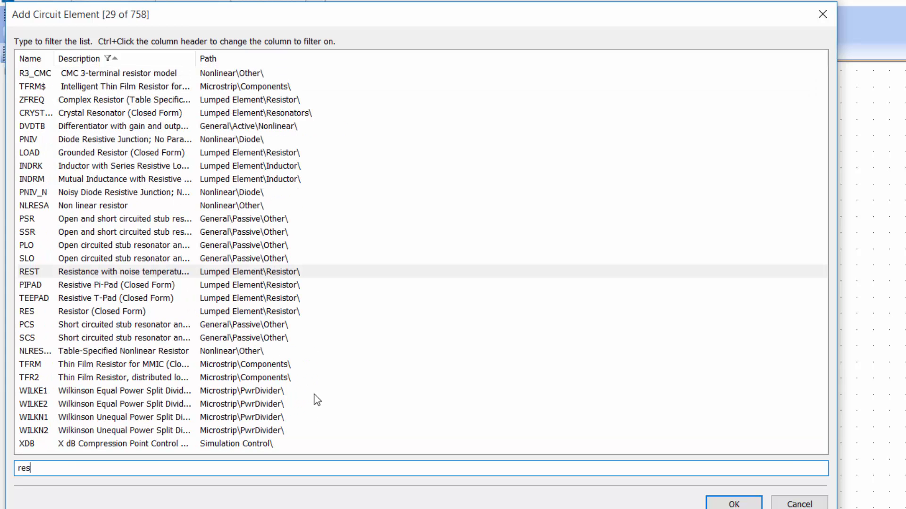
left_click(40, 68, "ctrl")
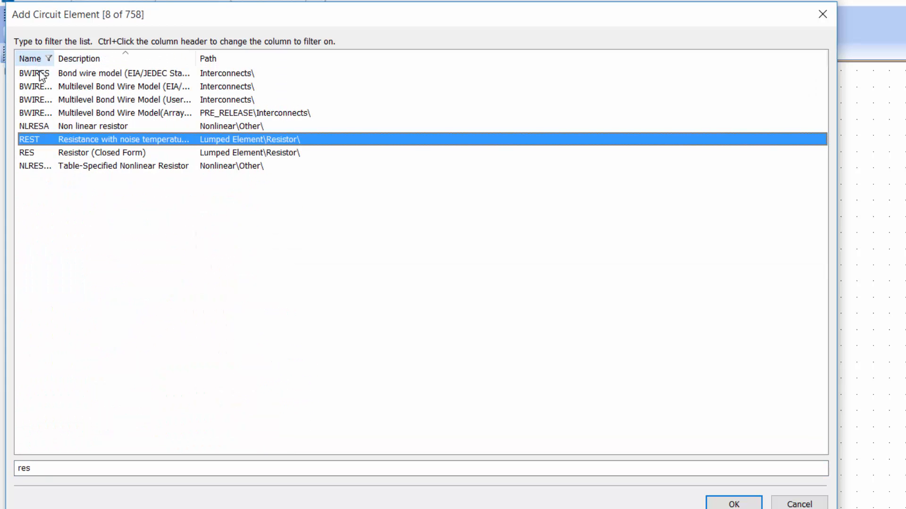
double_click(78, 156)
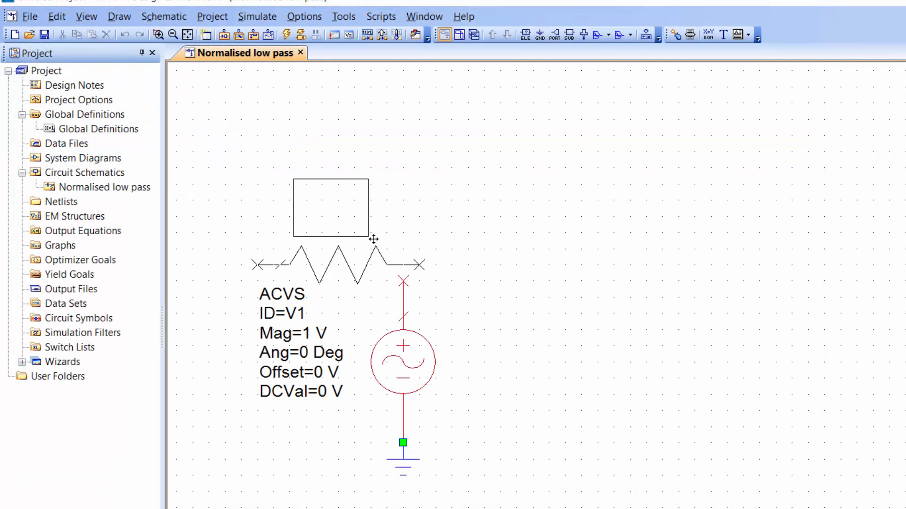
left_click(488, 246)
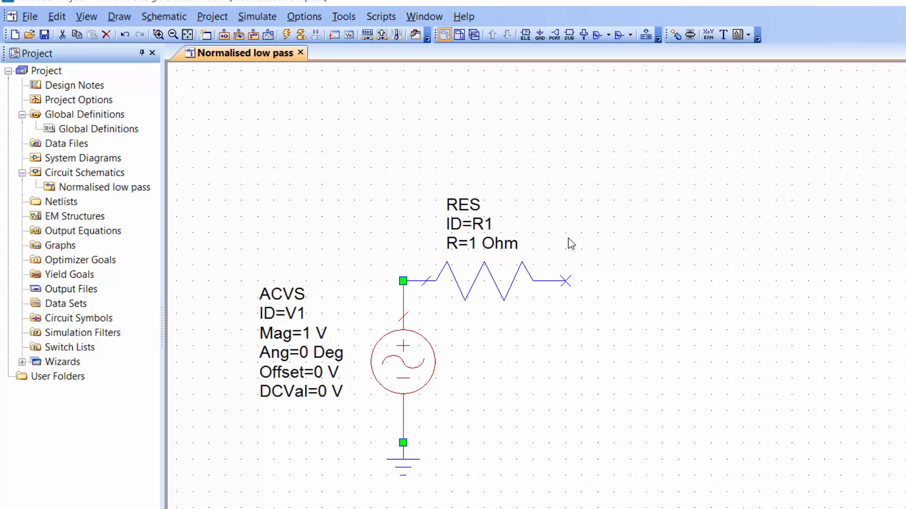
Change the series resistor's ID to RS.
double_click(489, 225)
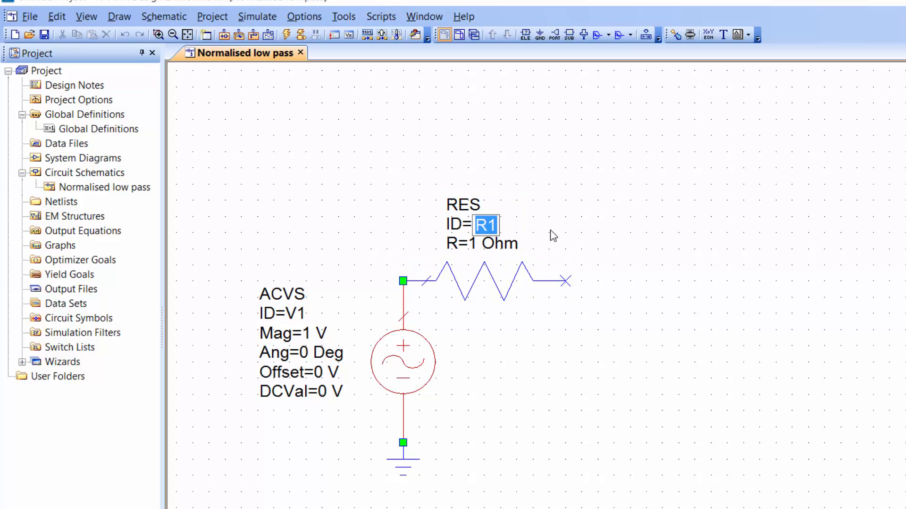
type("RS")
key("Return")
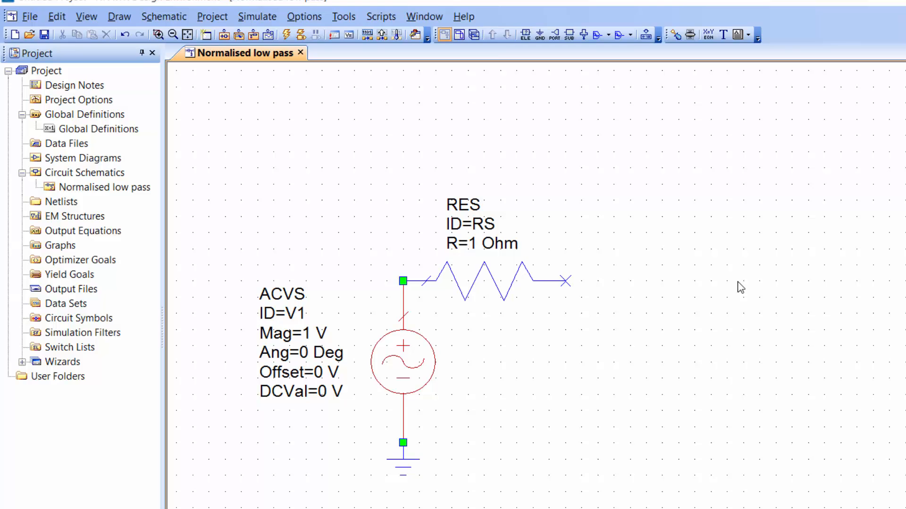
Copy resistor RS and place the copy vertically, well to the right, with its upper end level with RS.
left_click(496, 280)
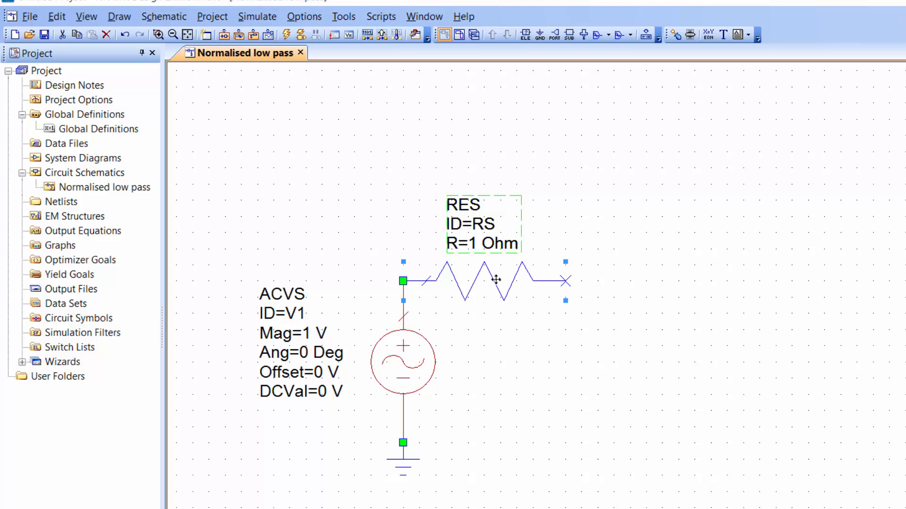
key("ctrl+c")
key("ctrl+v")
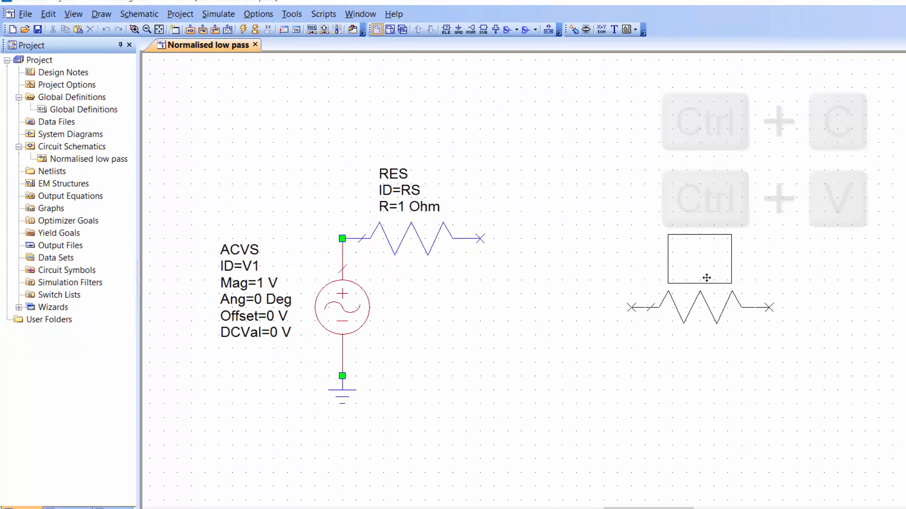
right_click(706, 278)
right_click(706, 278)
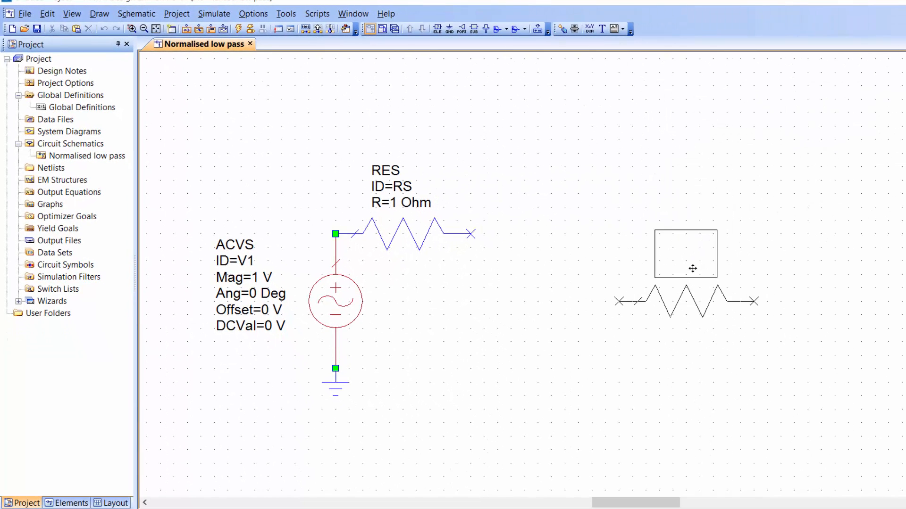
right_click(692, 268)
right_click(692, 267)
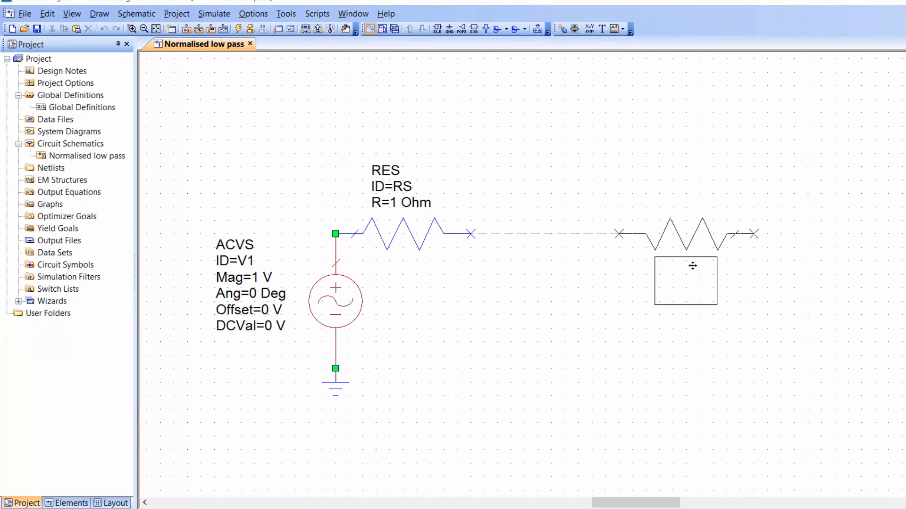
right_click(693, 268)
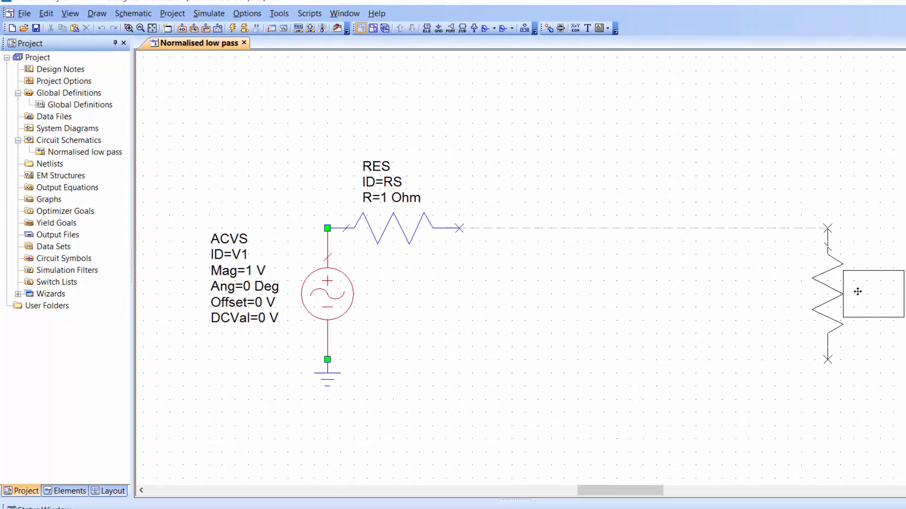
left_click(880, 301)
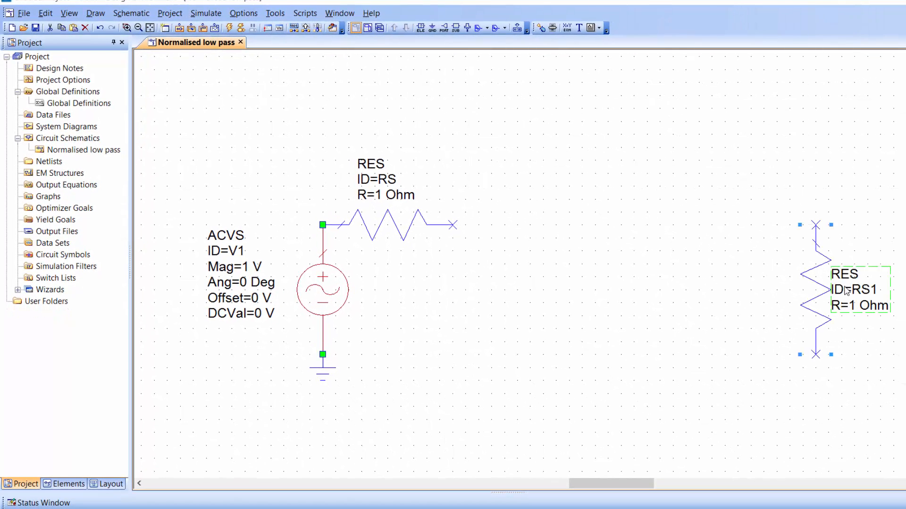
Set the vertical resistor's ID to RL and attach a ground to its lower end.
double_click(857, 291)
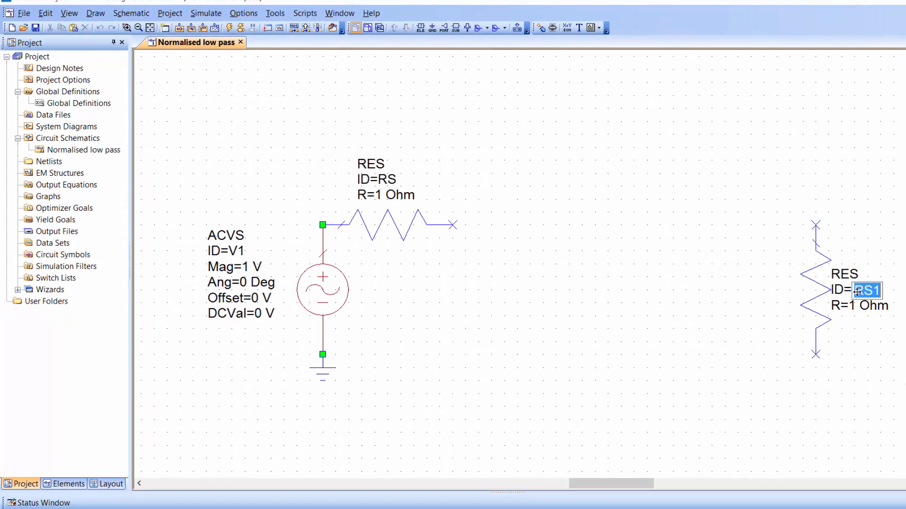
type("RL")
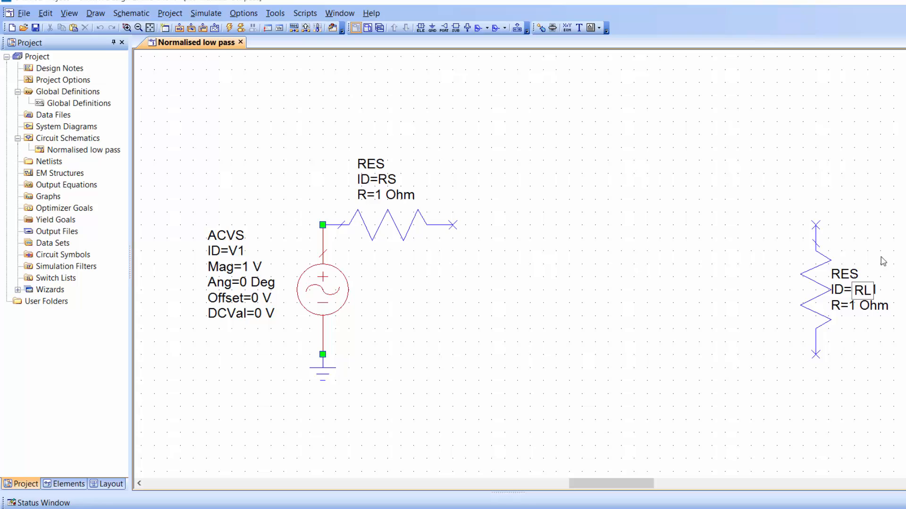
key("Return")
left_click(433, 26)
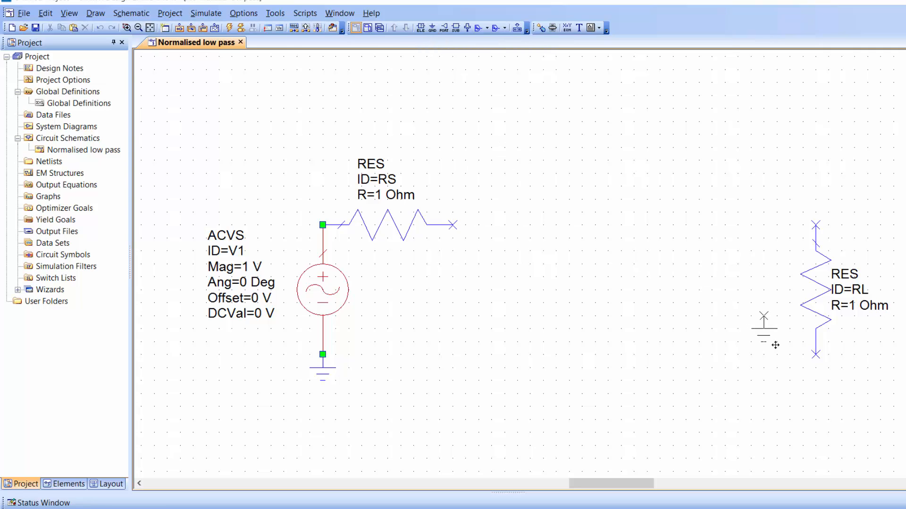
left_click(821, 370)
Add a closed-form CAP capacitor vertically just beyond resistor RS, with its upper end level with RS.
key("ctrl+l")
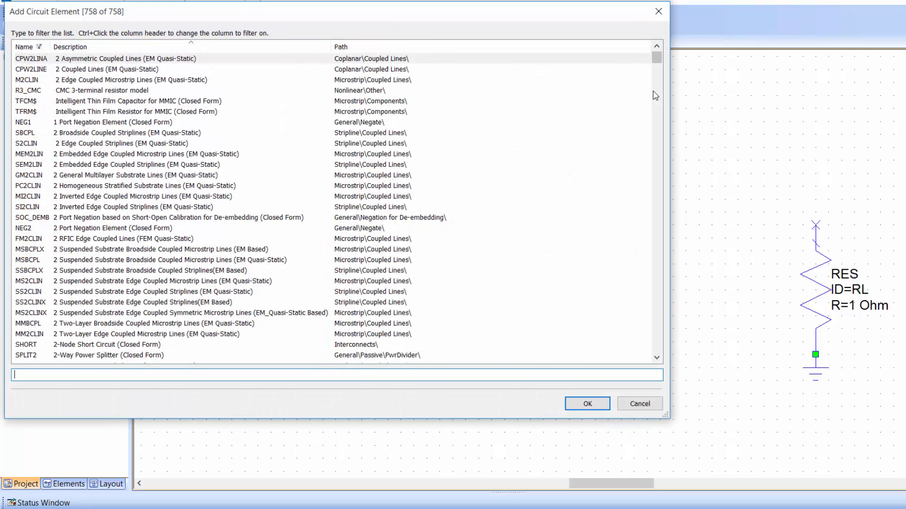
type("cap")
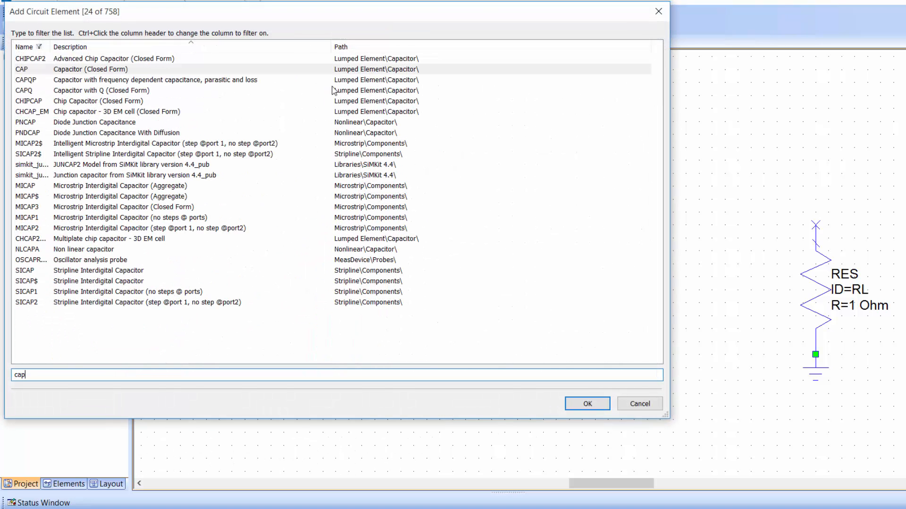
double_click(181, 71)
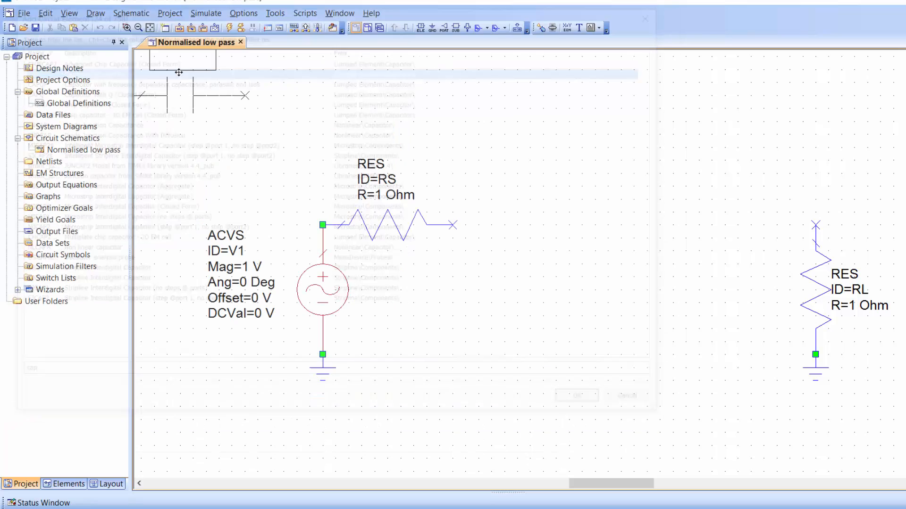
right_click(562, 248)
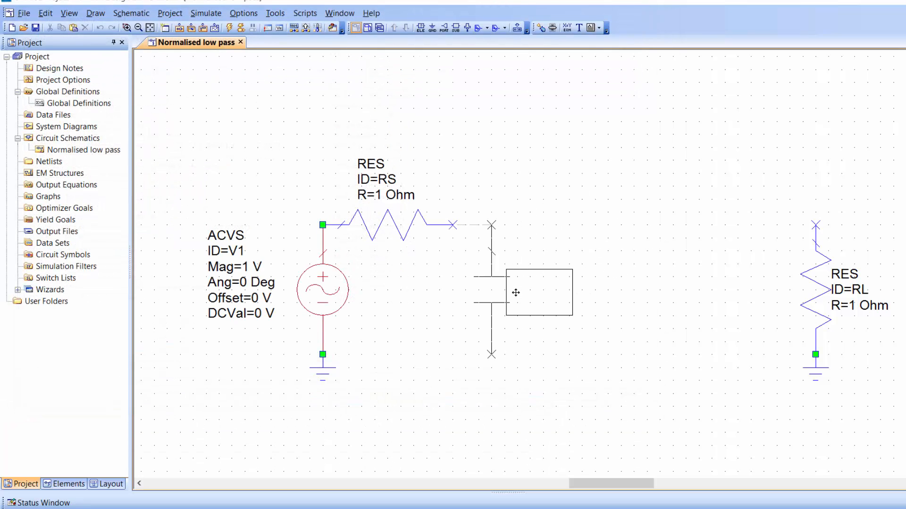
left_click(515, 292)
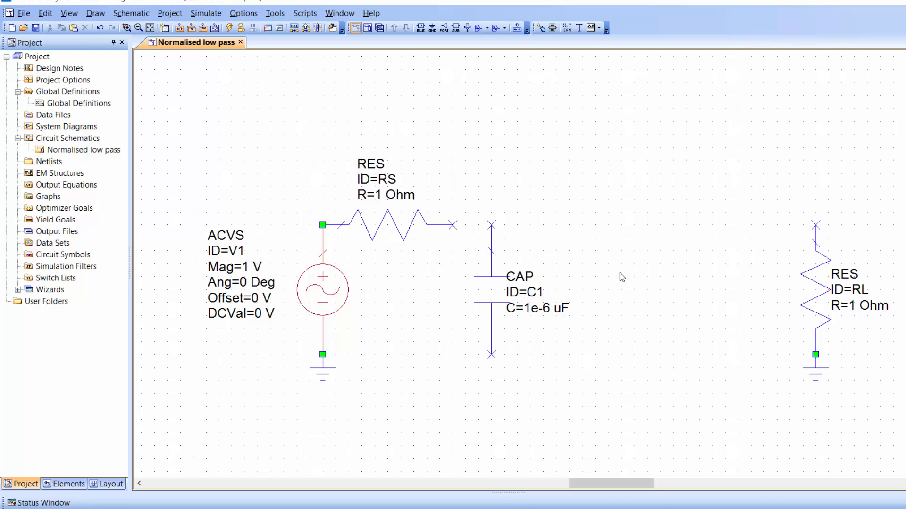
Add a closed-form IND inductor horizontally beyond the capacitor and wire resistor RS to it through the capacitor's upper end.
key("ctrl+l")
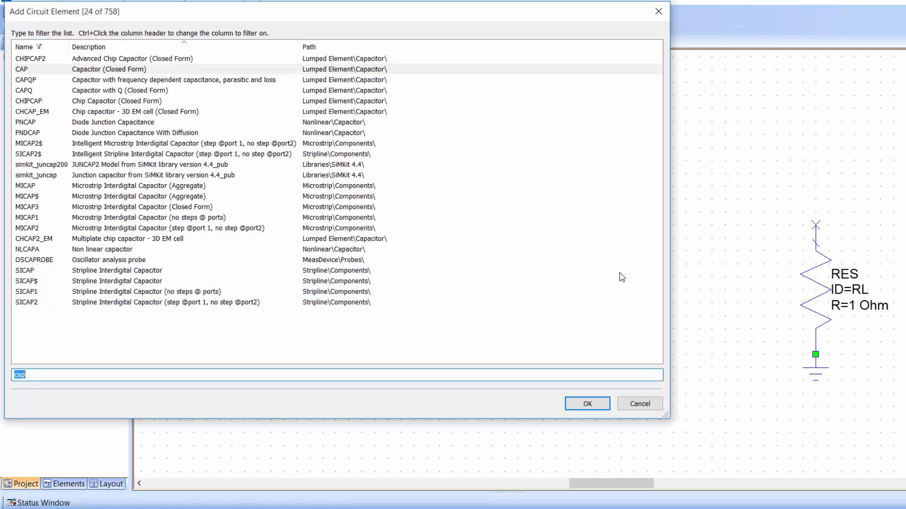
type("ind")
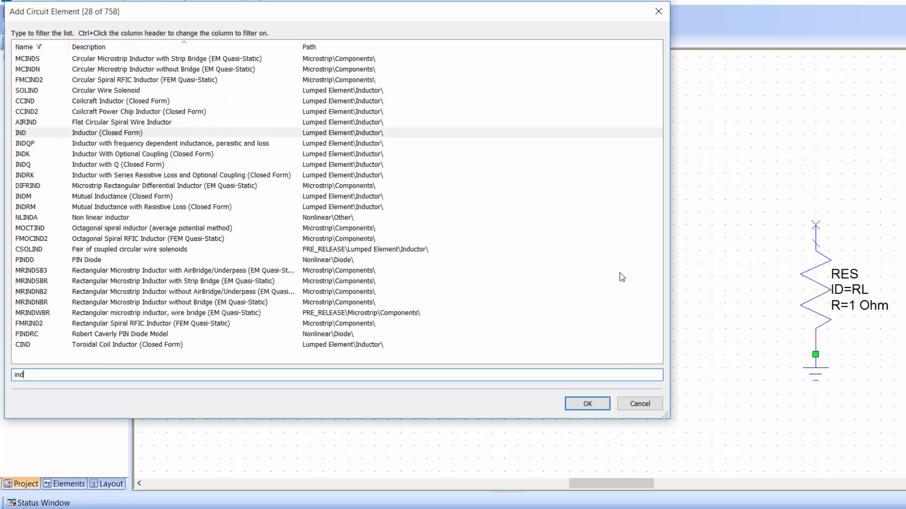
double_click(259, 133)
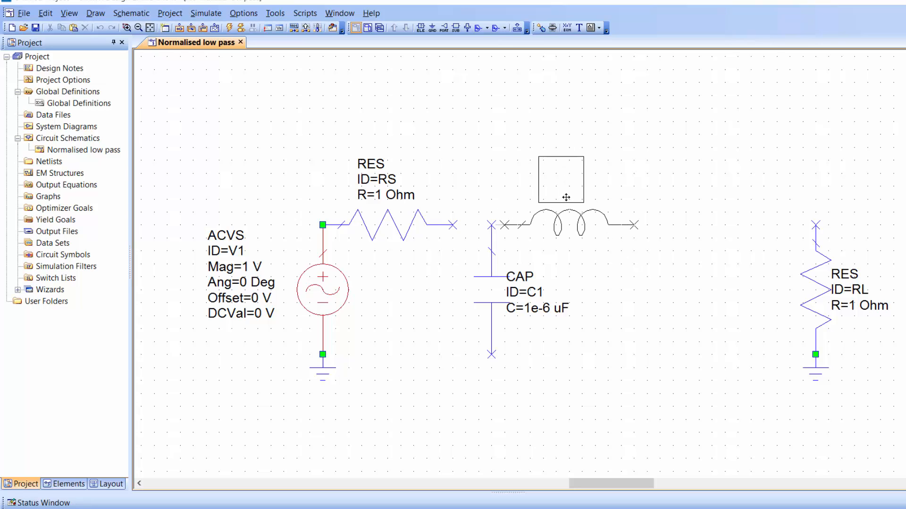
left_click(592, 197)
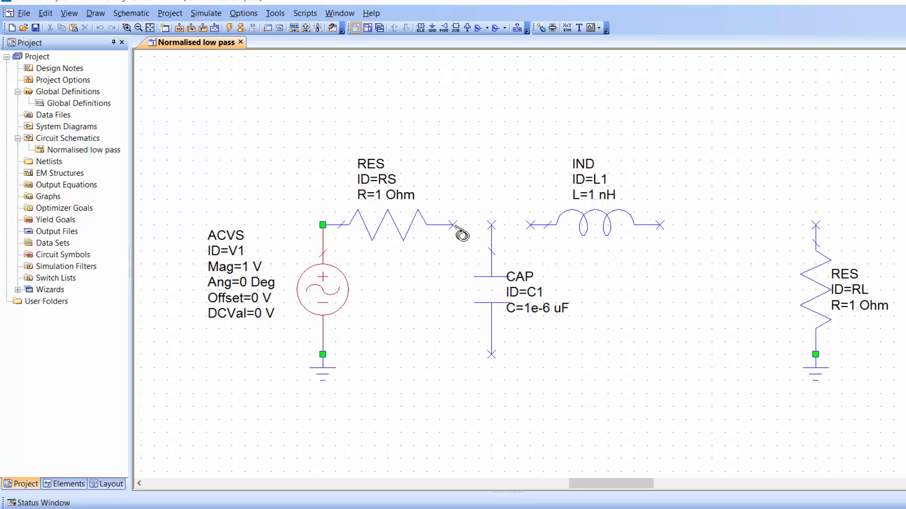
left_click(456, 227)
left_click(530, 225)
Copy capacitor C1 and place the copy vertically just past the free end of inductor L1.
left_click(495, 273)
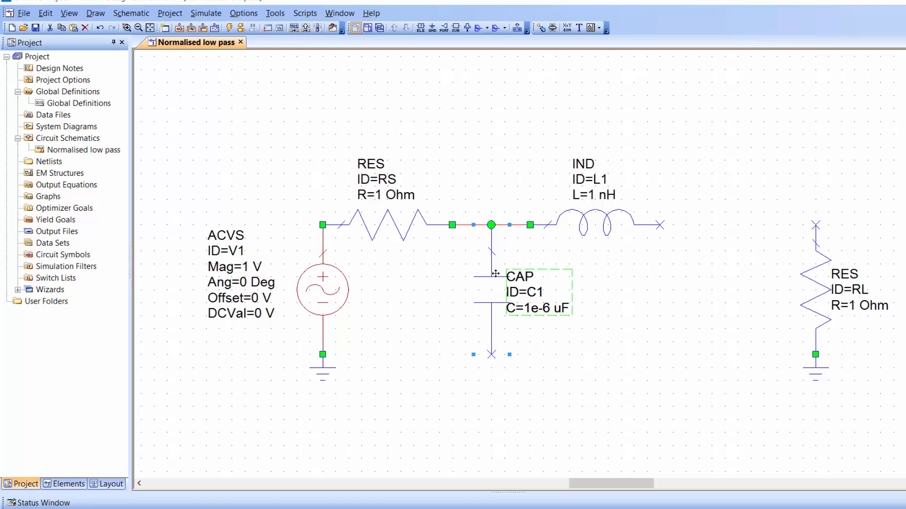
key("ctrl+c")
key("ctrl+v")
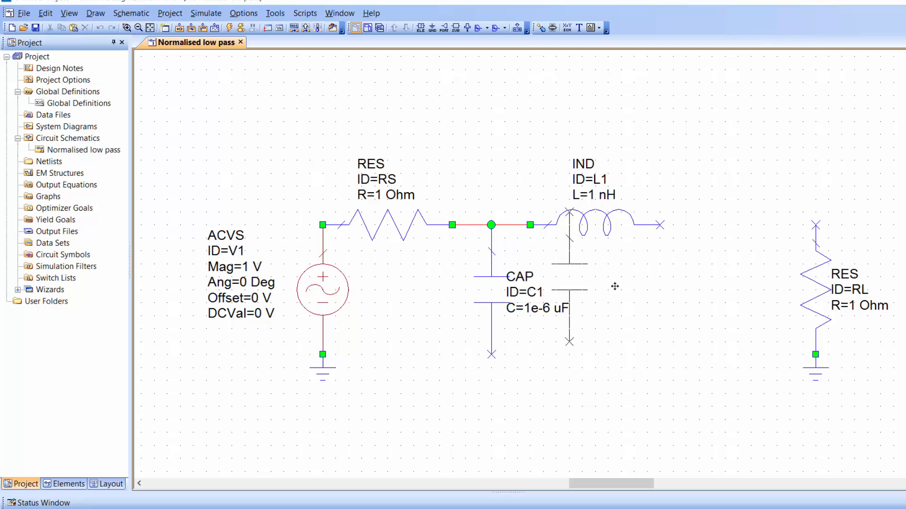
left_click(706, 290)
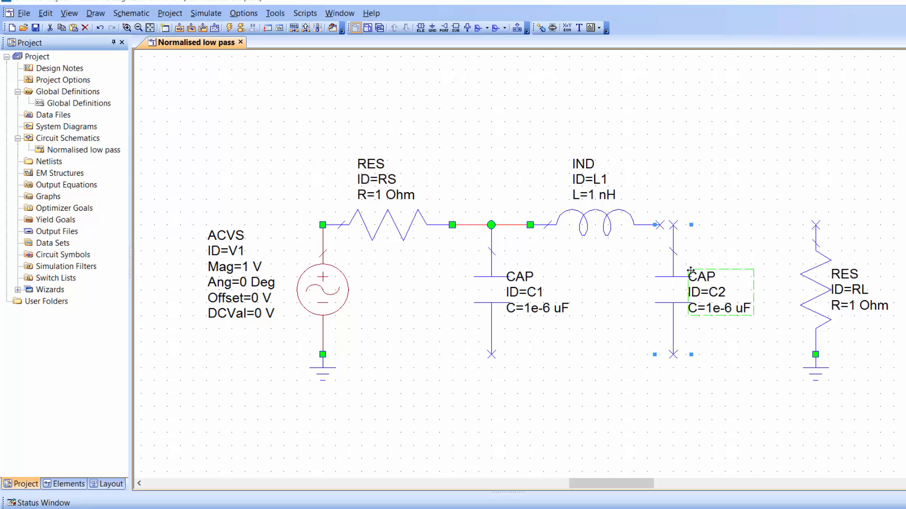
Copy inductor L1 and place the copy horizontally between the upper end of capacitor C2 and resistor RL.
left_click(598, 219)
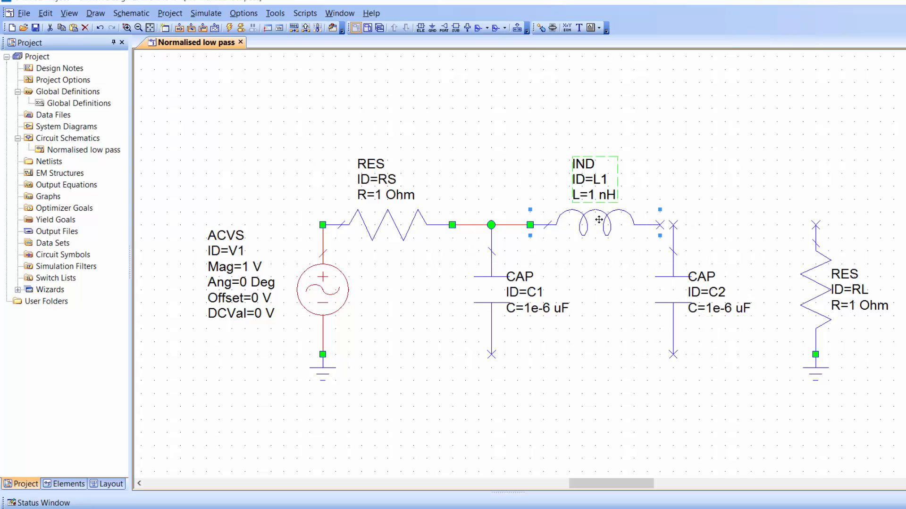
key("ctrl+c")
key("ctrl+v")
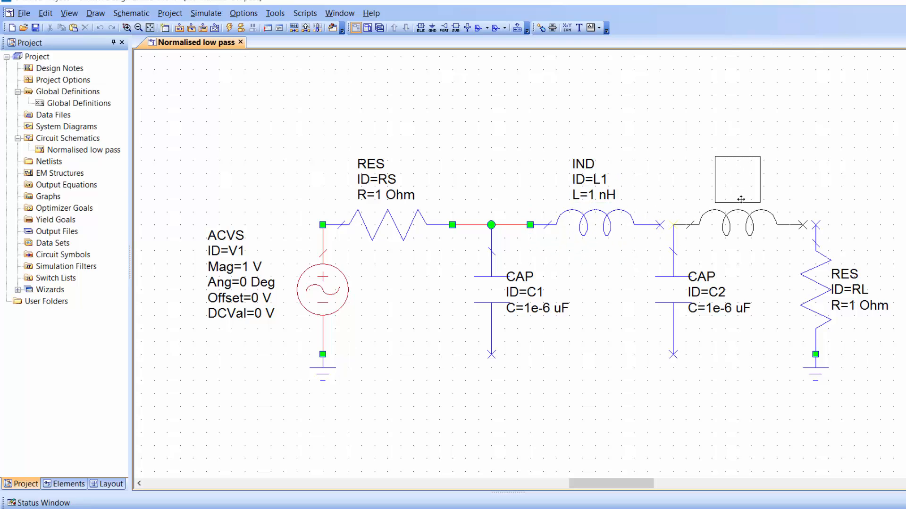
left_click(741, 199)
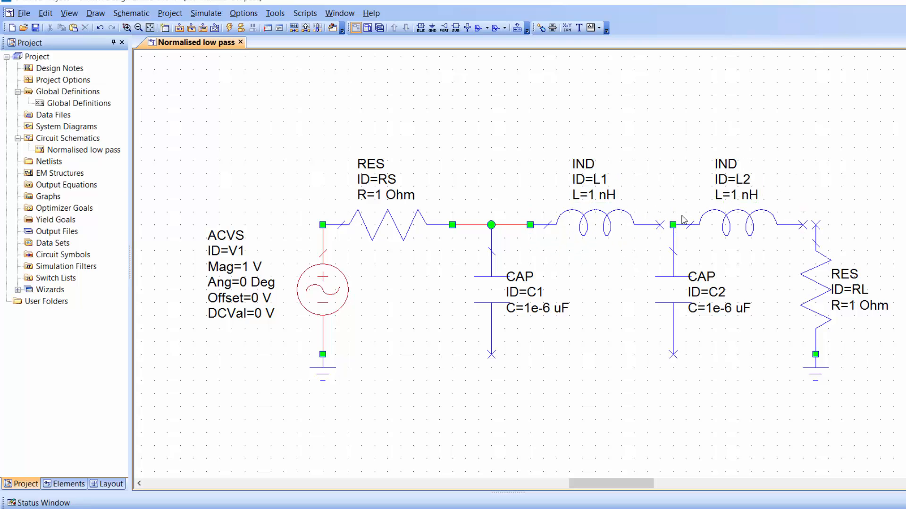
Wire L1 to C2's upper node, L2 to RL, and the lower ends of RL and both capacitors to the source's ground.
left_click_drag(661, 225, 673, 225)
left_click_drag(803, 226, 815, 225)
left_click_drag(816, 354, 322, 354)
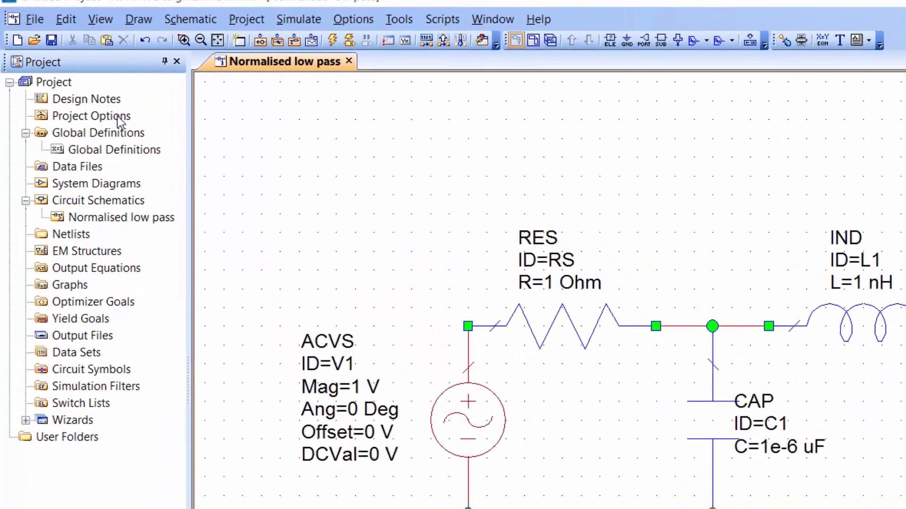
Set the project's global units to F for capacitance and H for inductance.
double_click(131, 131)
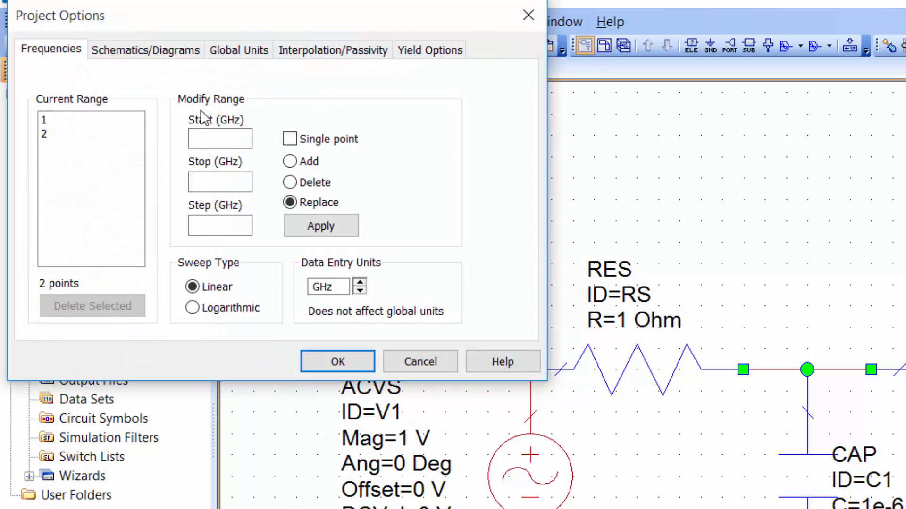
left_click(237, 51)
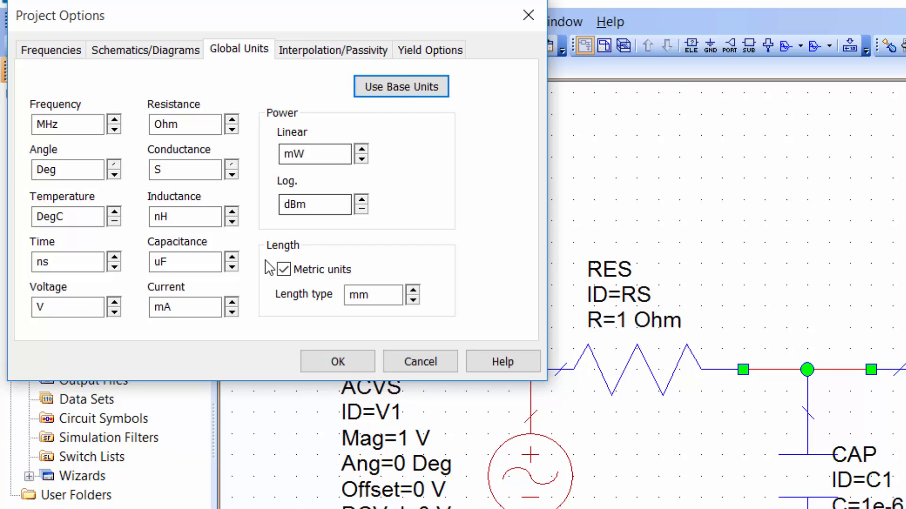
left_click(234, 267)
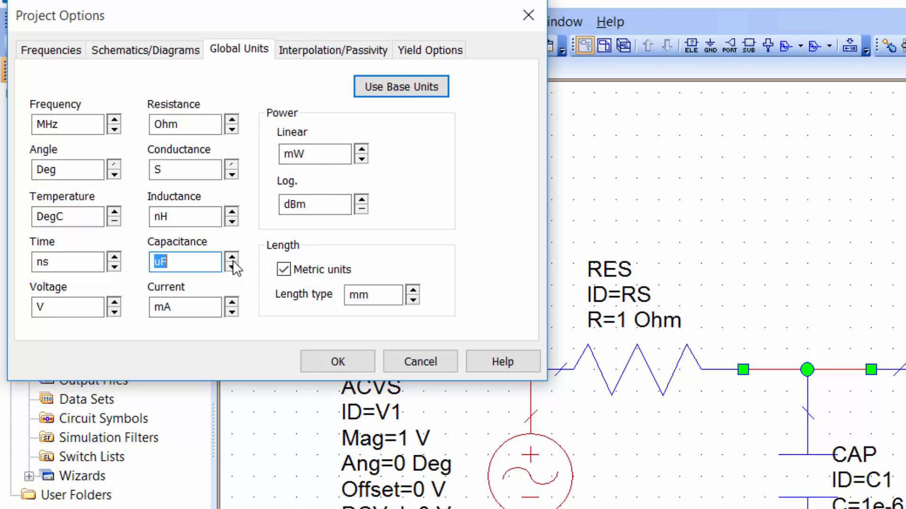
left_click(233, 258)
left_click(234, 212)
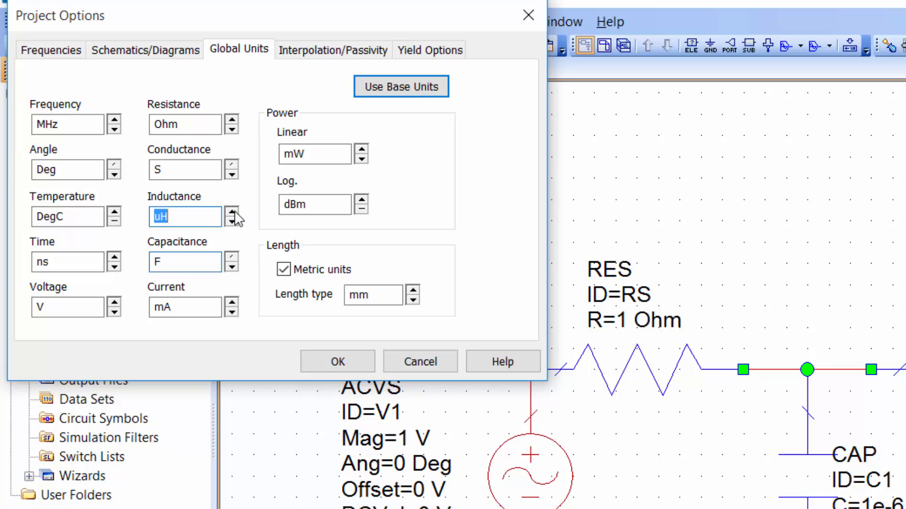
left_click(235, 213)
left_click(338, 362)
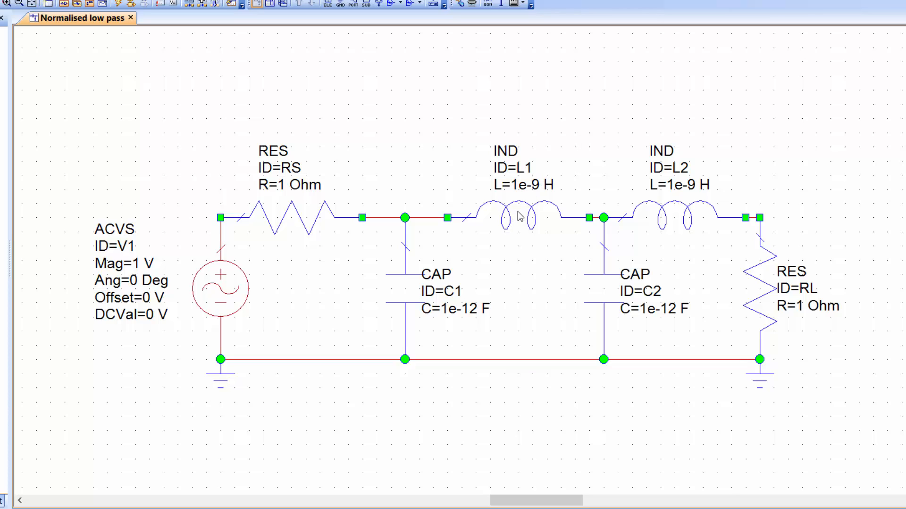
Move inductor L1 slightly closer to capacitor C1, keeping it in line with its wires.
left_click_drag(520, 217, 492, 217)
left_click(557, 181)
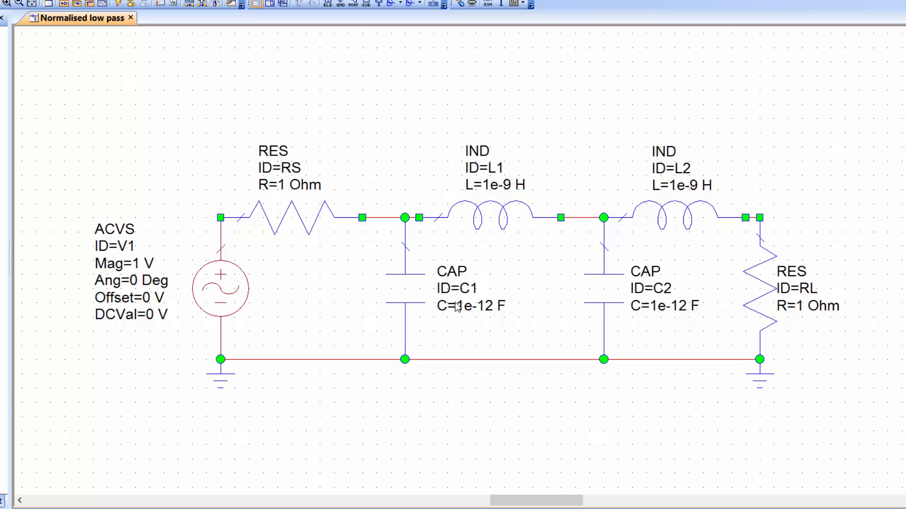
Set the filter element values to C1=0.77 F, L1=1.85 H, C2=1.85 F and L2=0.77 H.
double_click(476, 309)
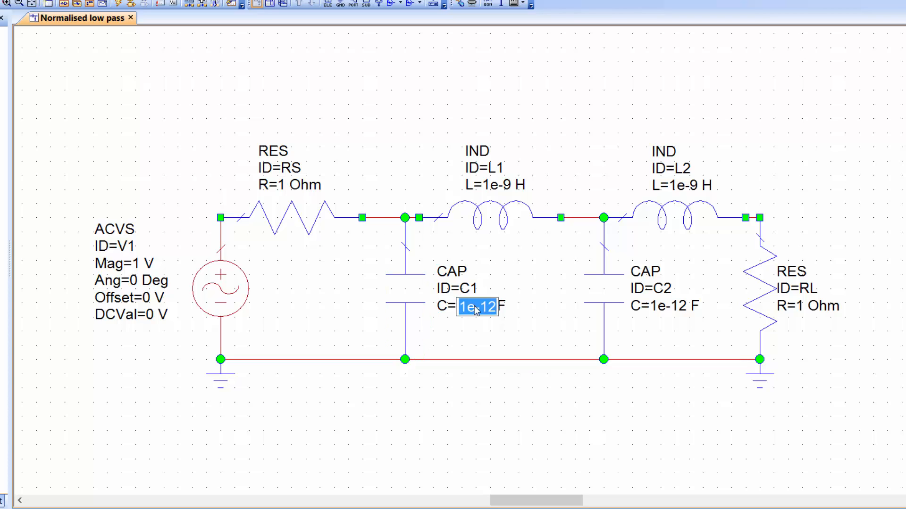
type("0.77")
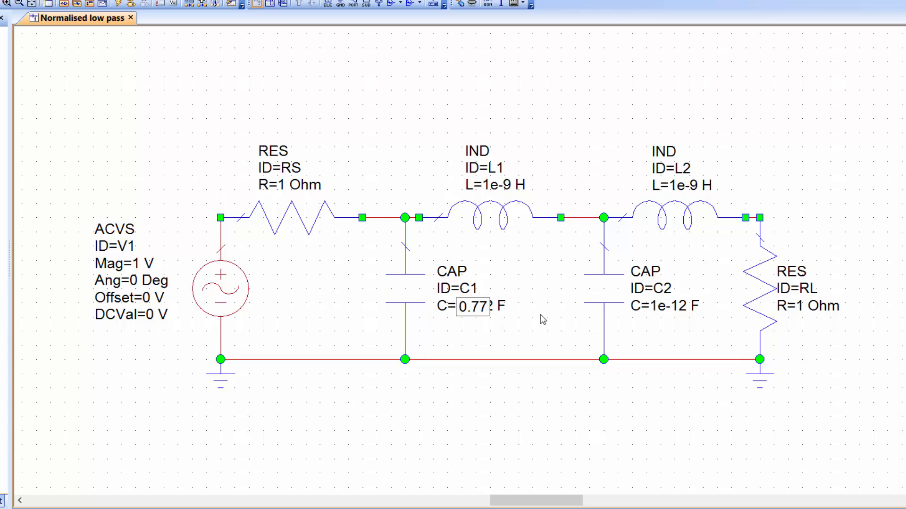
double_click(498, 186)
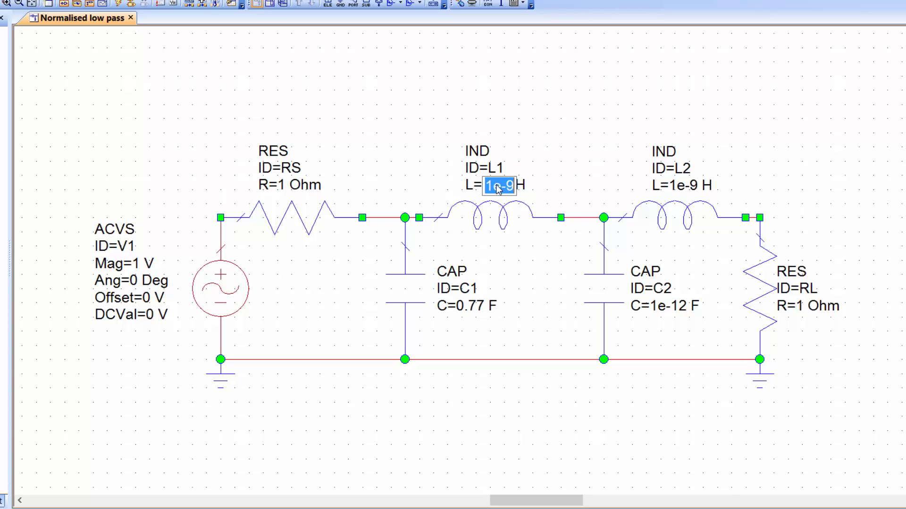
type("1.85")
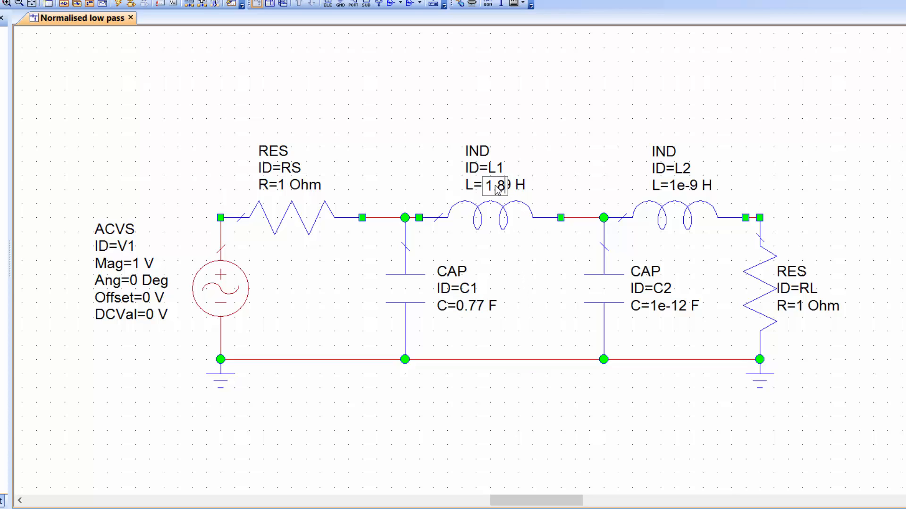
double_click(660, 308)
type("1.85")
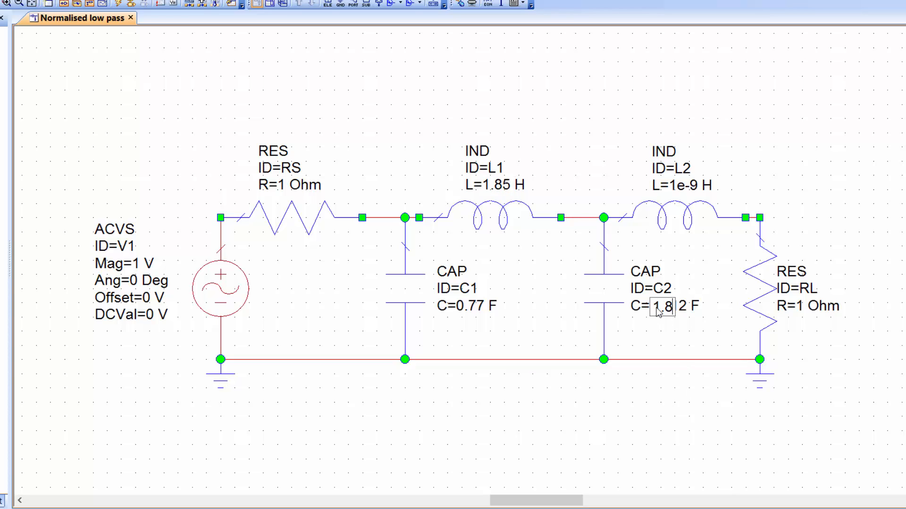
double_click(691, 185)
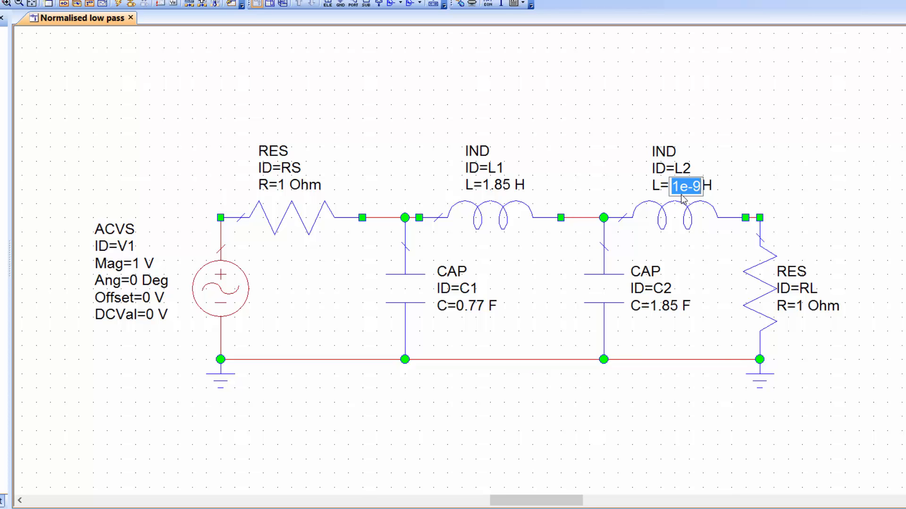
type("0.77")
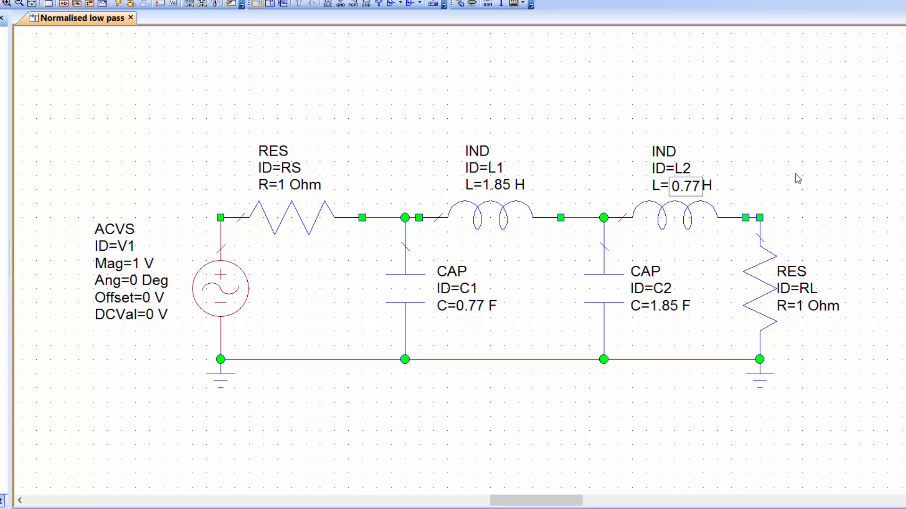
key("Return")
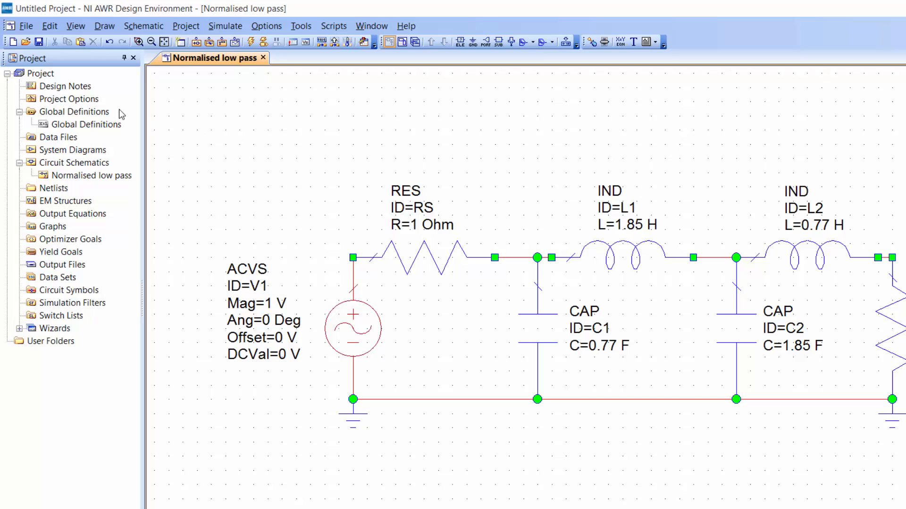
Open the project's frequency options and set the data entry units to Hz.
double_click(73, 99)
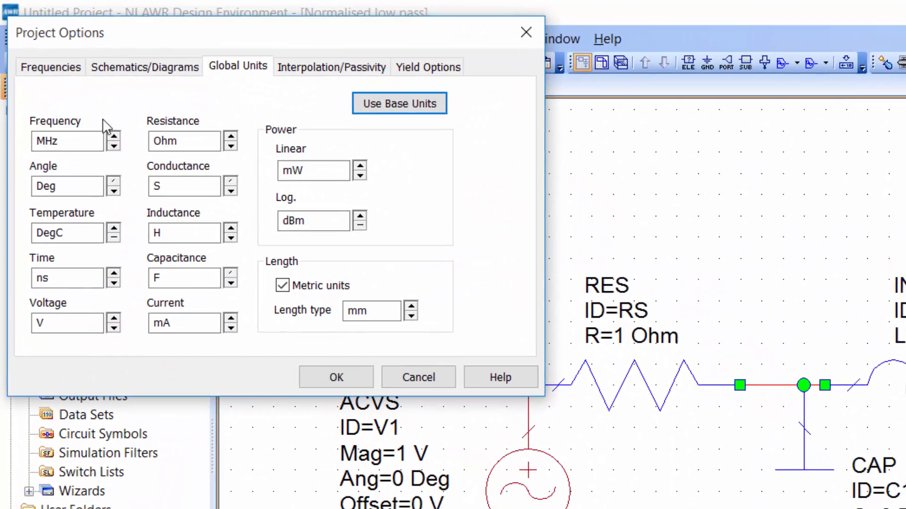
left_click(66, 74)
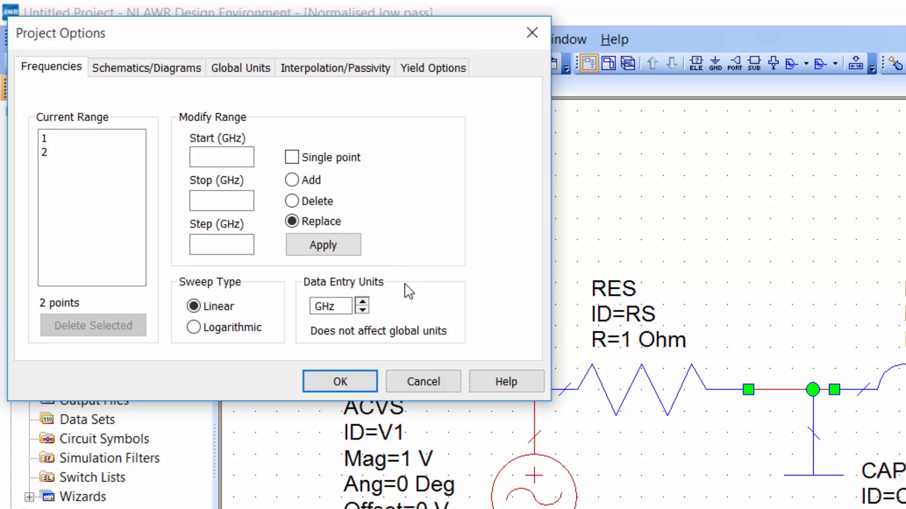
left_click(363, 312)
left_click(362, 312)
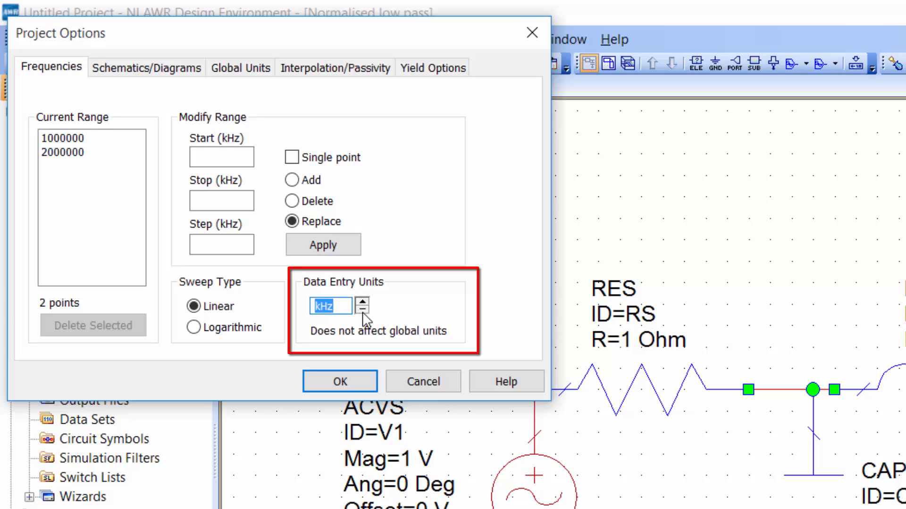
left_click(362, 311)
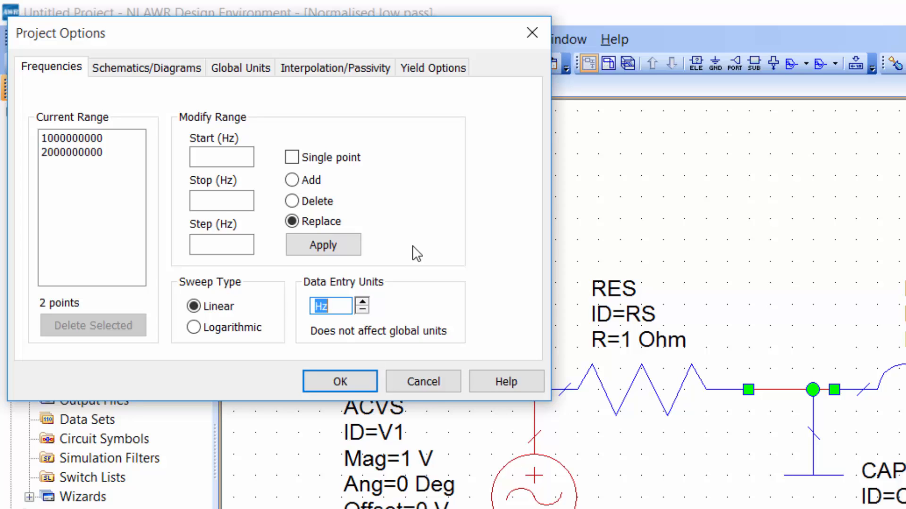
Enter a project frequency range starting at 0.001 Hz and stopping at 10 Hz.
left_click(206, 158)
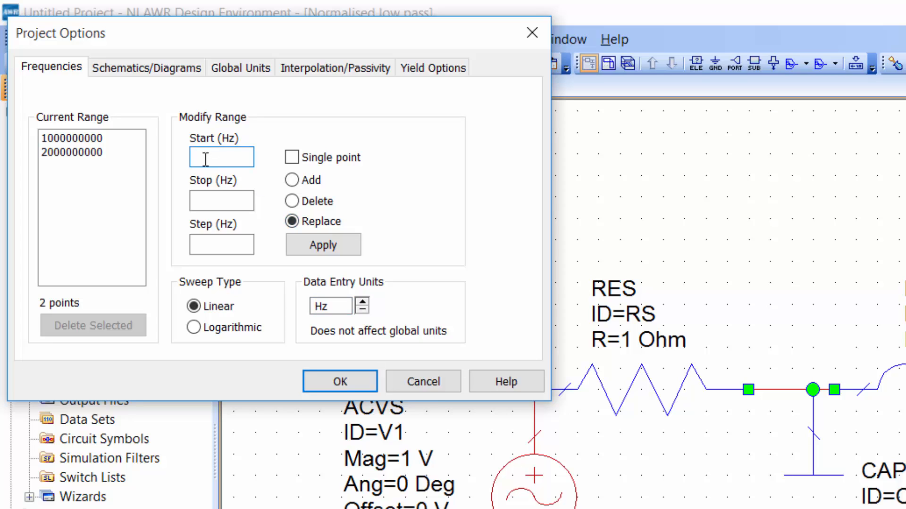
type("0.001")
left_click(213, 204)
type("10")
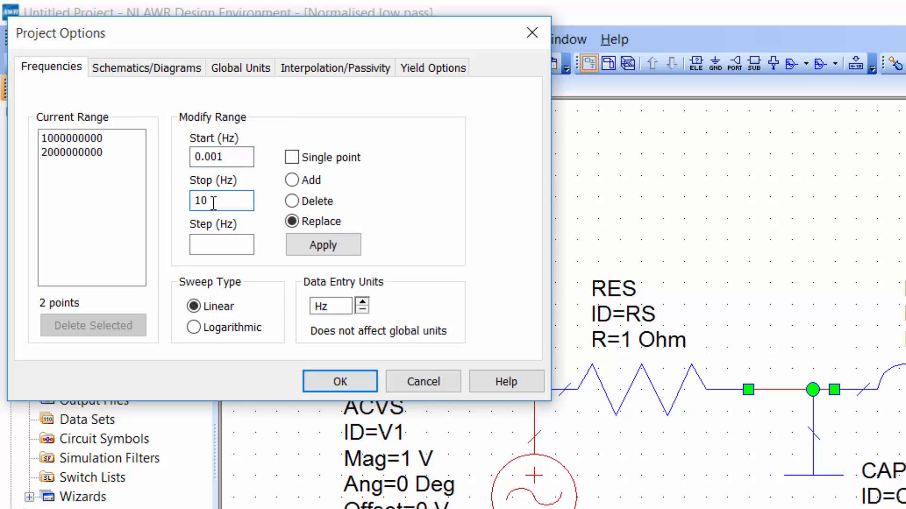
Make the sweep logarithmic with 100 points per decade, replace the current frequency range with it, and accept the project options.
left_click(220, 245)
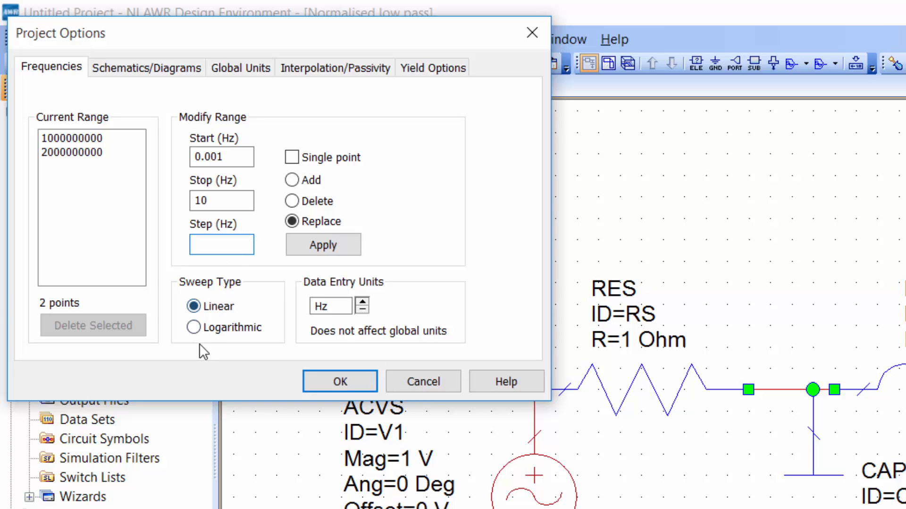
left_click(193, 327)
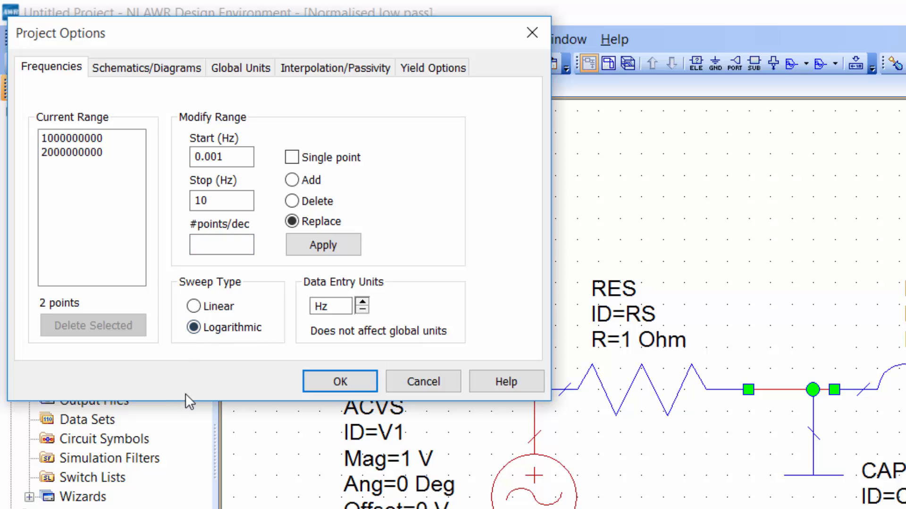
left_click(228, 246)
type("100")
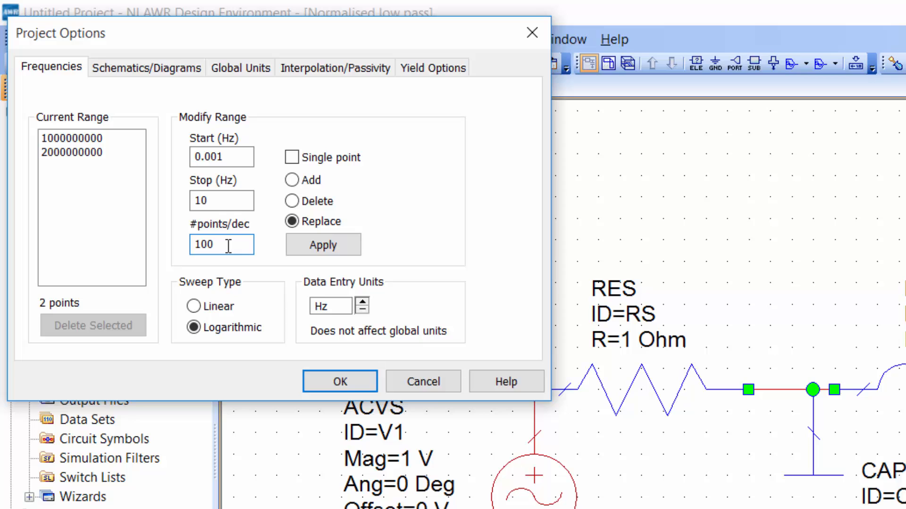
left_click(325, 246)
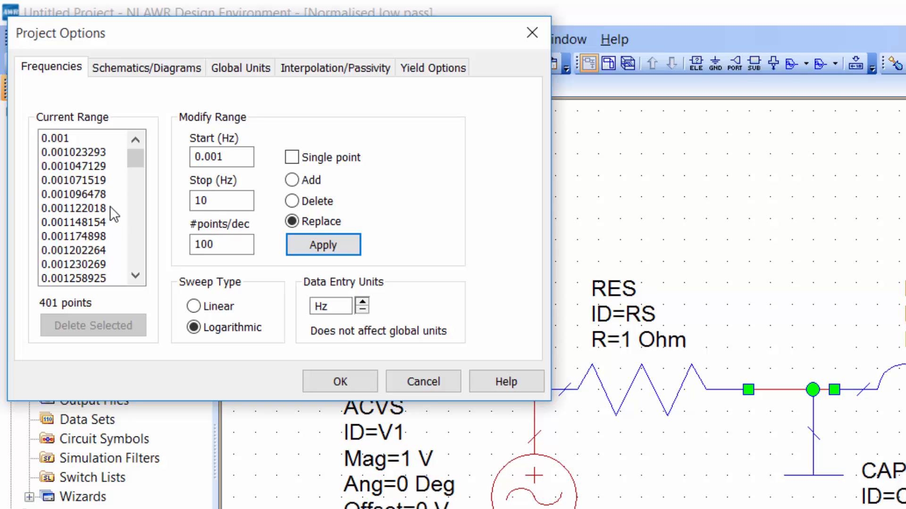
left_click(63, 143)
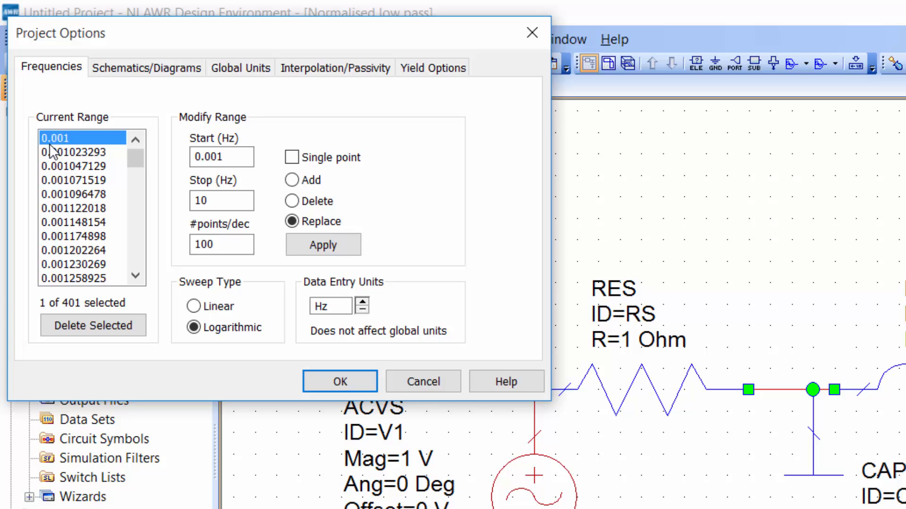
left_click_drag(140, 154, 138, 258)
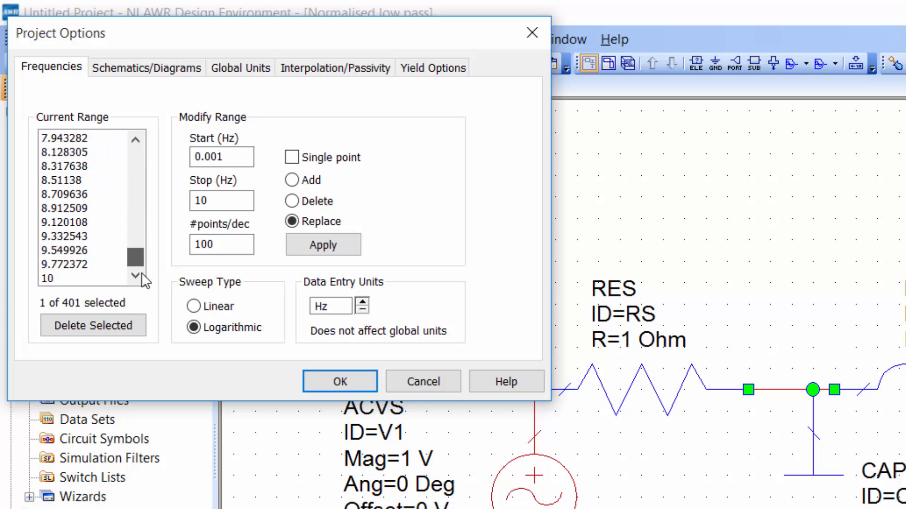
left_click(340, 381)
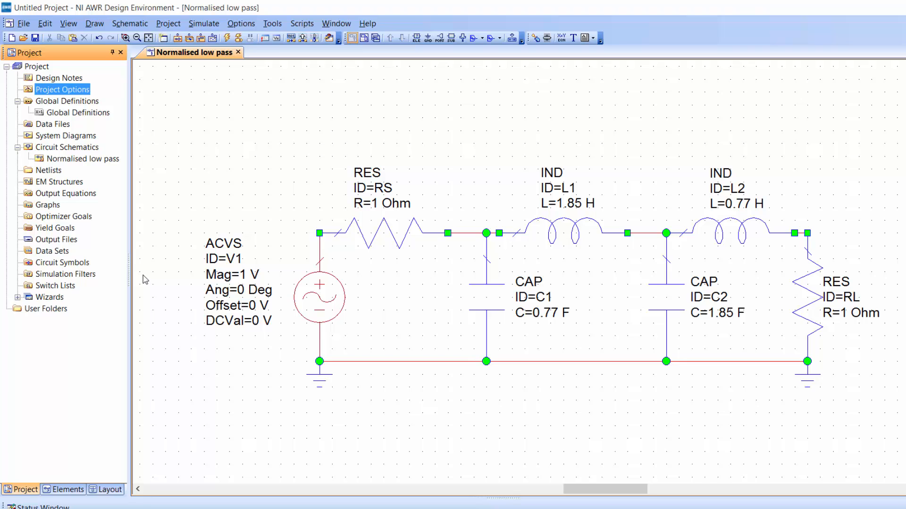
Place a measurement probe on the node between source V1 and RS, and shift its label up and away from the RS label.
left_click(312, 300)
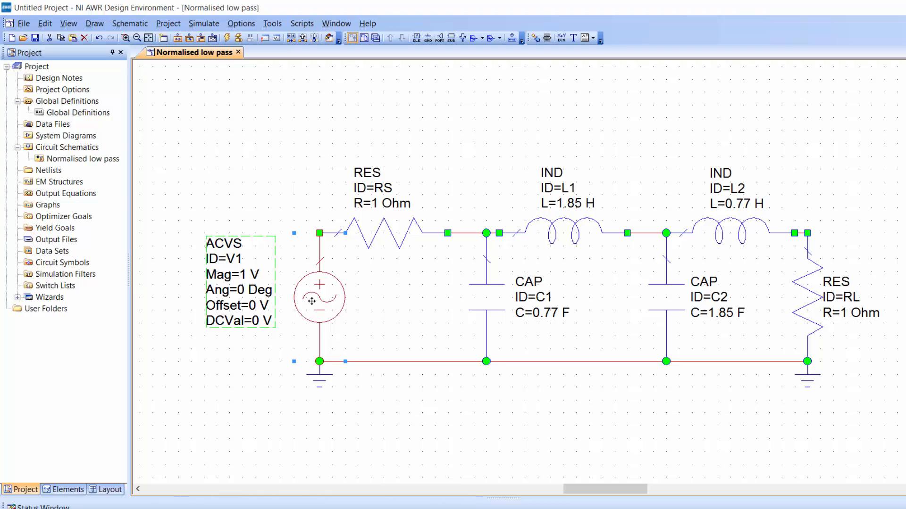
left_click(278, 194)
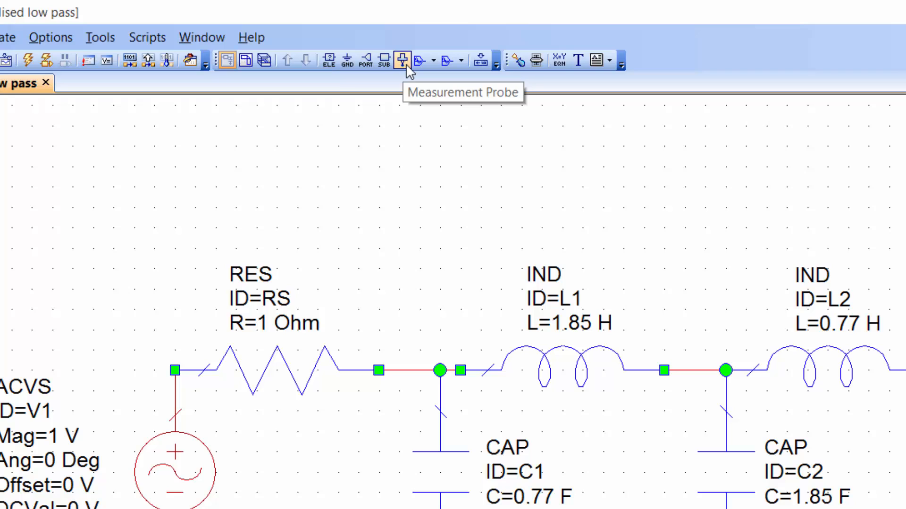
left_click(406, 63)
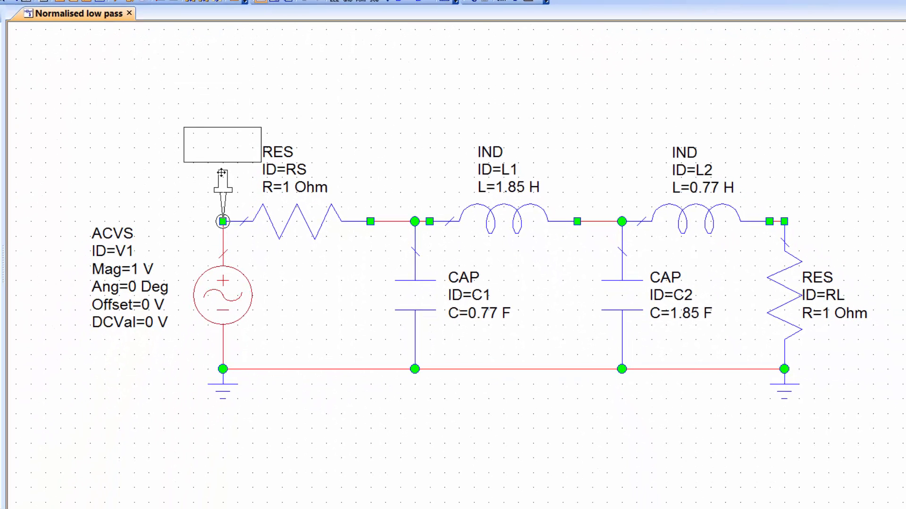
left_click(221, 172)
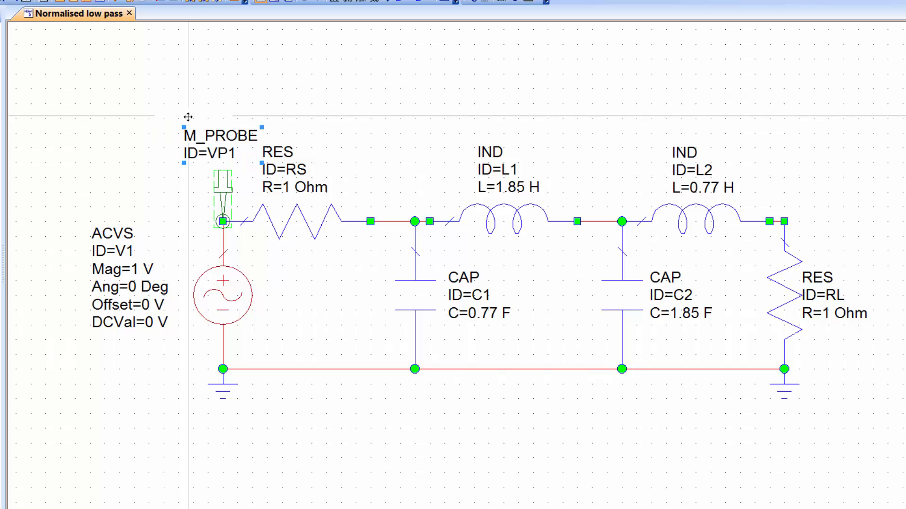
left_click_drag(187, 117, 159, 97)
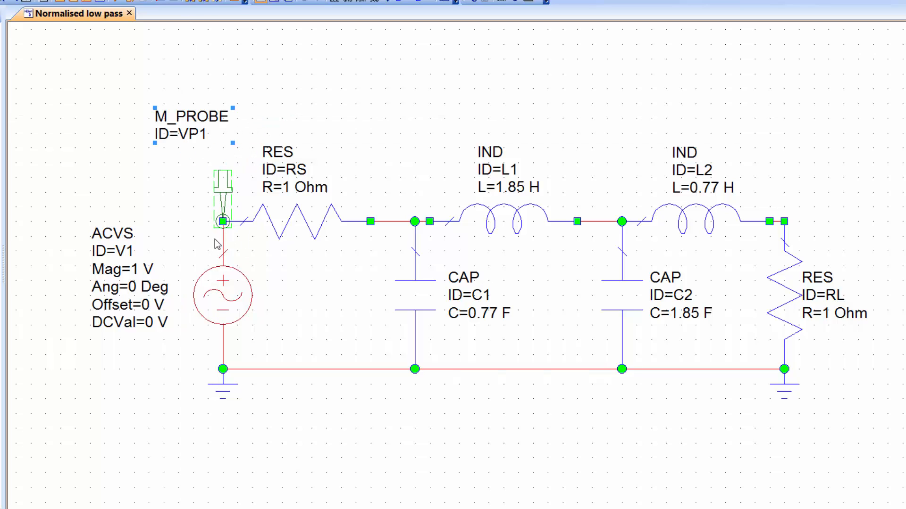
Move the measurement probe onto the wire between RS and C1, and return it to the source node.
left_click_drag(225, 186, 402, 174)
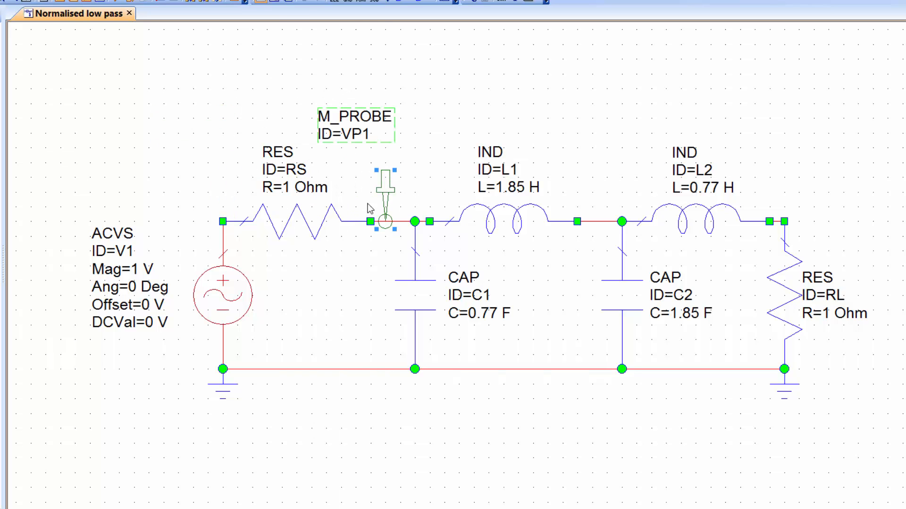
key("ctrl+c")
key("ctrl+v")
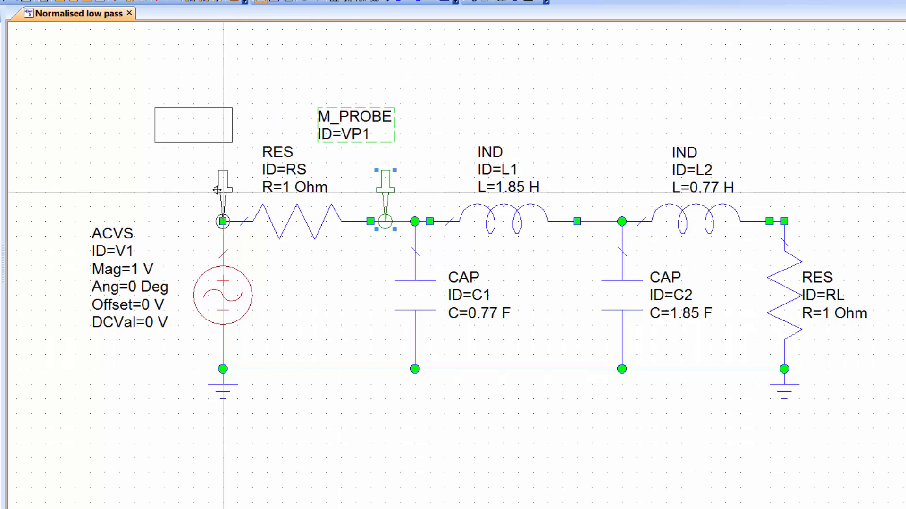
left_click(217, 189)
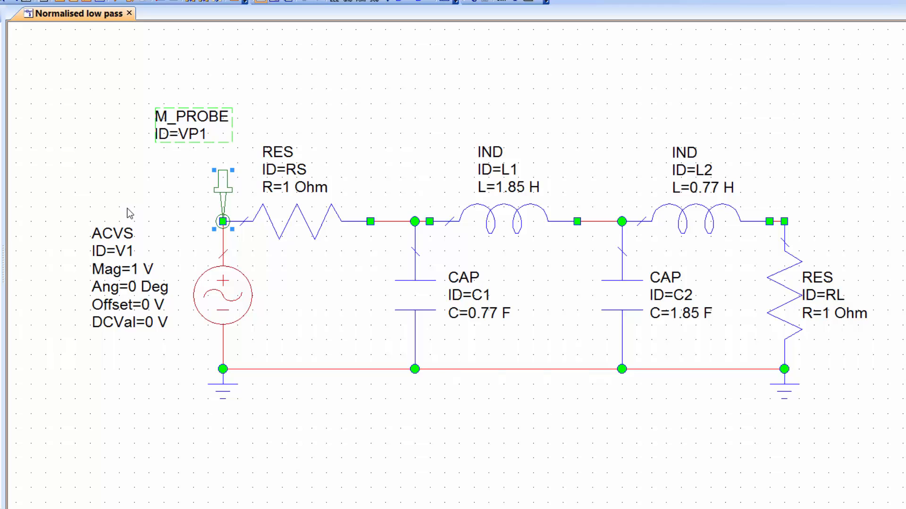
Rename the measurement probe at the source node as VIN.
double_click(193, 136)
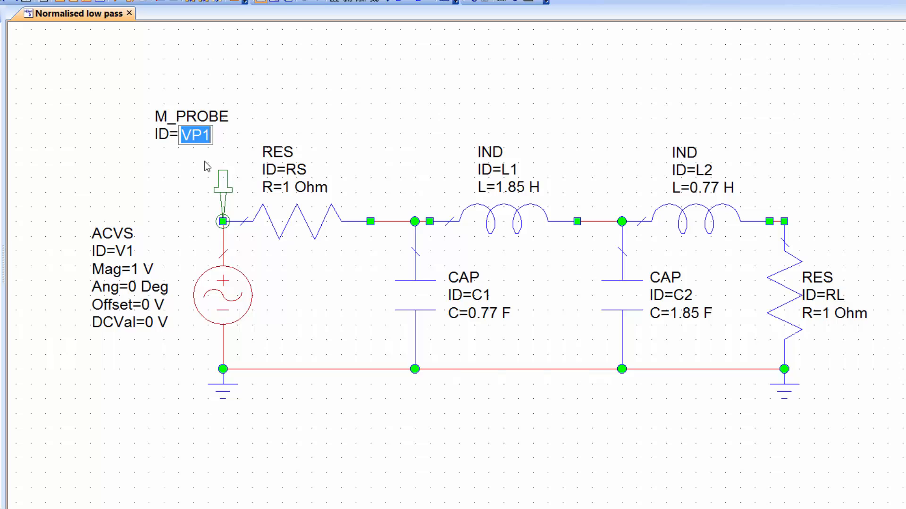
type("VIN")
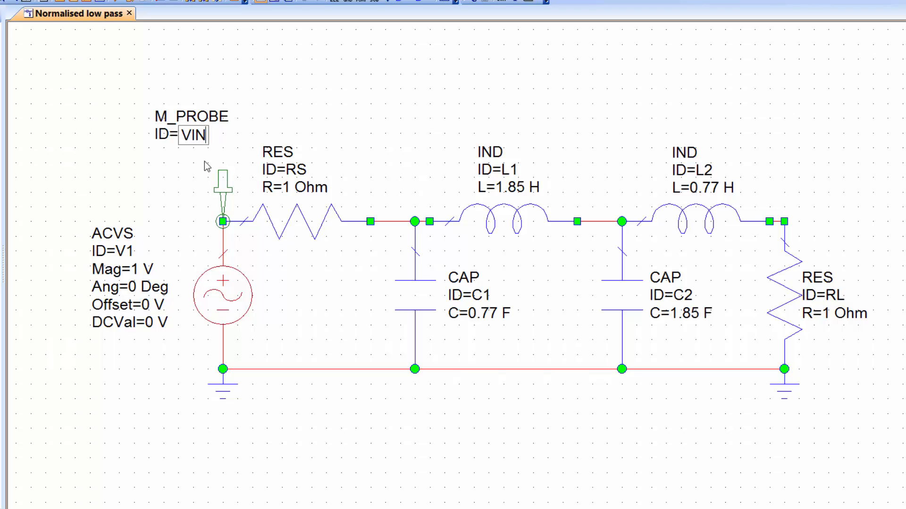
key("Return")
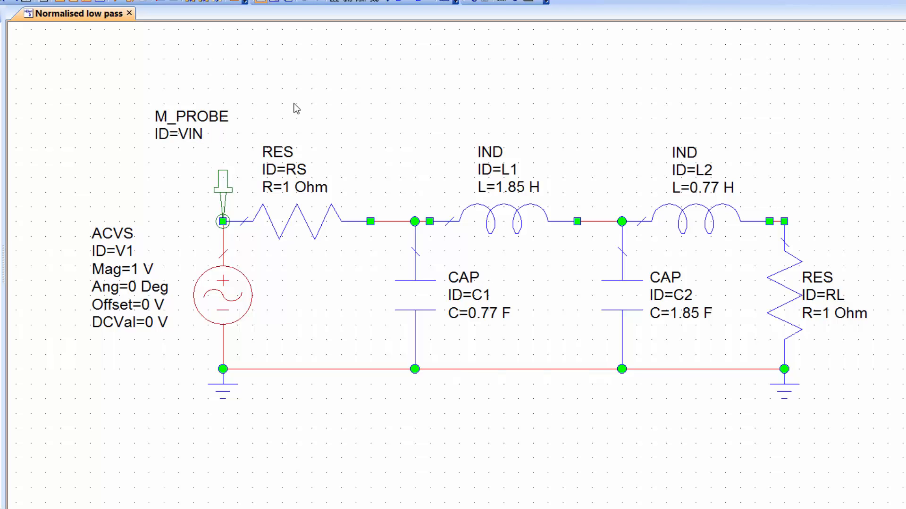
Copy the VIN probe to the upper node of load resistor RL and shift the copy's label.
left_click(222, 182)
key("ctrl+c")
key("ctrl+v")
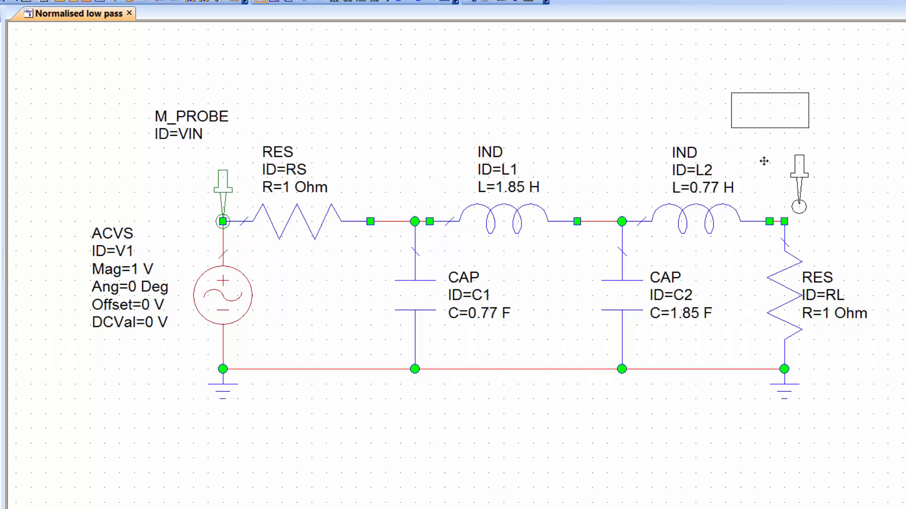
left_click(751, 175)
left_click_drag(750, 122, 790, 130)
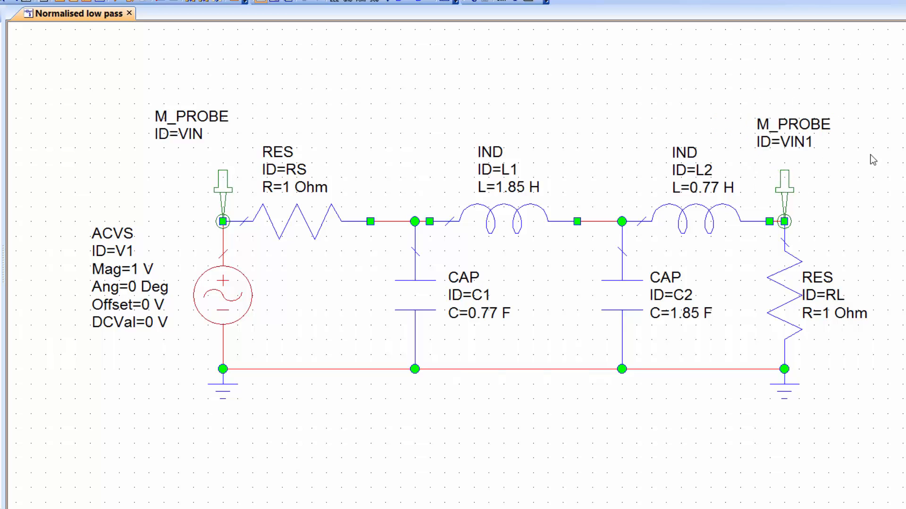
Rename the measurement probe at the load resistor as VL.
left_click(804, 147)
left_click(793, 144)
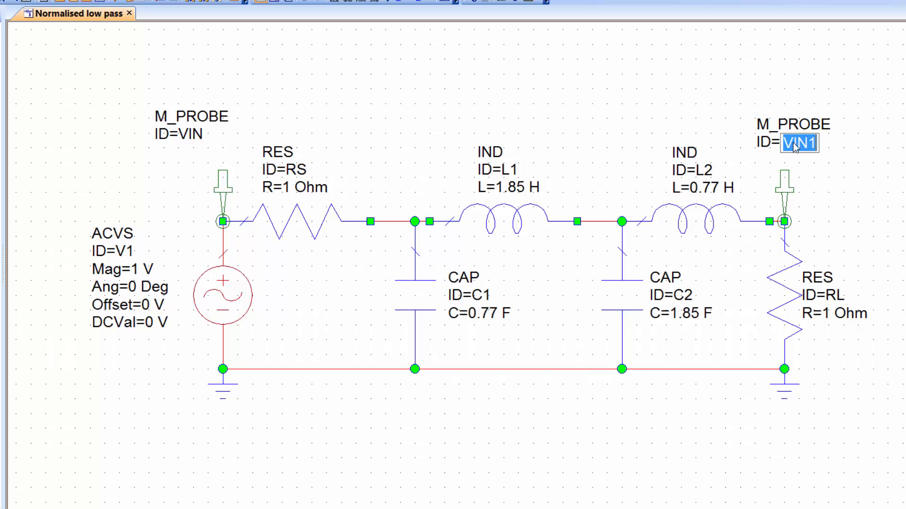
type("VL")
key("Return")
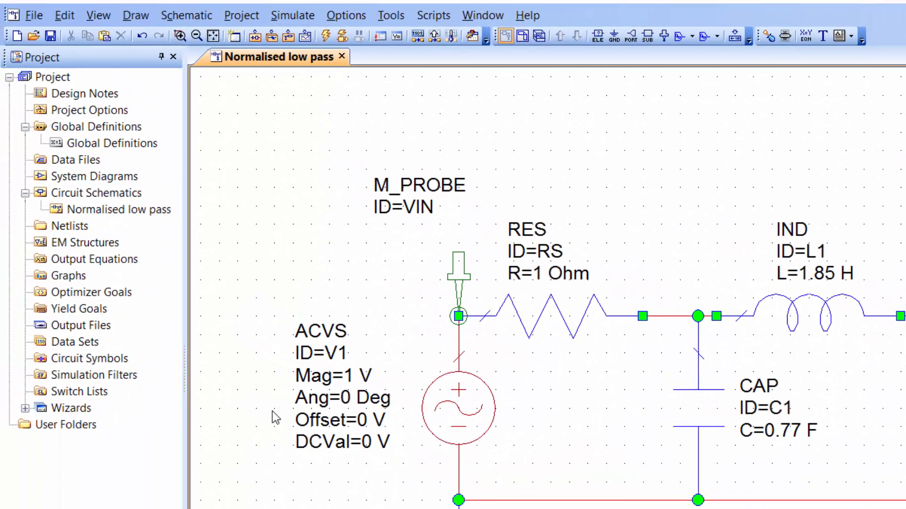
Create a rectangular graph named "Normalised low pass magnitude".
right_click(73, 277)
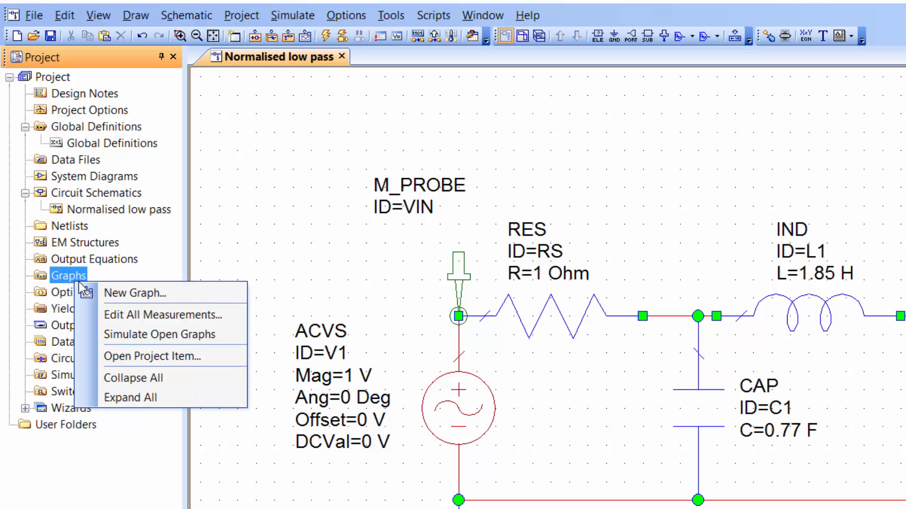
left_click(127, 293)
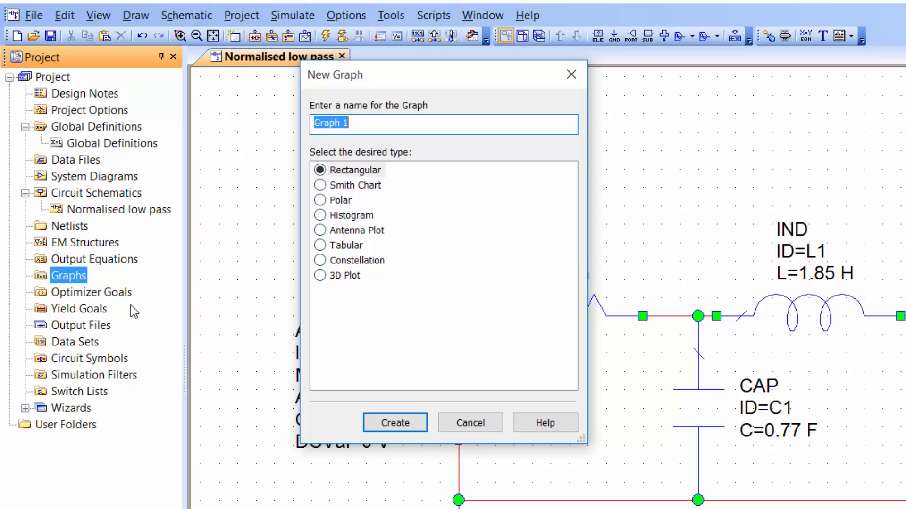
type("Normalise")
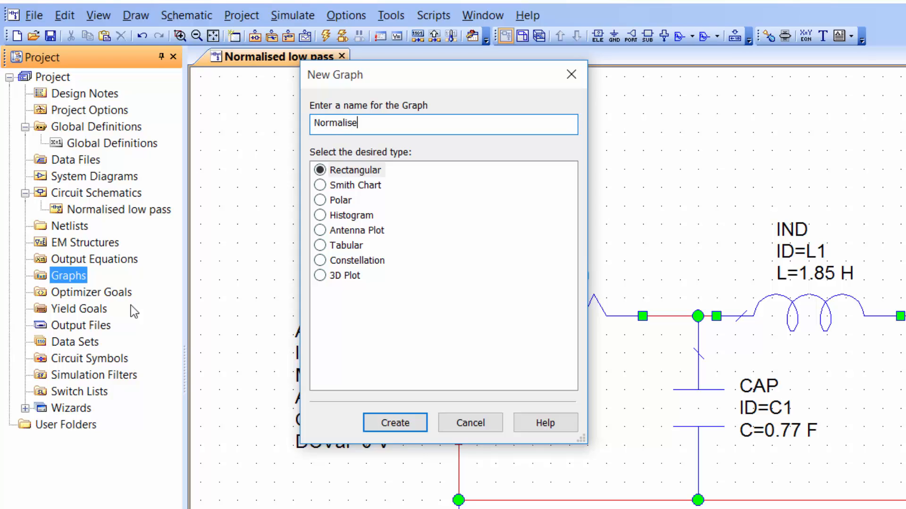
type("d low pass ma")
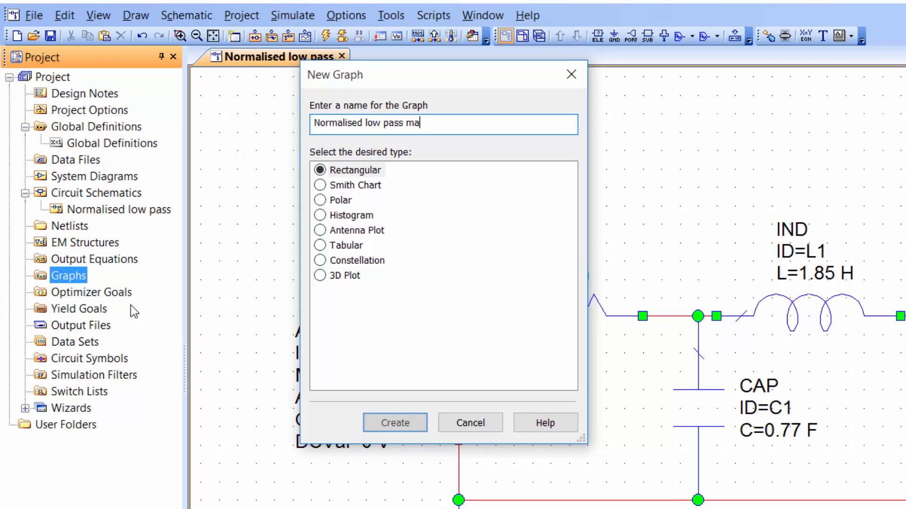
type("gnitude")
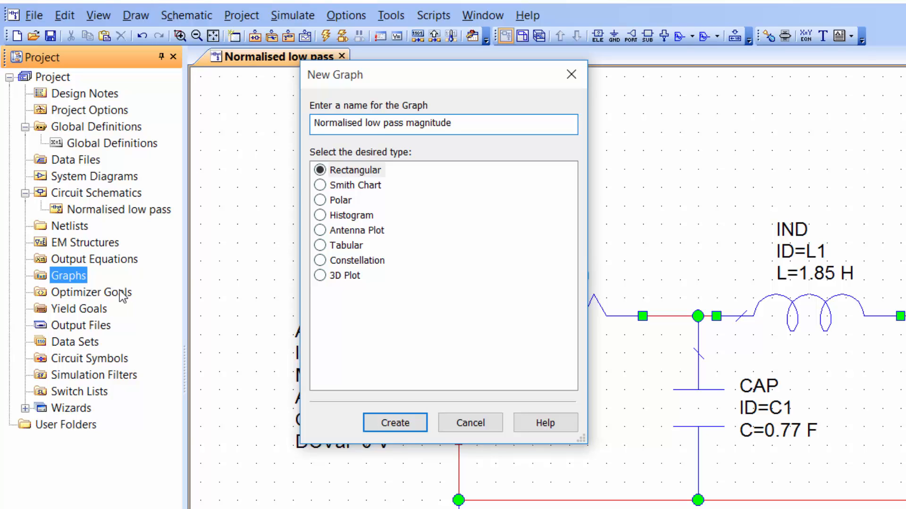
left_click(389, 423)
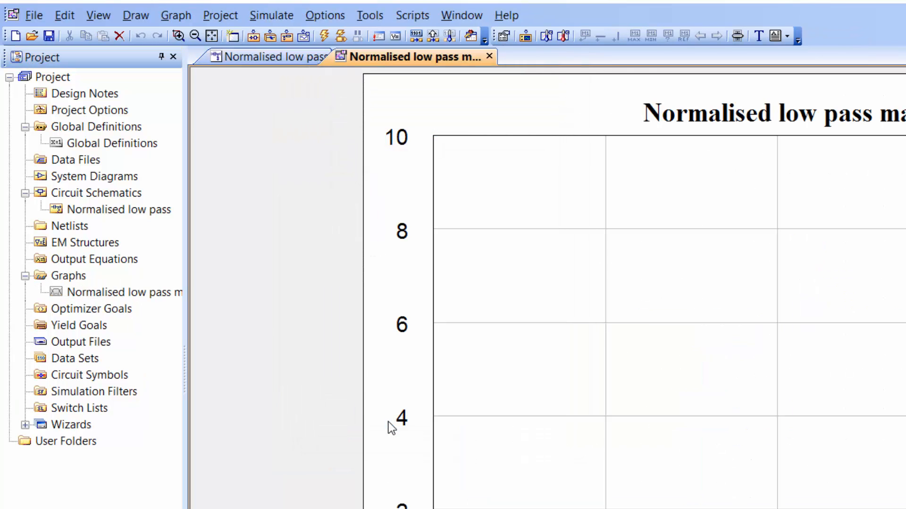
Start a new measurement for the graph using the nonlinear voltage gain type Vgain with the Normalised low pass schematic as data source.
right_click(518, 203)
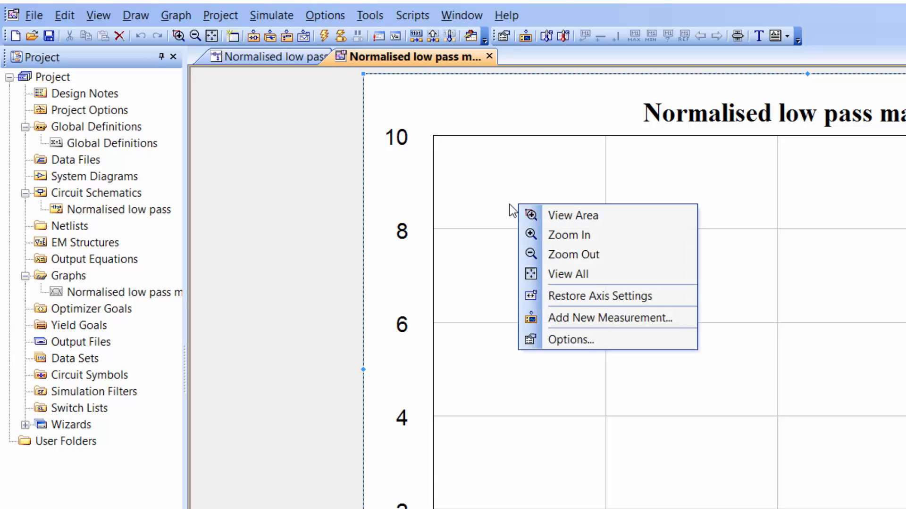
left_click(558, 321)
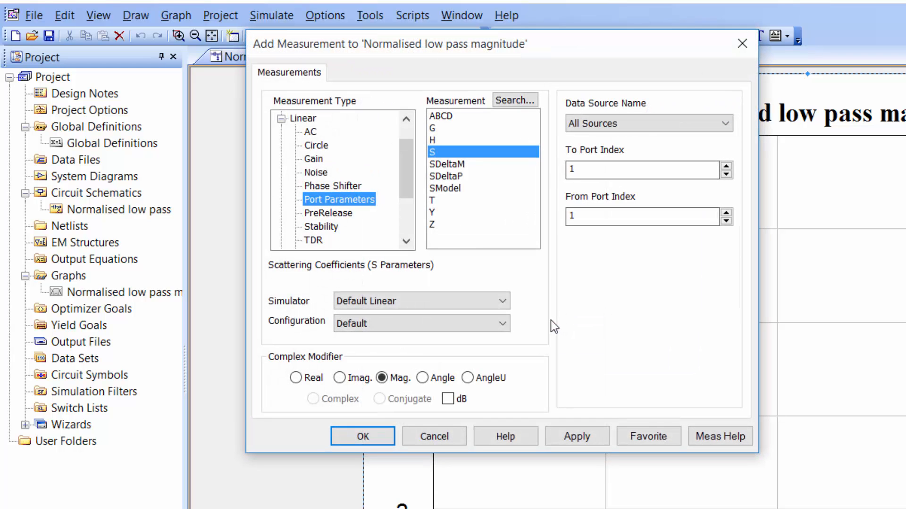
left_click(281, 118)
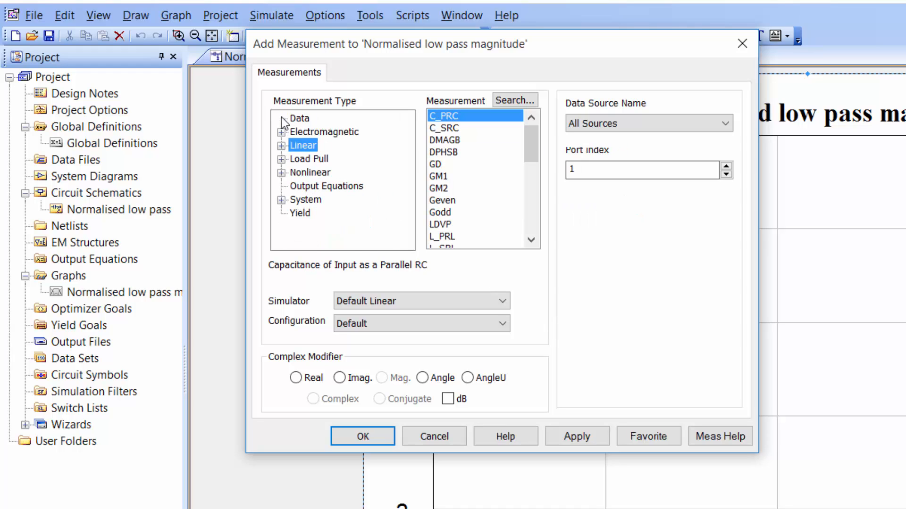
left_click(282, 173)
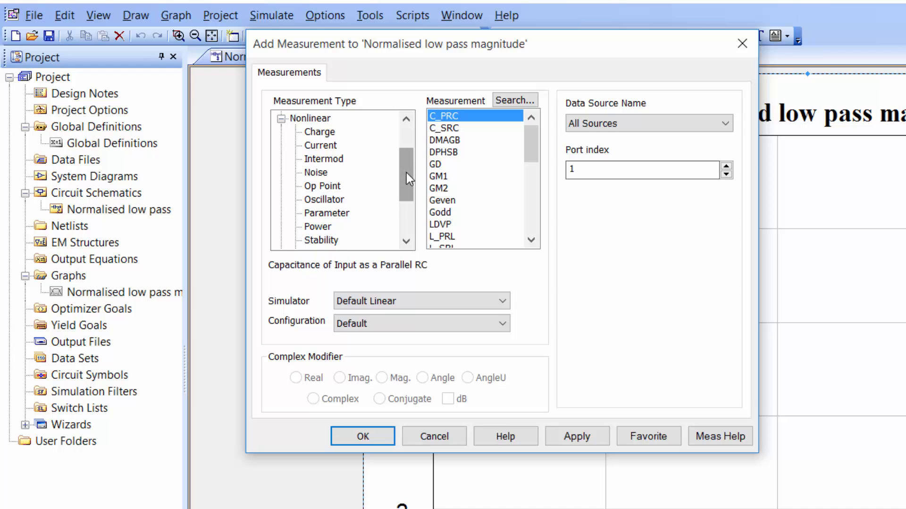
left_click_drag(406, 173, 400, 183)
left_click(311, 228)
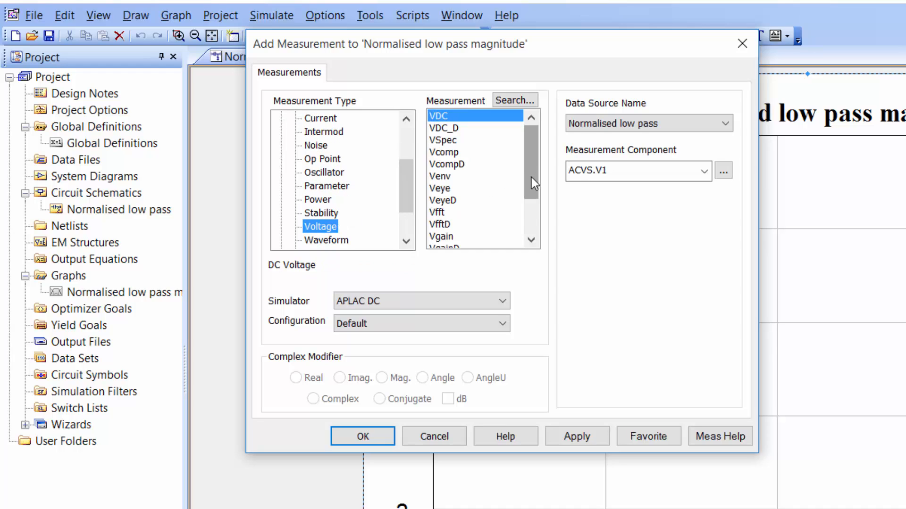
left_click_drag(532, 177, 525, 209)
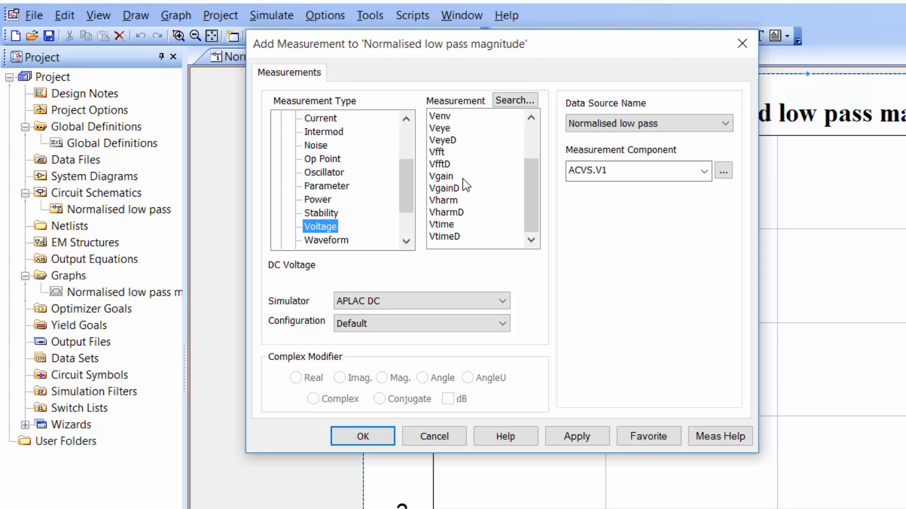
left_click(443, 178)
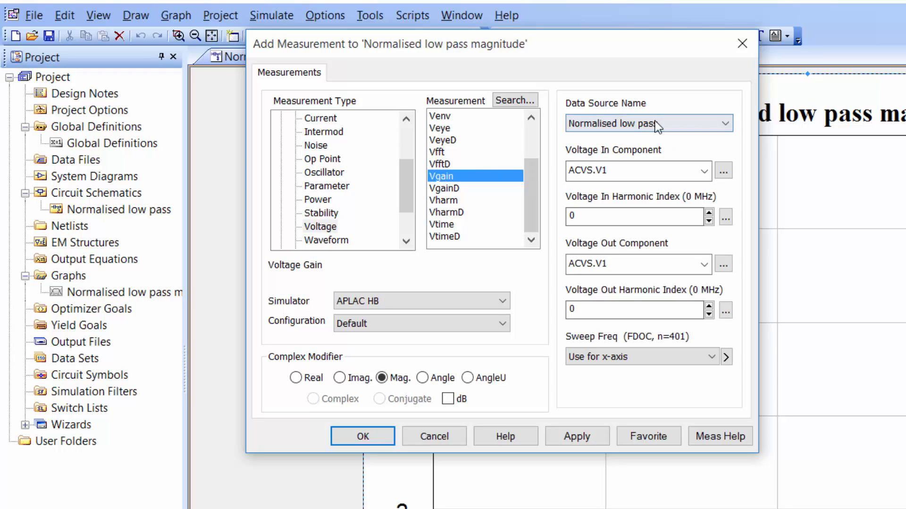
left_click(725, 129)
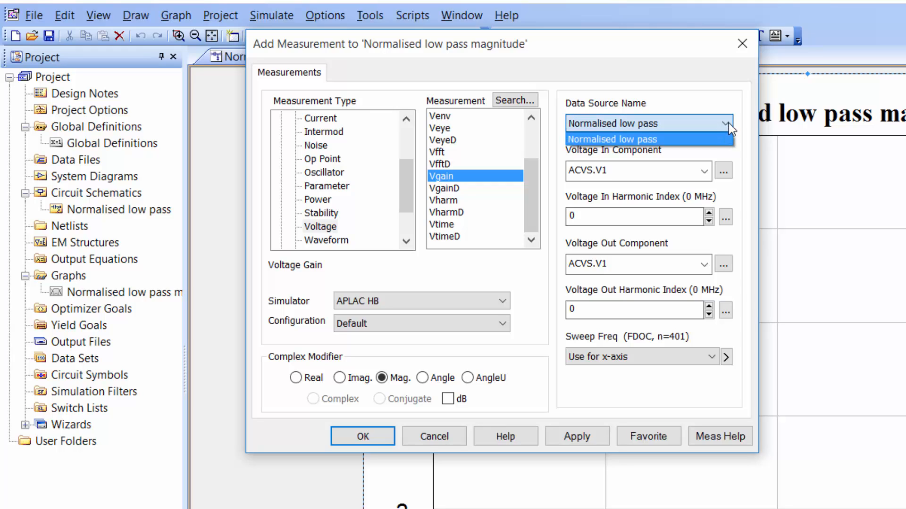
left_click(728, 123)
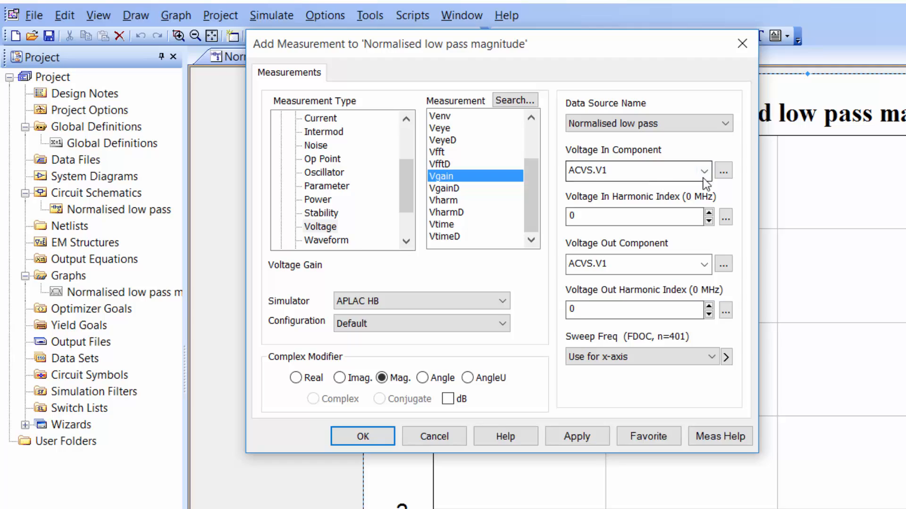
Assign probe M_PROBE.VIN as the measurement's voltage in component and M_PROBE.VL as its voltage out component.
left_click(723, 171)
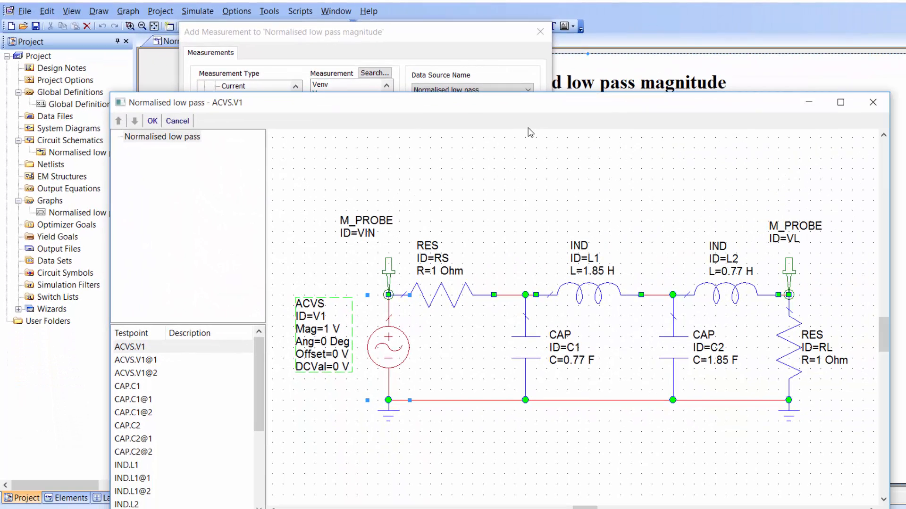
left_click(390, 271)
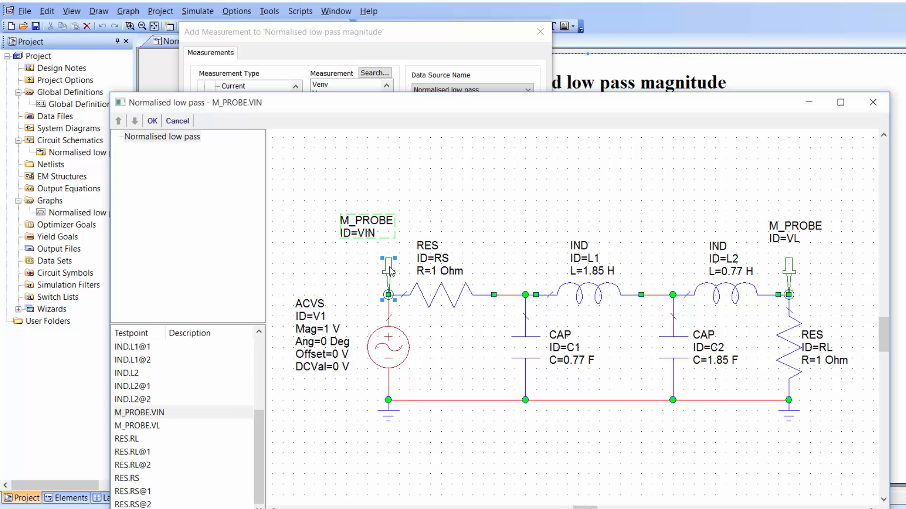
left_click(152, 121)
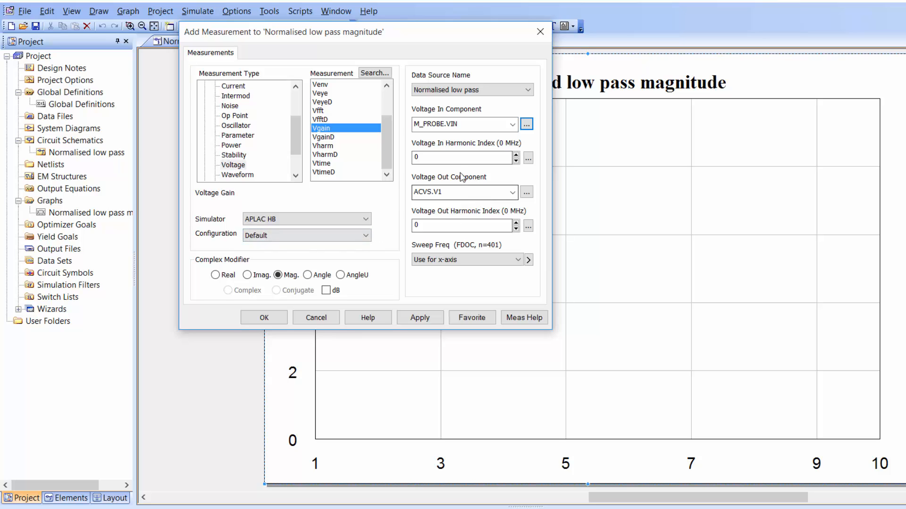
left_click(526, 193)
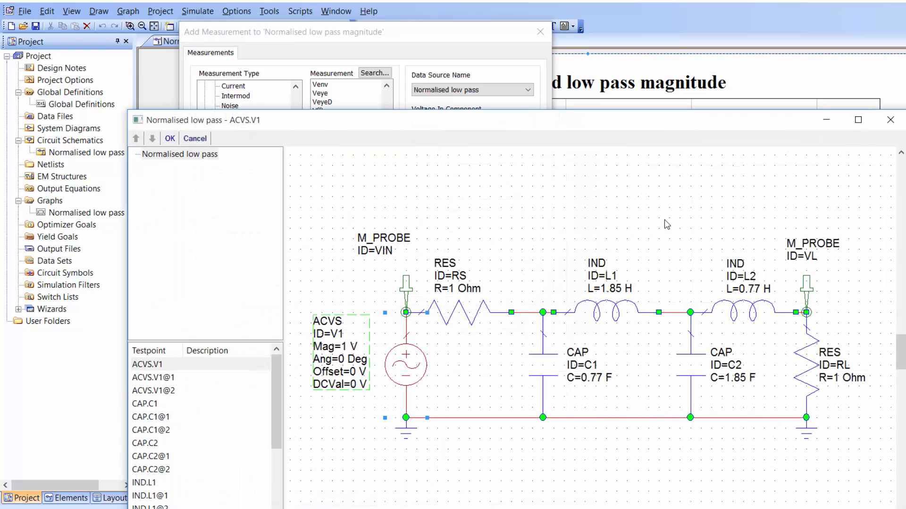
left_click(805, 289)
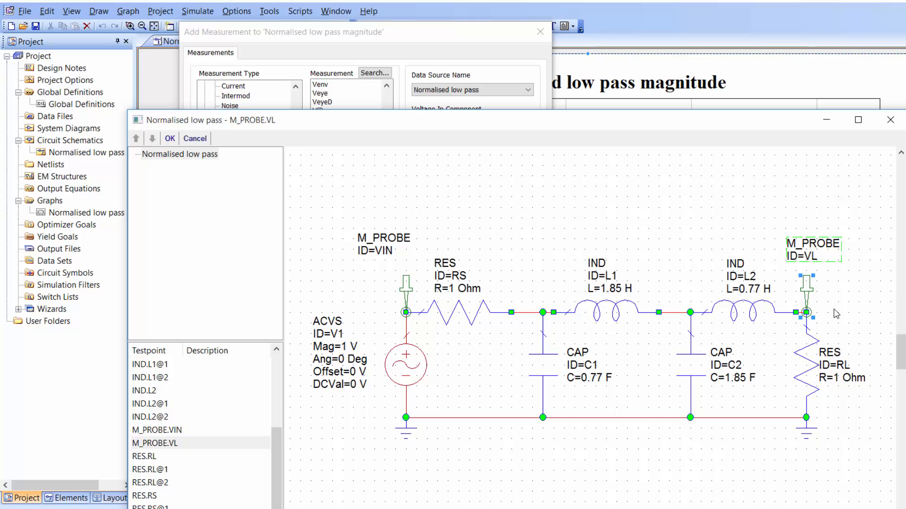
left_click(171, 138)
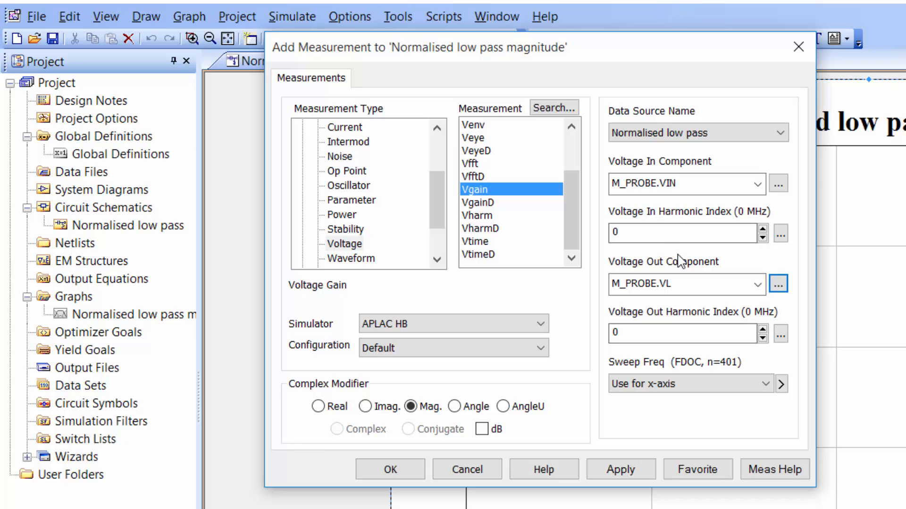
Set both the voltage in and voltage out harmonic indices of the Vgain measurement to 1.
left_click(762, 229)
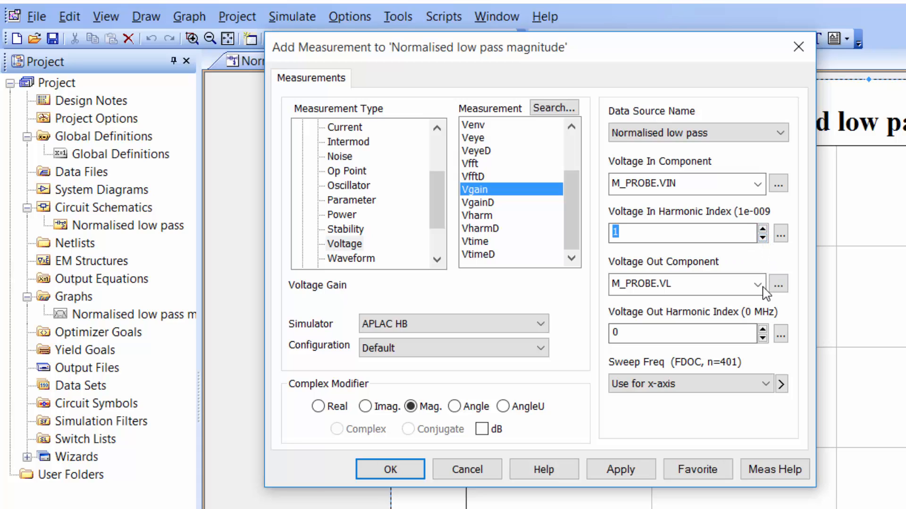
left_click(762, 330)
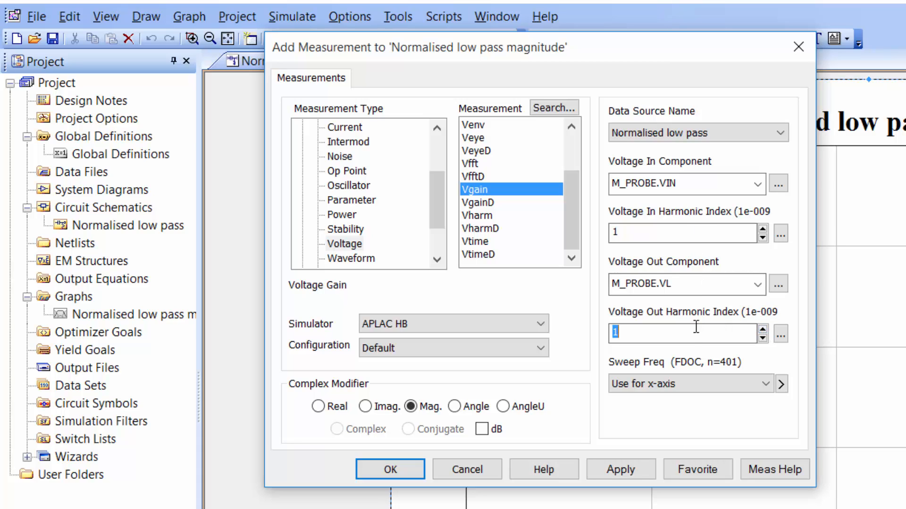
left_click(686, 236)
left_click(644, 334)
Add the Vgain measurement to the graph with its magnitude in dB and run the simulation.
left_click(482, 430)
left_click(608, 472)
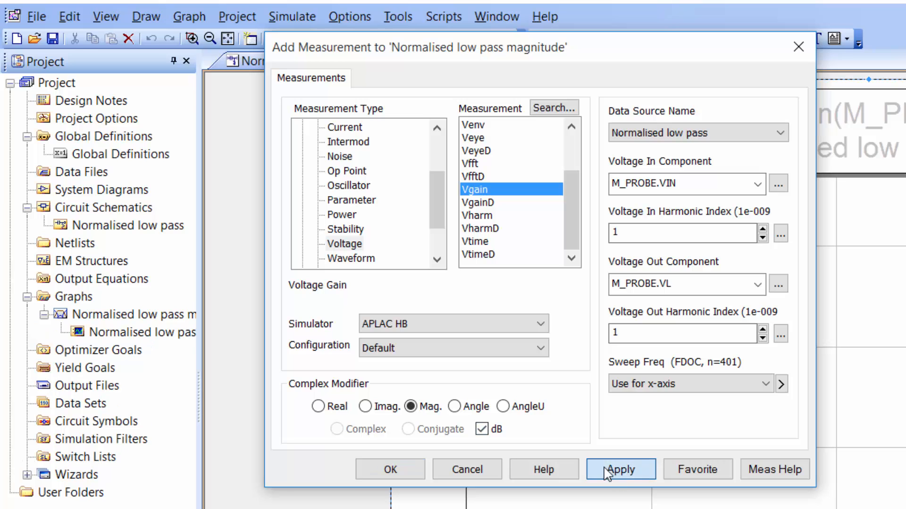
left_click(395, 477)
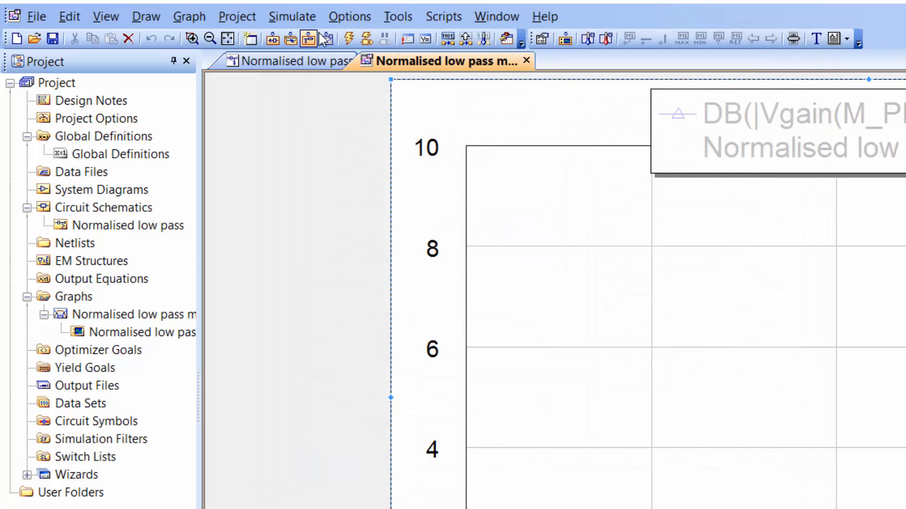
left_click(348, 38)
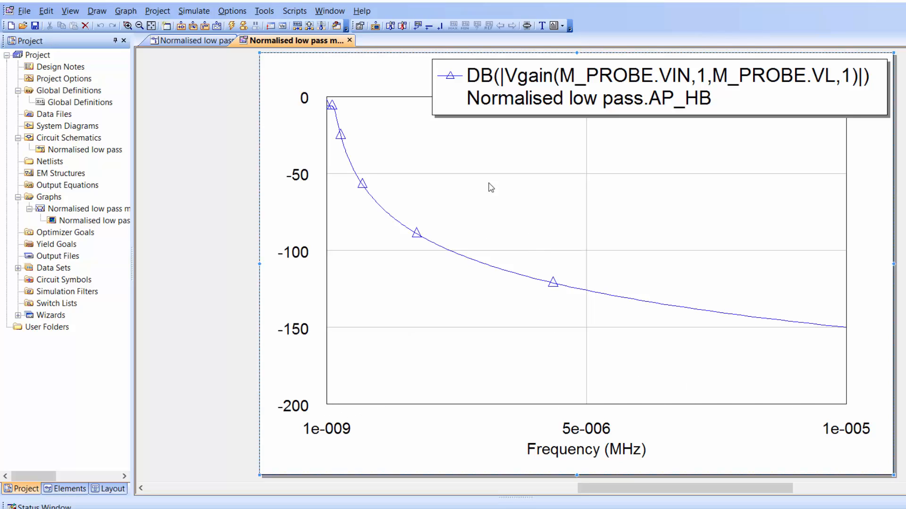
Switch the graph's x axis to a logarithmic scale.
right_click(455, 187)
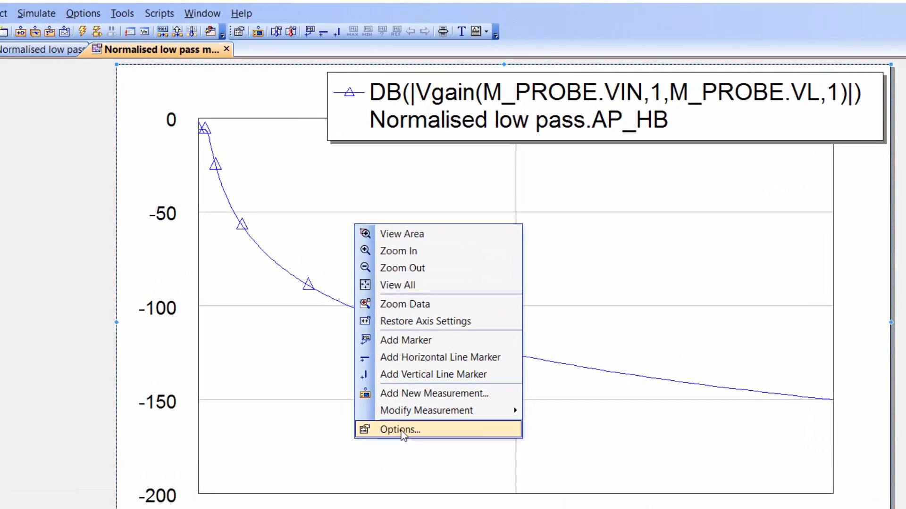
left_click(472, 352)
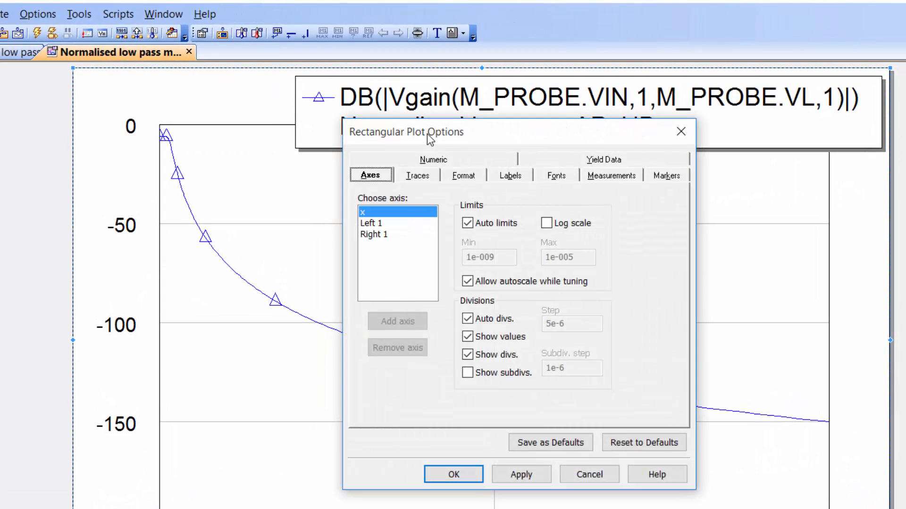
left_click_drag(411, 133, 237, 138)
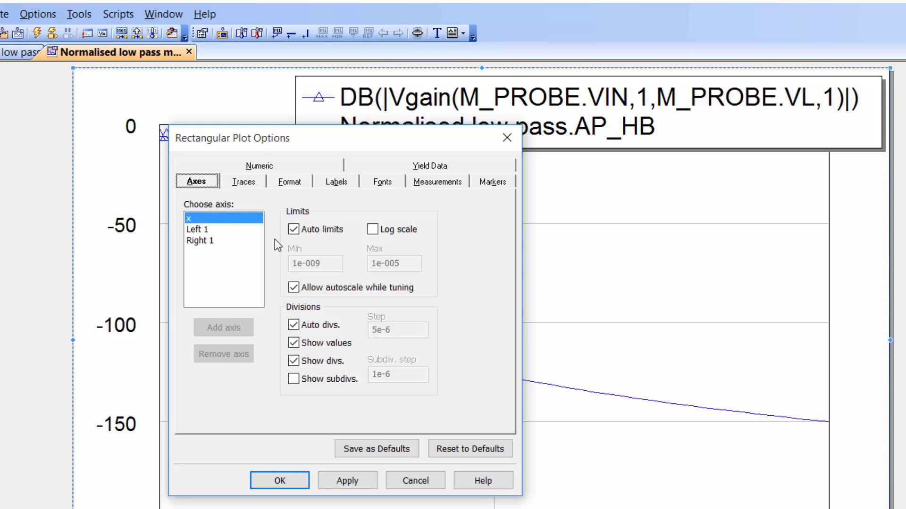
left_click(374, 231)
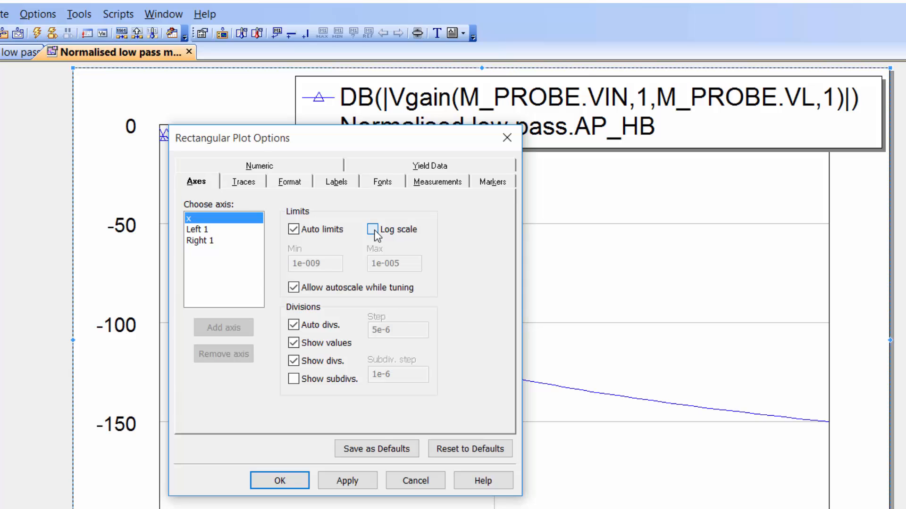
left_click(352, 482)
left_click(280, 481)
Move the graph legend aside so that it no longer covers the title and the trace.
left_click_drag(579, 121, 703, 121)
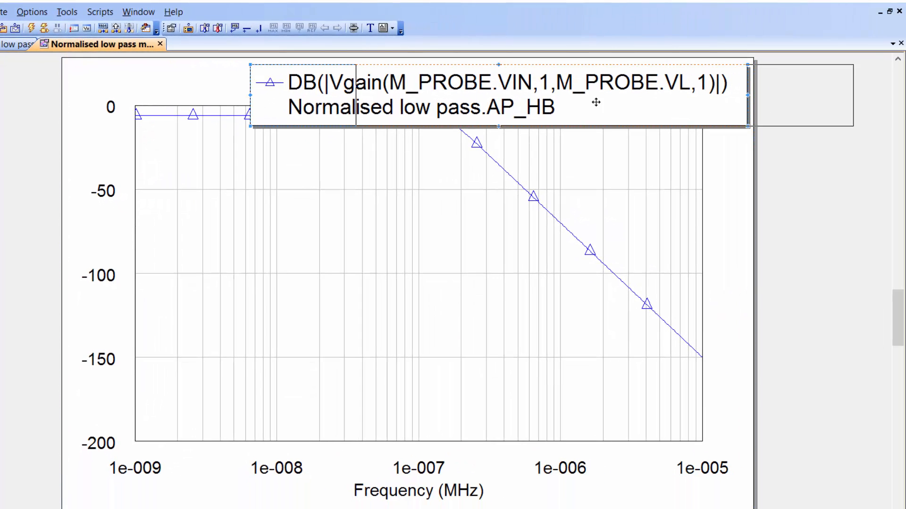
left_click_drag(596, 102, 738, 99)
left_click_drag(636, 101, 747, 97)
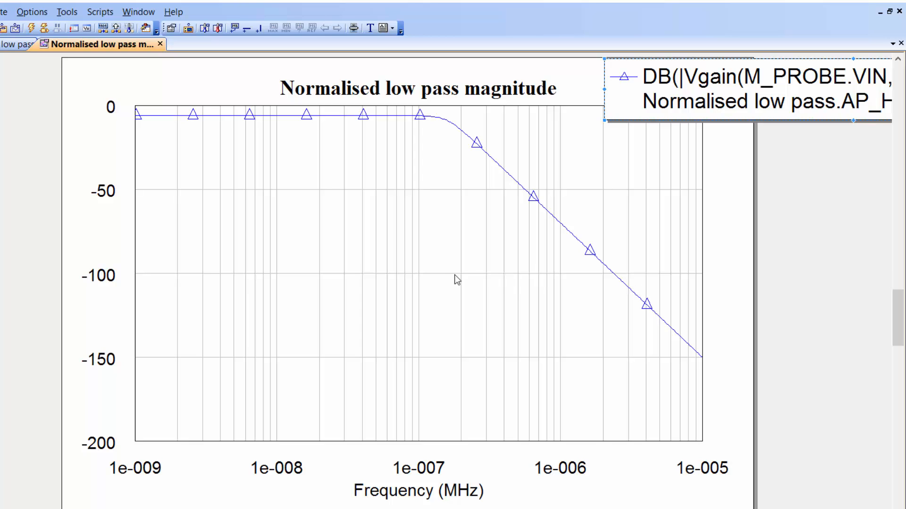
Add a marker to the gain trace at 1e-009 MHz and place its label inside the plot below the curve.
left_click(316, 262)
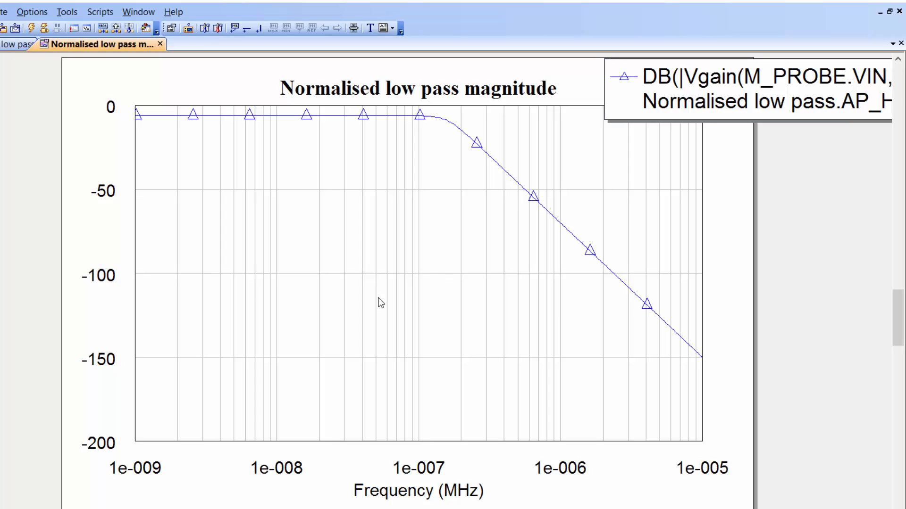
right_click(191, 175)
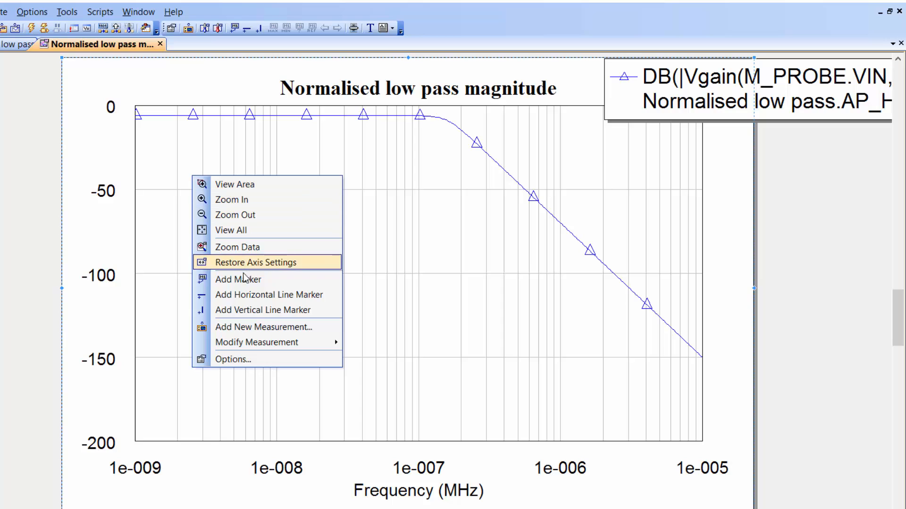
left_click(365, 248)
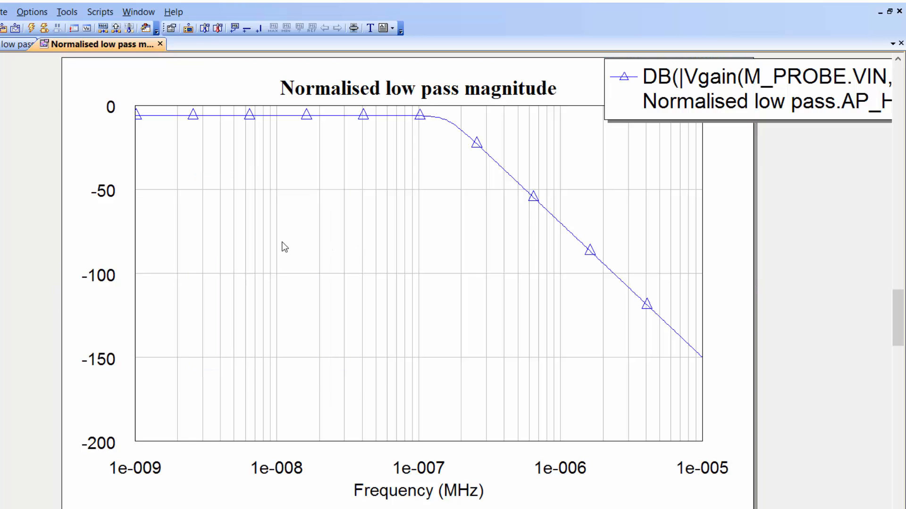
key("ctrl+m")
left_click(166, 116)
left_click_drag(239, 83, 236, 191)
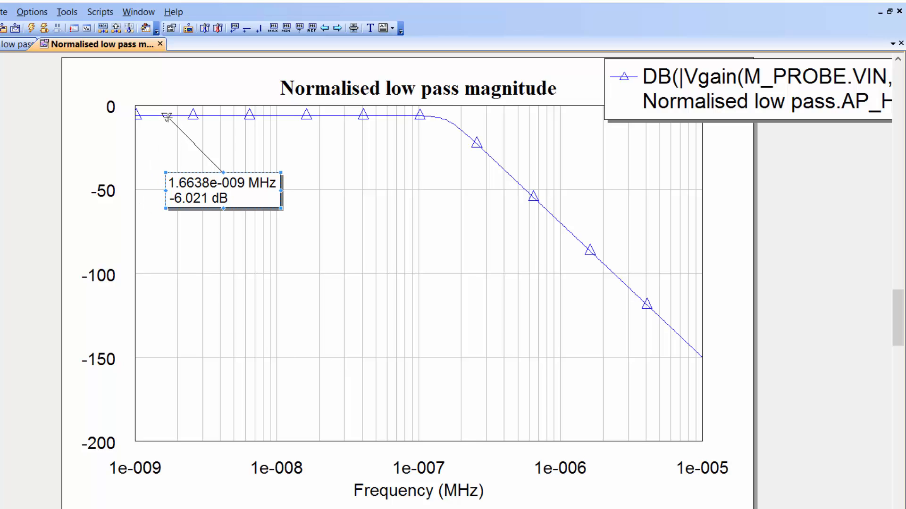
mouse_move(166, 116)
left_mouse_down()
mouse_move(139, 116)
mouse_move(126, 126)
left_mouse_up()
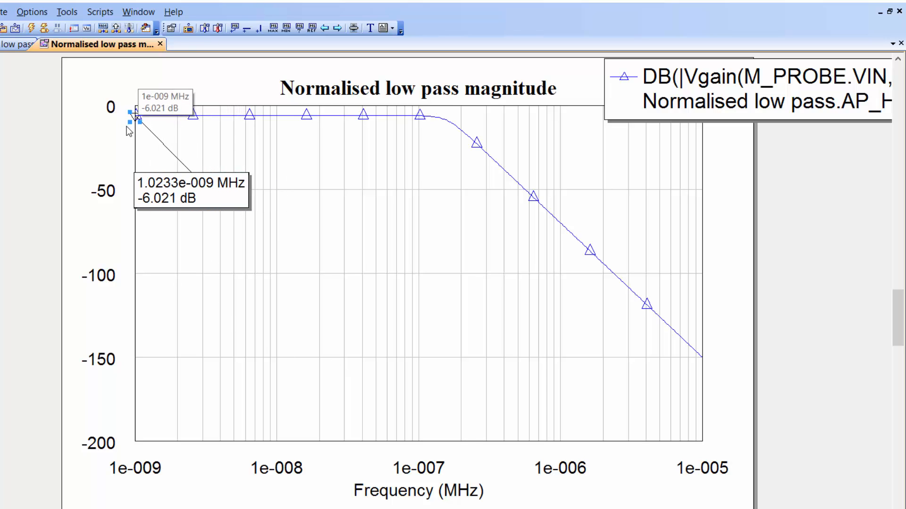
left_click_drag(159, 198, 199, 190)
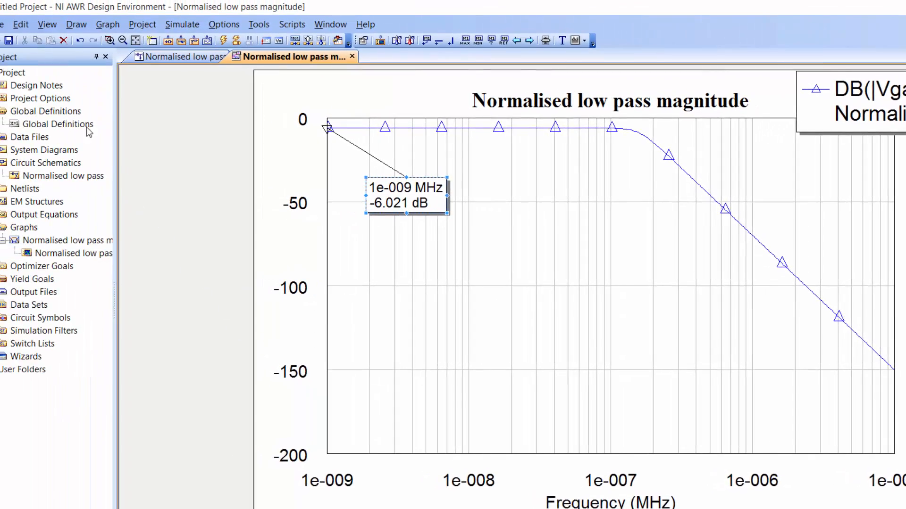
Set the project's global frequency unit to Hz and rerun the simulation.
double_click(57, 98)
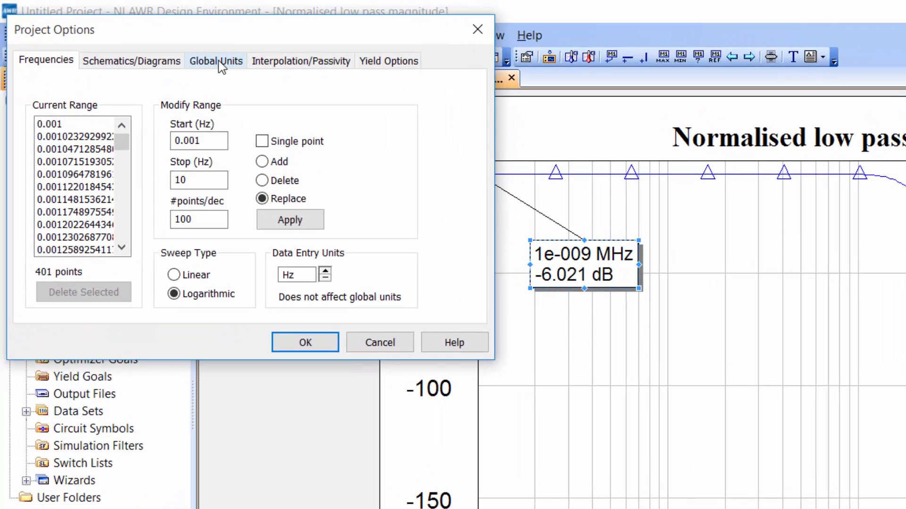
left_click(163, 49)
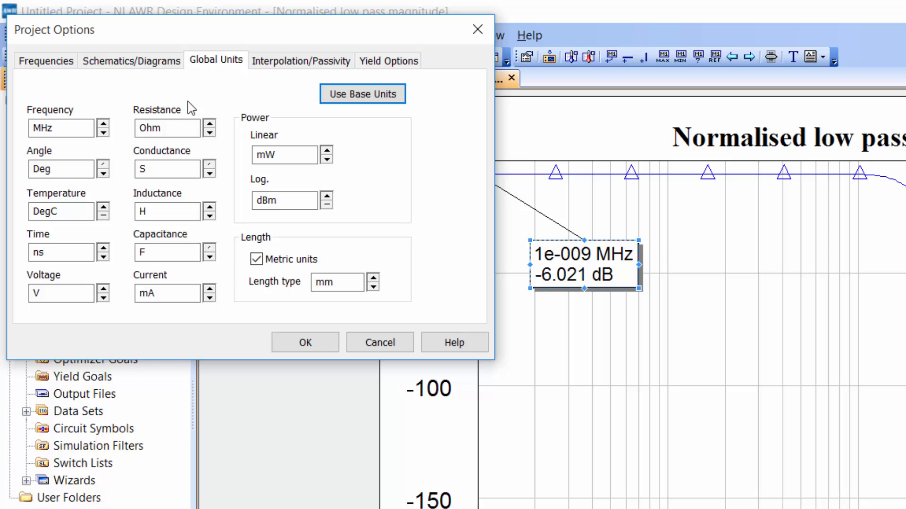
left_click(106, 134)
left_click(106, 133)
left_click(106, 134)
left_click(302, 343)
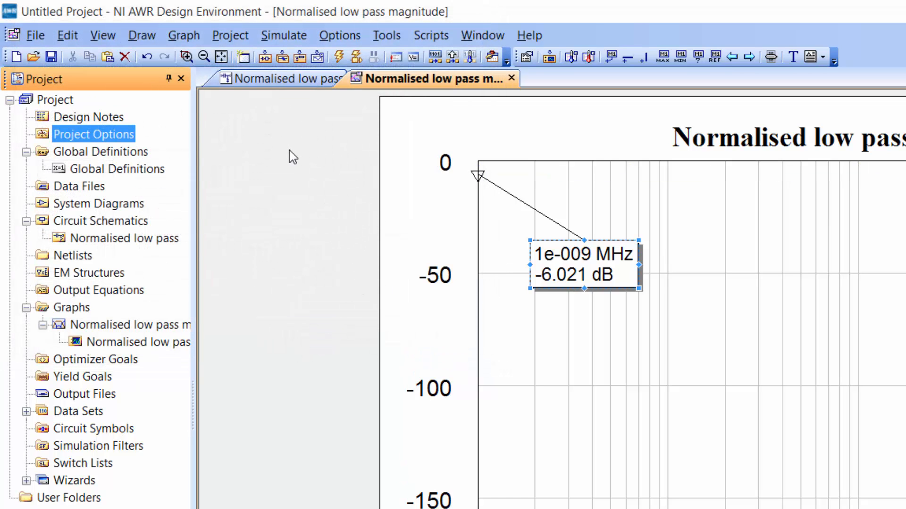
left_click(339, 56)
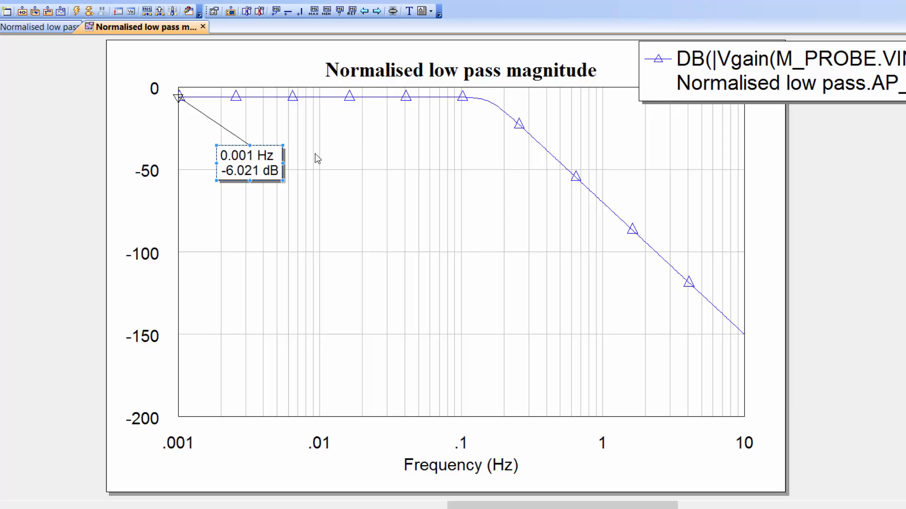
Add a second marker to the gain trace on the roll-off at about 0.19 Hz and place its label inside the plot below the curve.
left_click(257, 243)
left_click(498, 109)
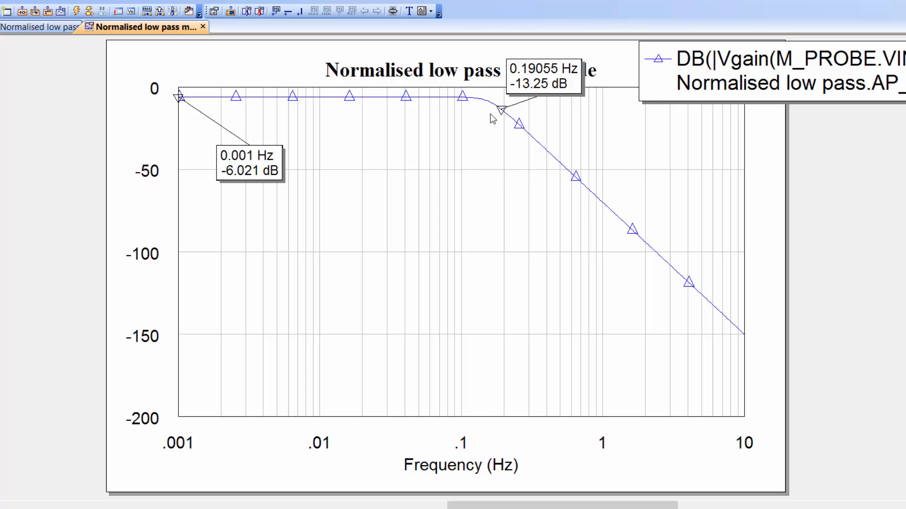
left_click_drag(529, 66, 464, 201)
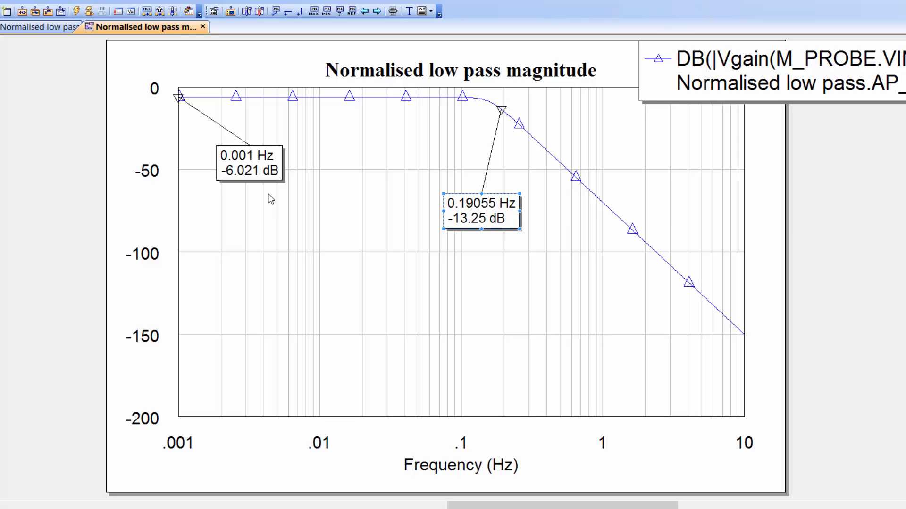
Make the 0.001 Hz passband marker the reference marker for the graph.
right_click(259, 163)
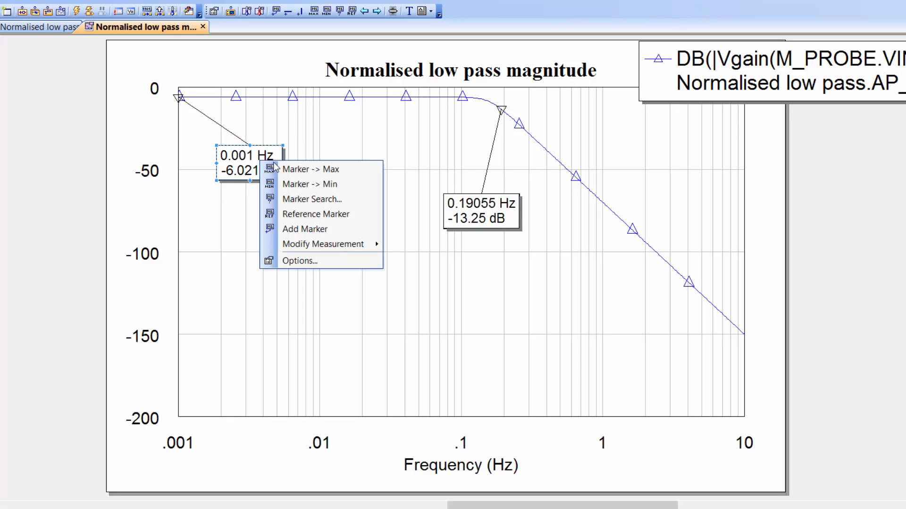
left_click(333, 217)
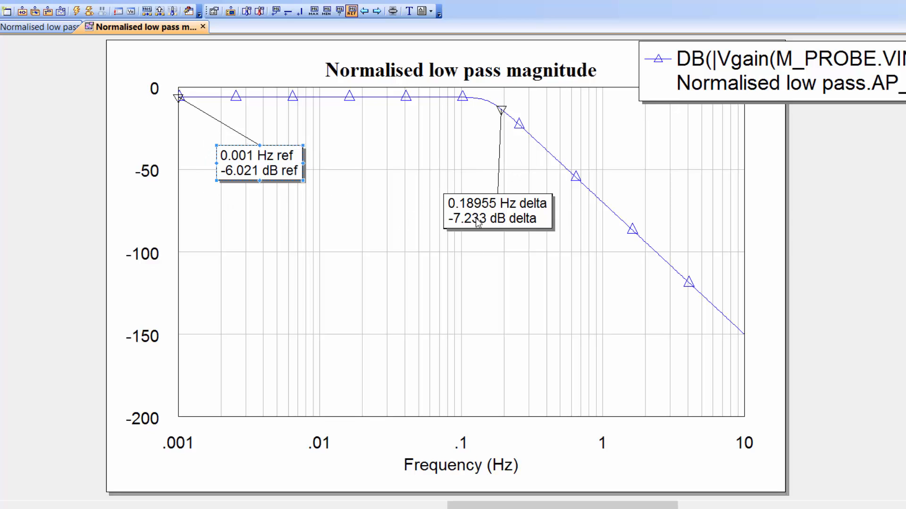
Shift the roll-off marker to the -3 dB point using a marker search for a y value of -3 in Delta mode, searching left.
left_click(530, 218)
right_click(512, 212)
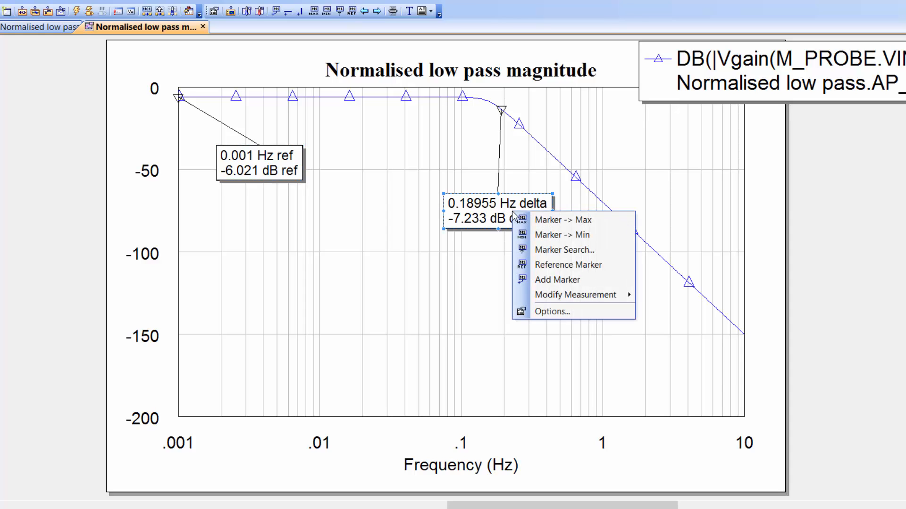
left_click(573, 250)
mouse_move(93, 53)
left_mouse_down()
mouse_move(349, 221)
mouse_move(348, 231)
left_mouse_up()
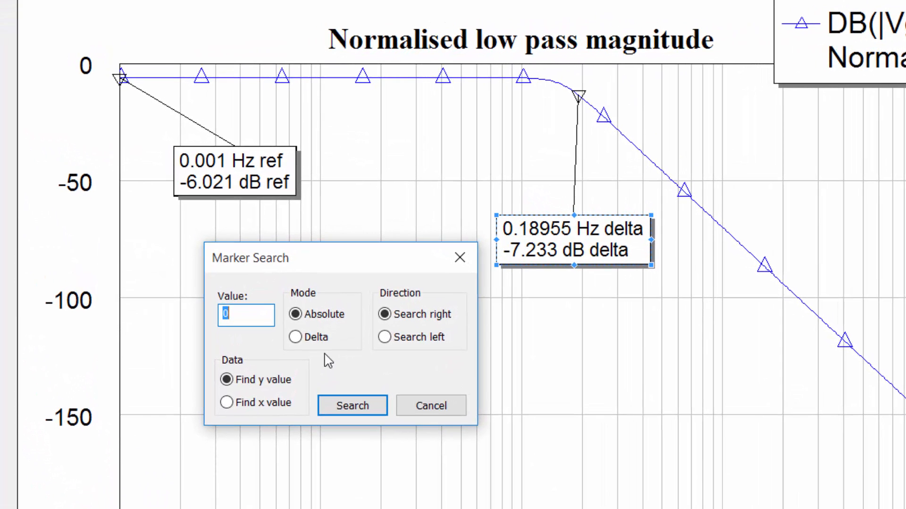
left_click(296, 337)
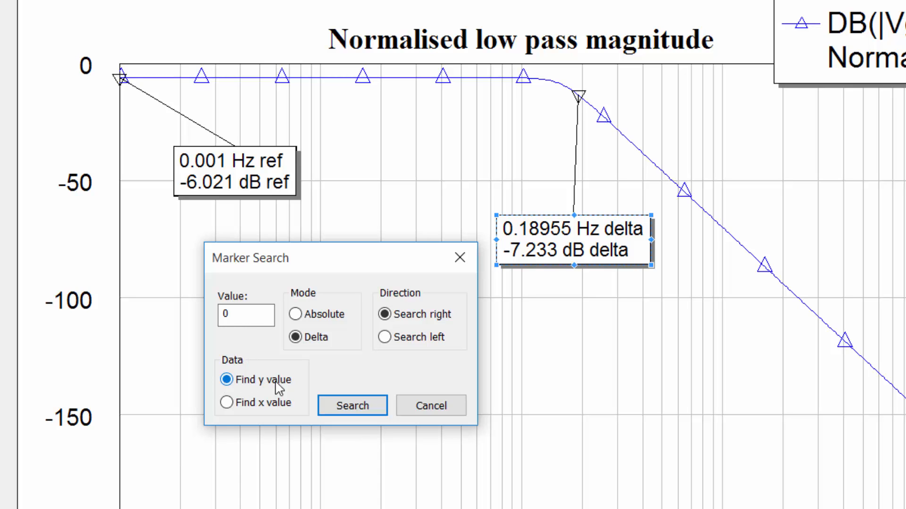
double_click(219, 314)
type("-3")
left_click(362, 415)
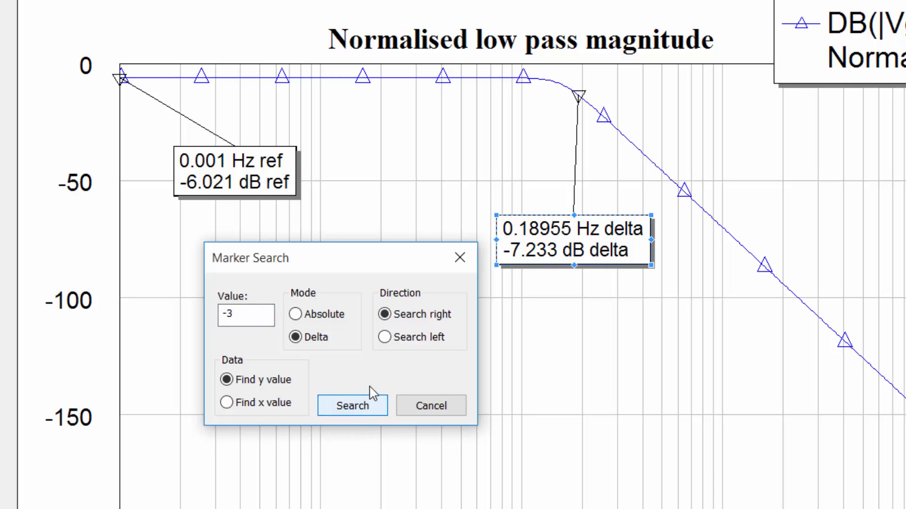
left_click(386, 339)
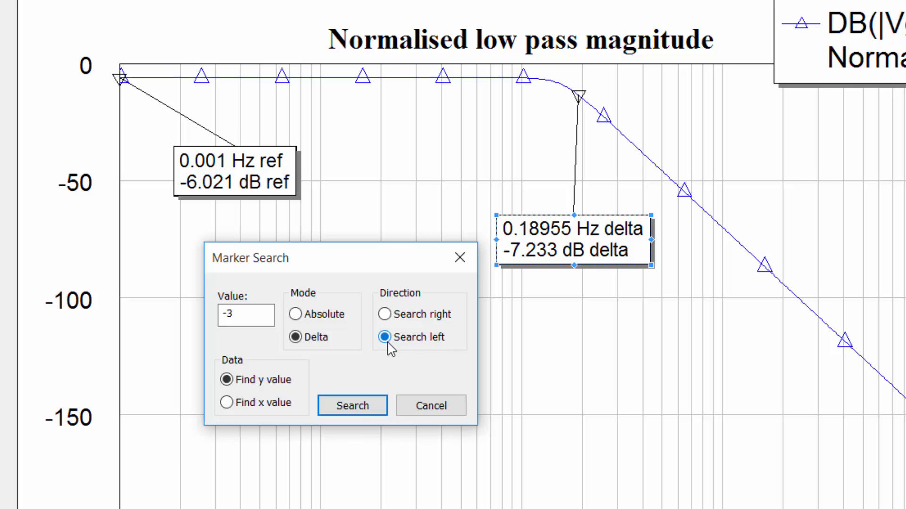
left_click(364, 413)
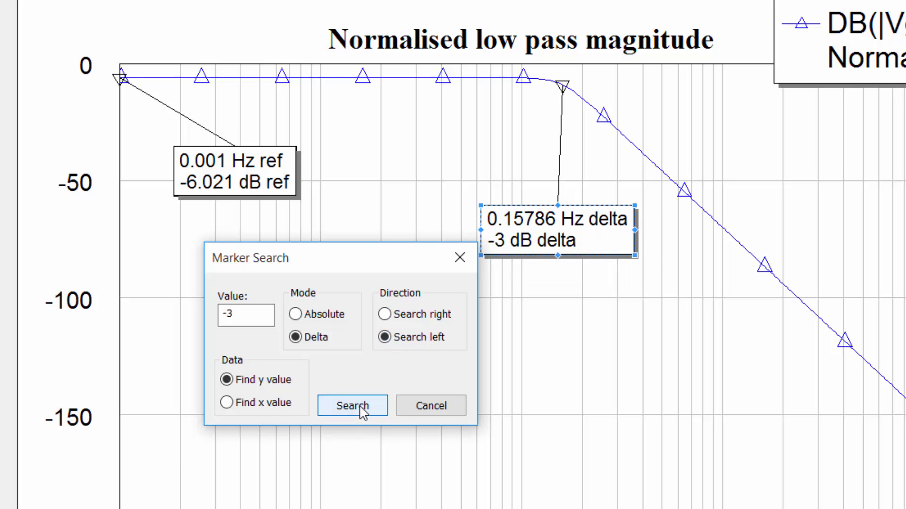
left_click(430, 407)
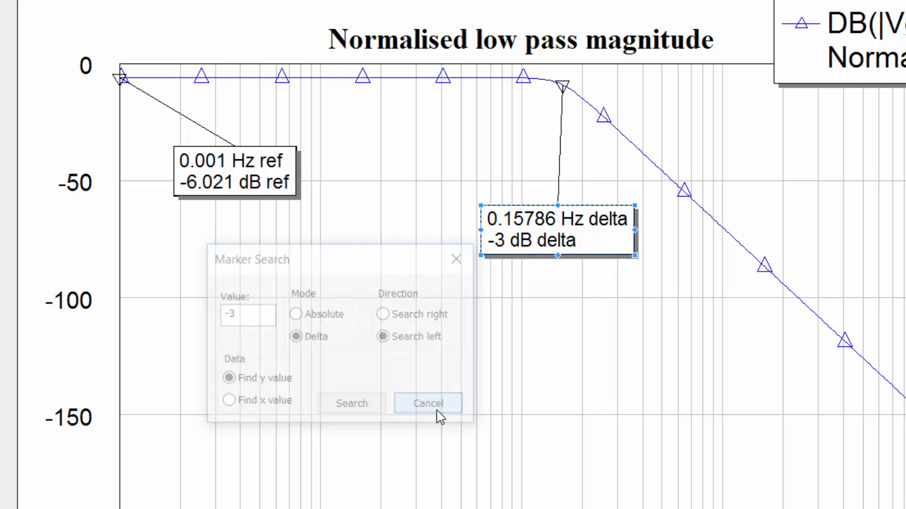
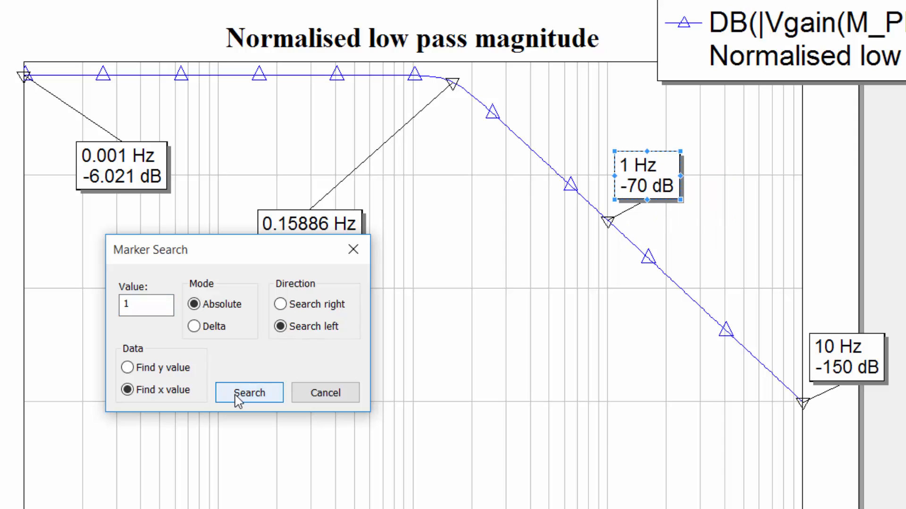
Make the 1 Hz marker the graph's reference marker and move the 10 Hz marker up the roll-off closer to it.
left_click(353, 250)
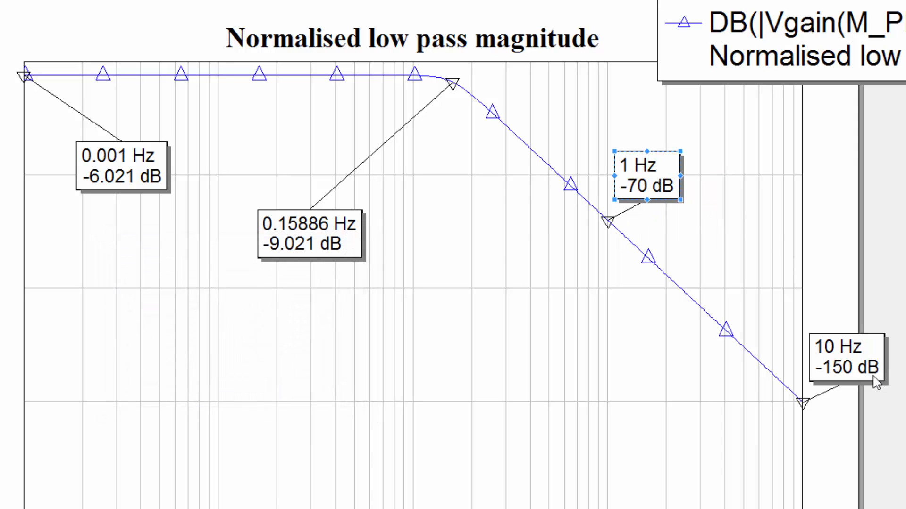
left_click_drag(857, 359, 844, 334)
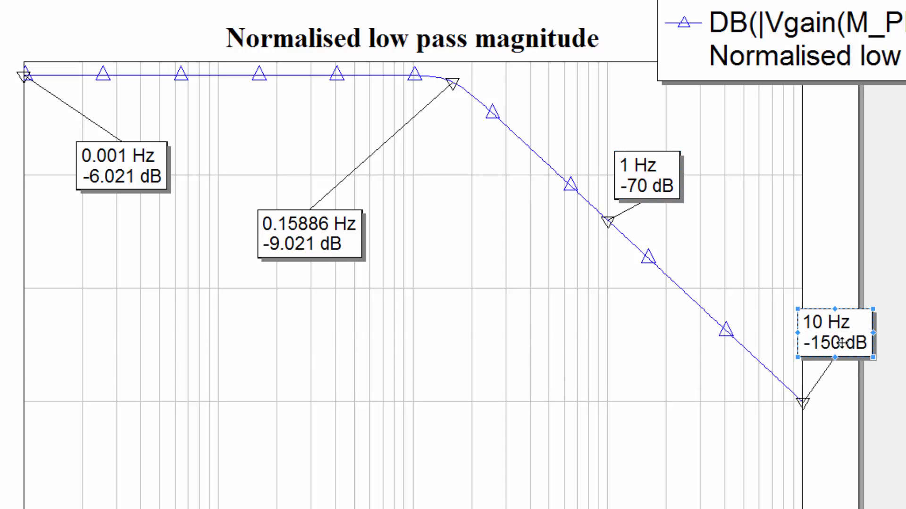
left_click(648, 190)
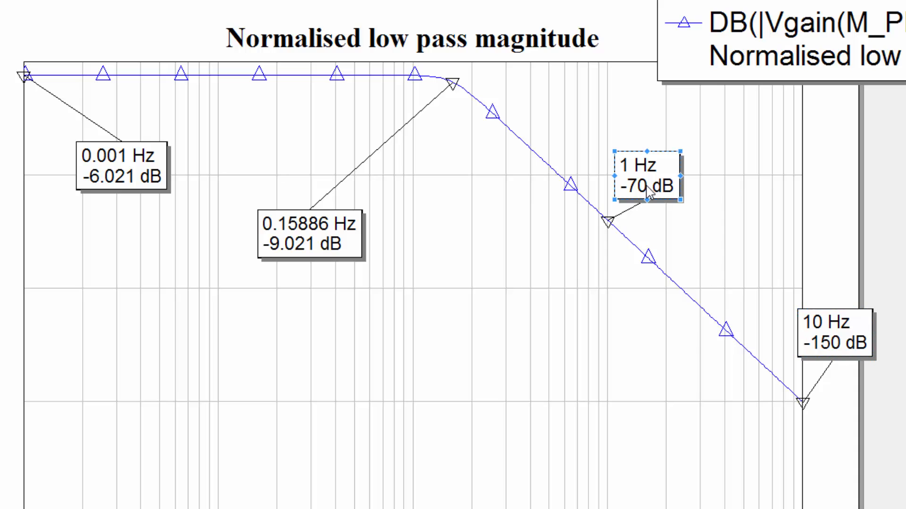
right_click(649, 190)
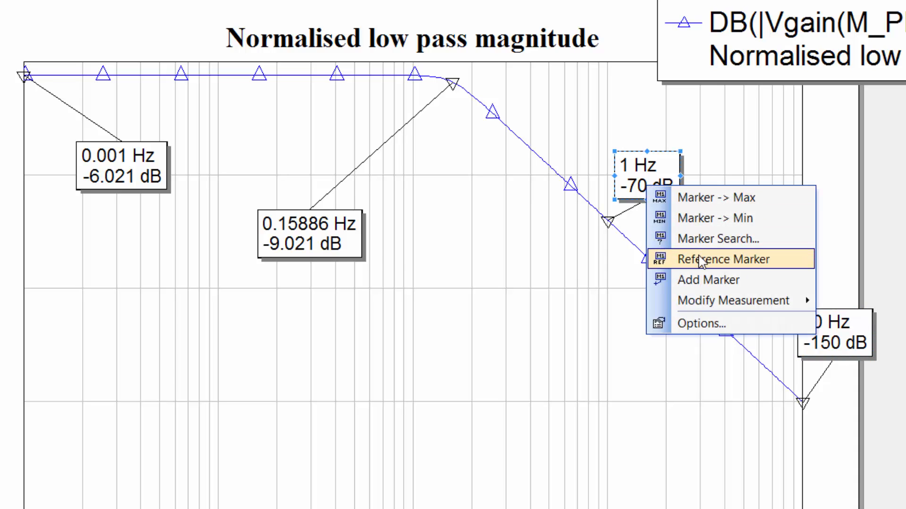
left_click(701, 260)
left_click_drag(849, 340, 809, 291)
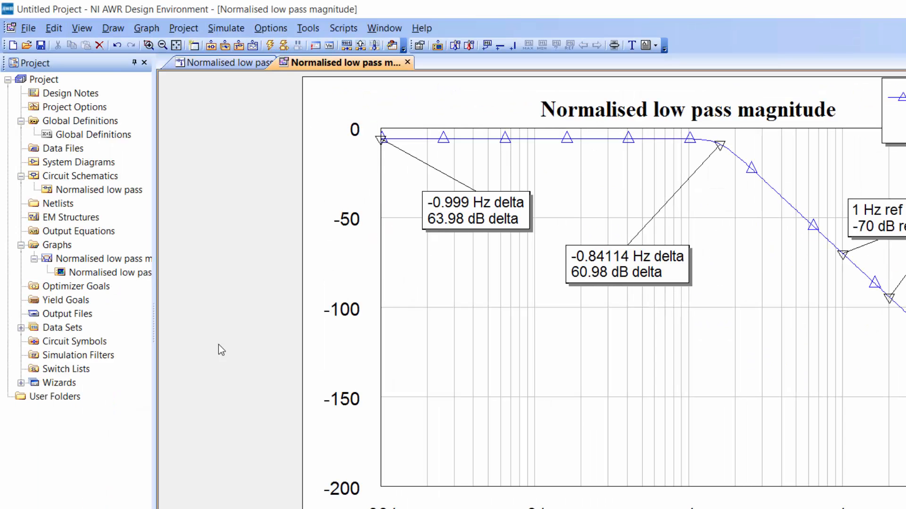
Open the Normalised low pass schematic and duplicate it in the project.
double_click(82, 190)
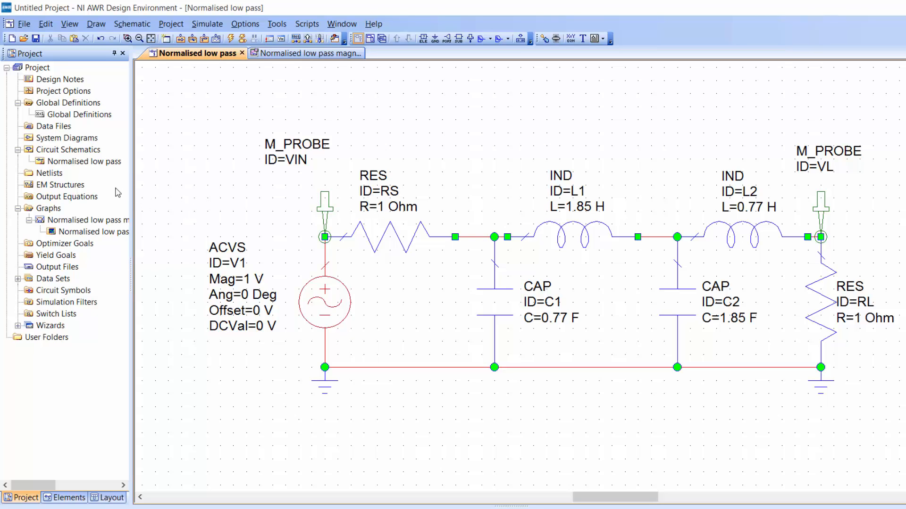
right_click(75, 161)
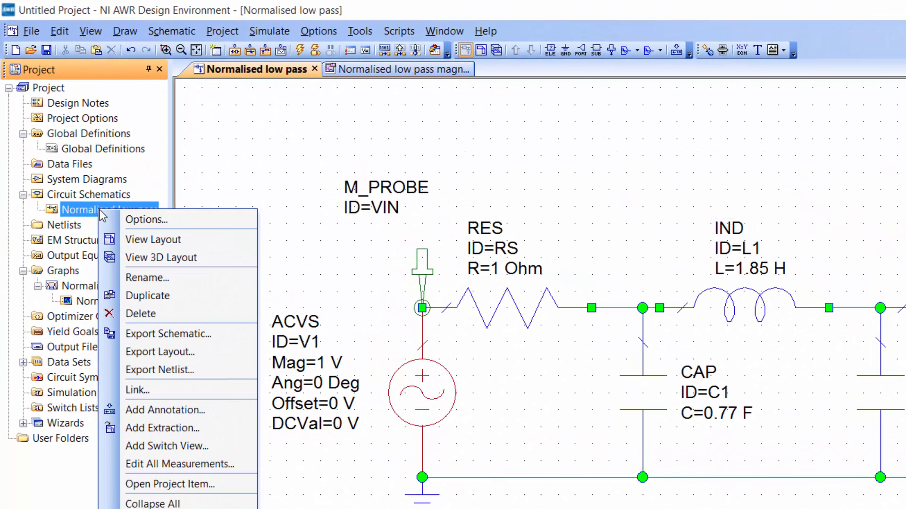
left_click(169, 296)
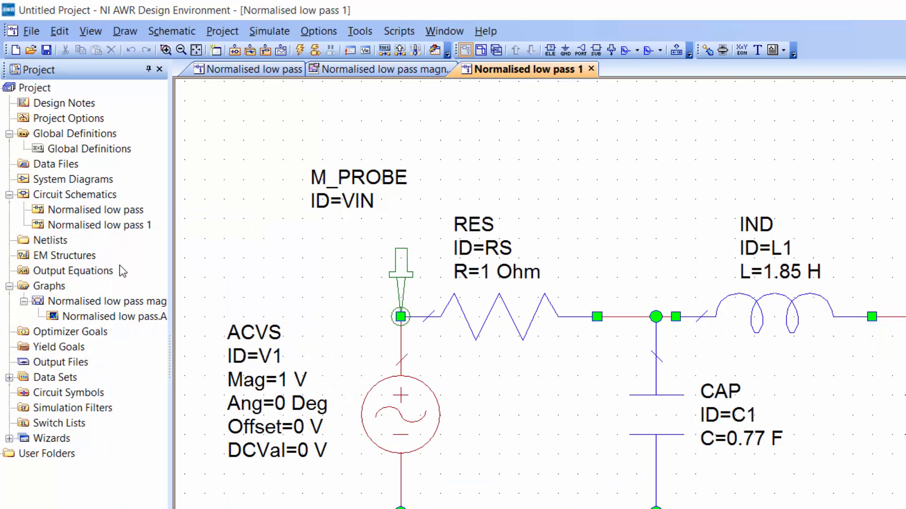
Rename the duplicated schematic as Denormalised Low pass, keeping the name synchronised.
left_click(112, 230)
right_click(113, 228)
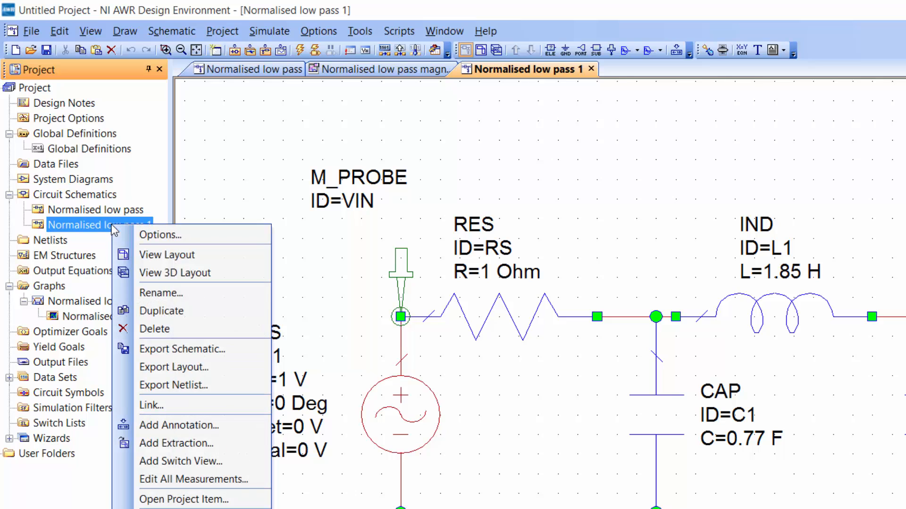
left_click(182, 295)
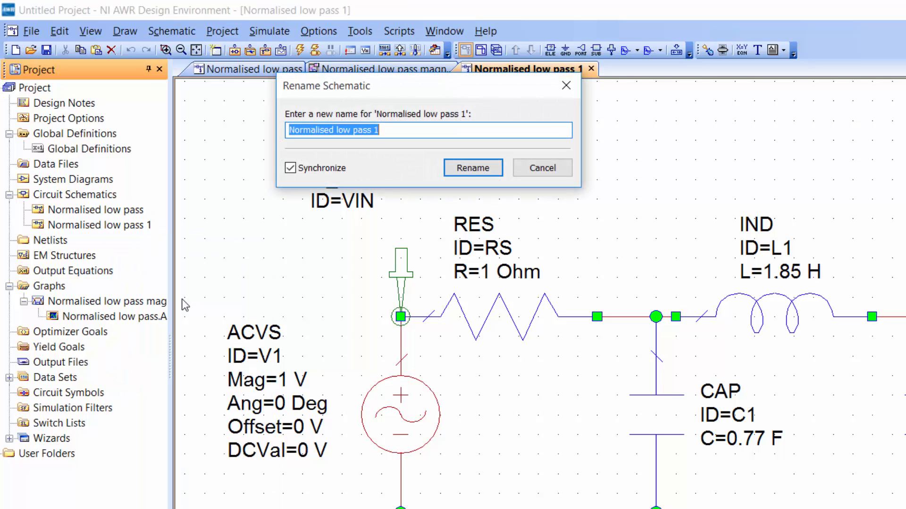
type("Denor")
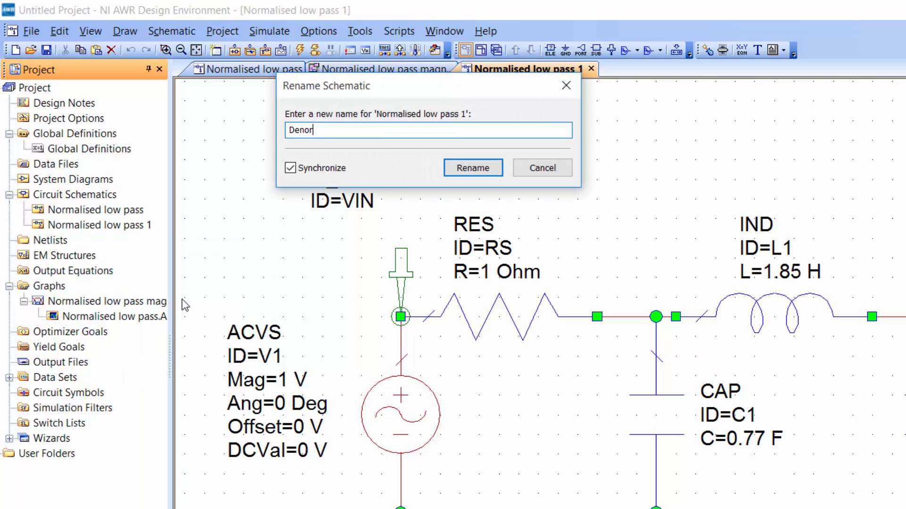
type("malised Low pass")
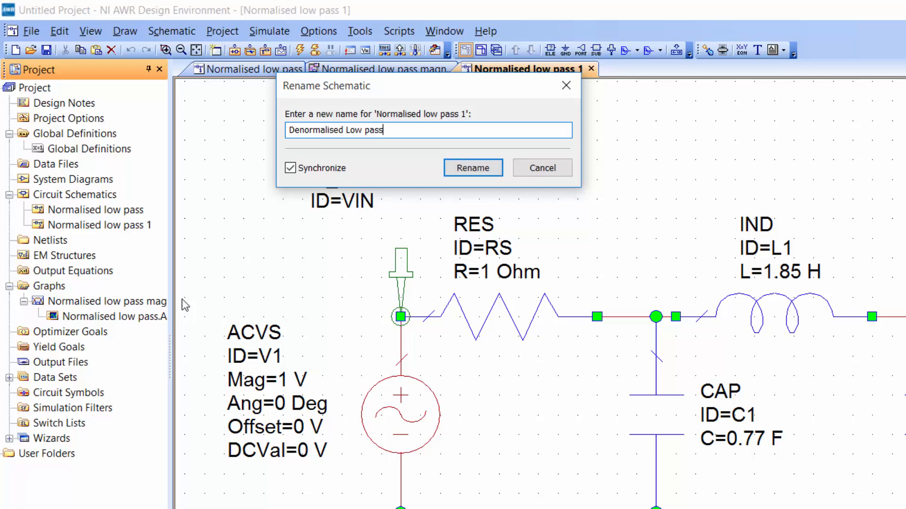
key("Return")
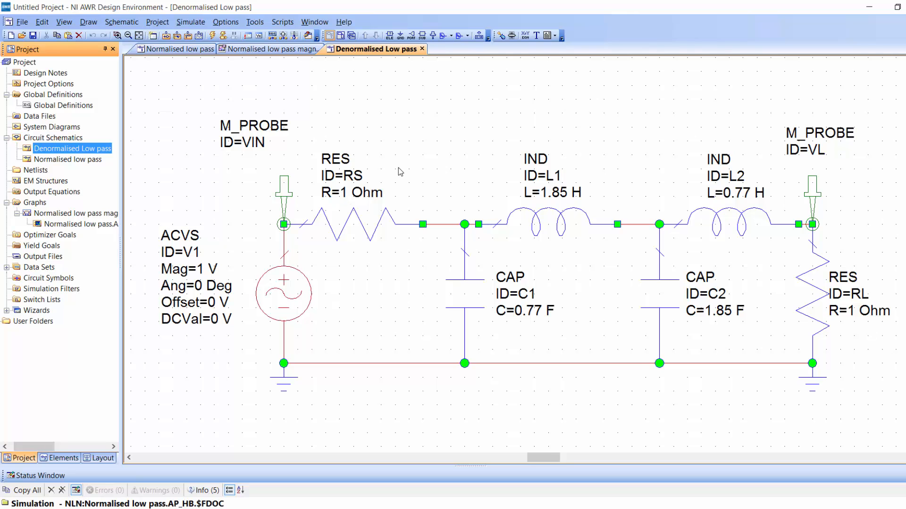
Set the source resistor RS and the load resistor RL to 50 Ohm in the denormalised schematic.
double_click(346, 194)
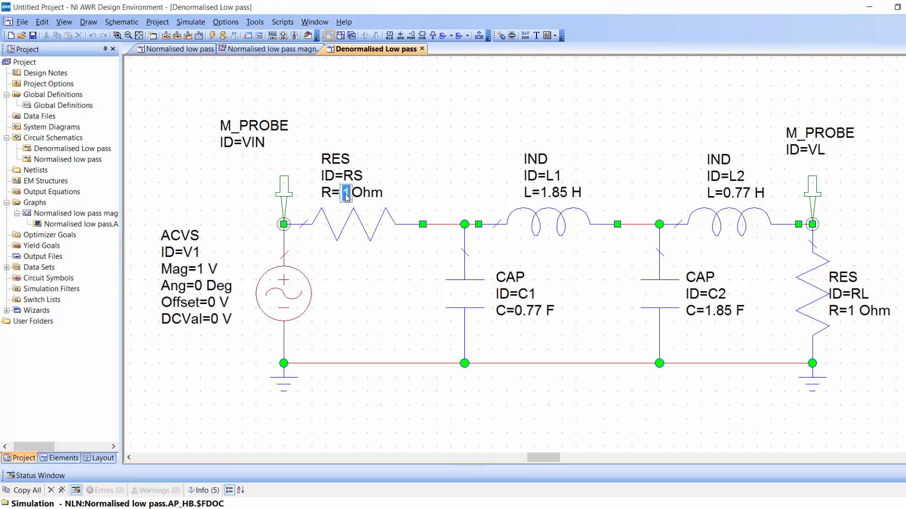
type("50")
key("Return")
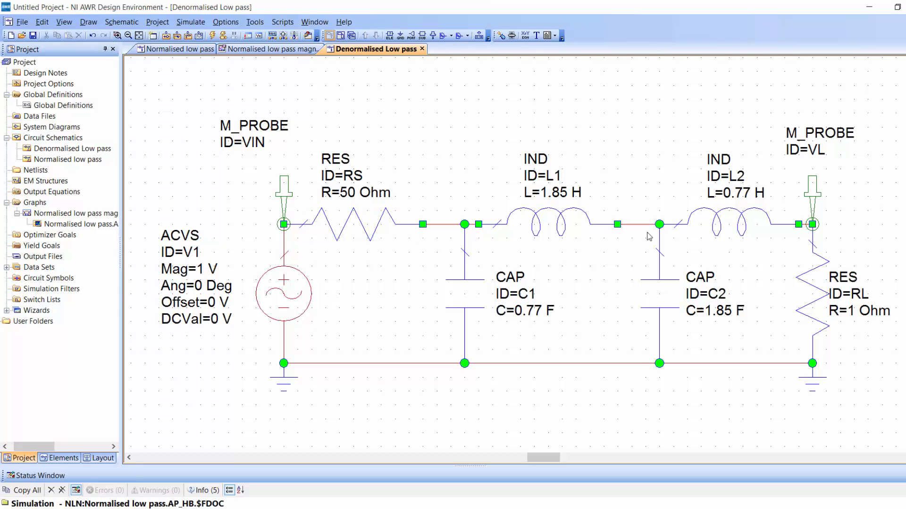
double_click(835, 311)
type("50")
key("Return")
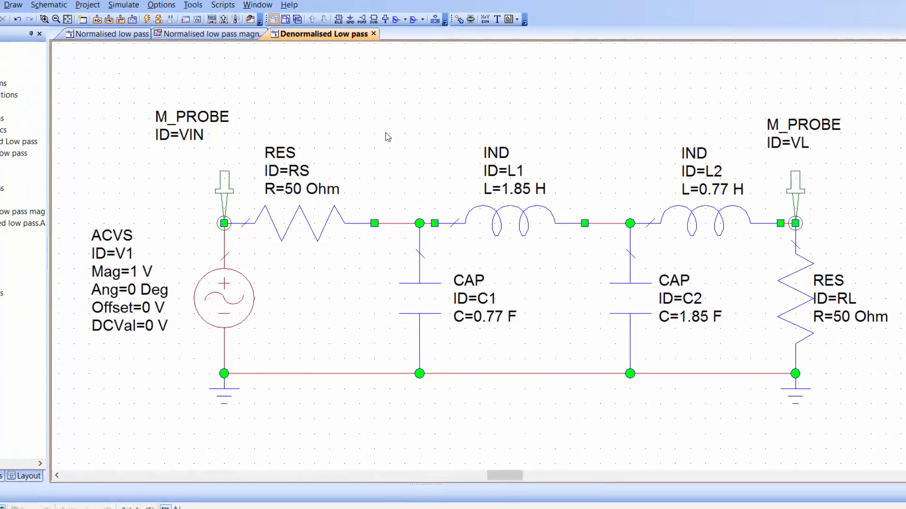
Set the project's global capacitance unit to uF and the inductance unit to mH.
left_click(37, 92)
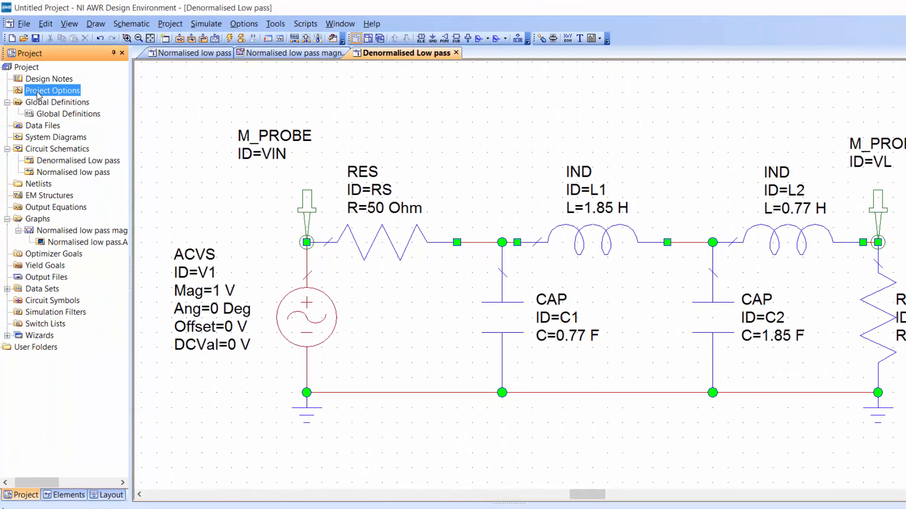
double_click(37, 93)
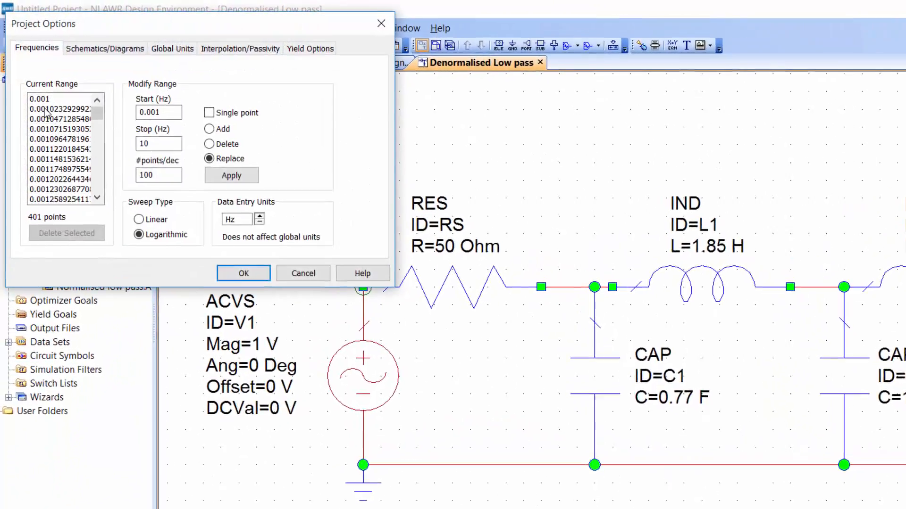
left_click(152, 43)
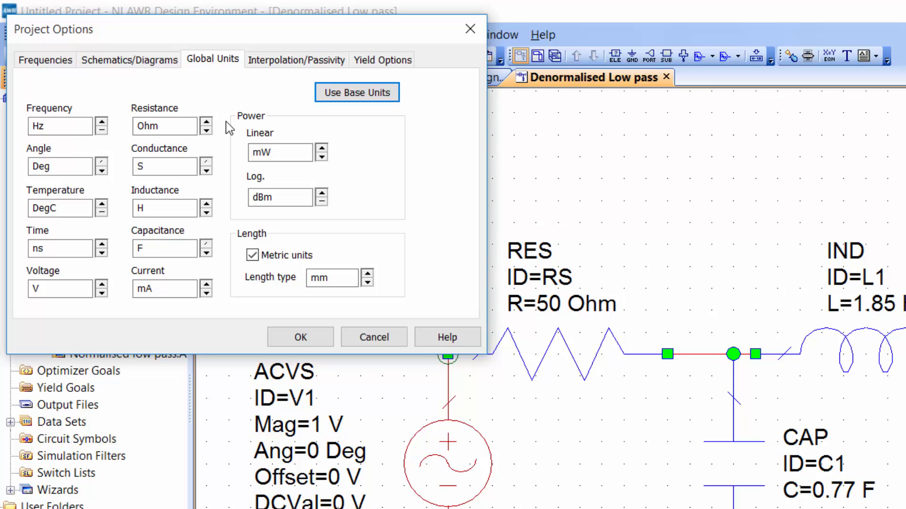
left_click(206, 253)
left_click(207, 253)
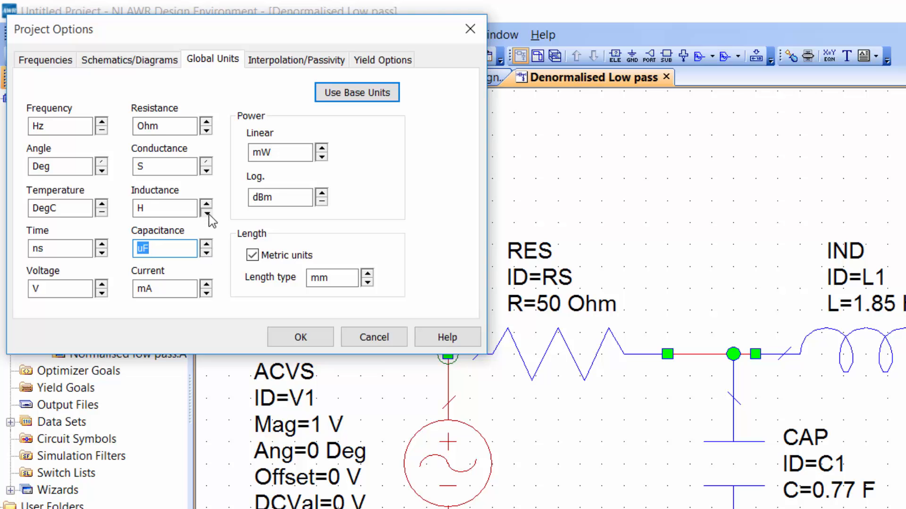
left_click(206, 213)
left_click(300, 337)
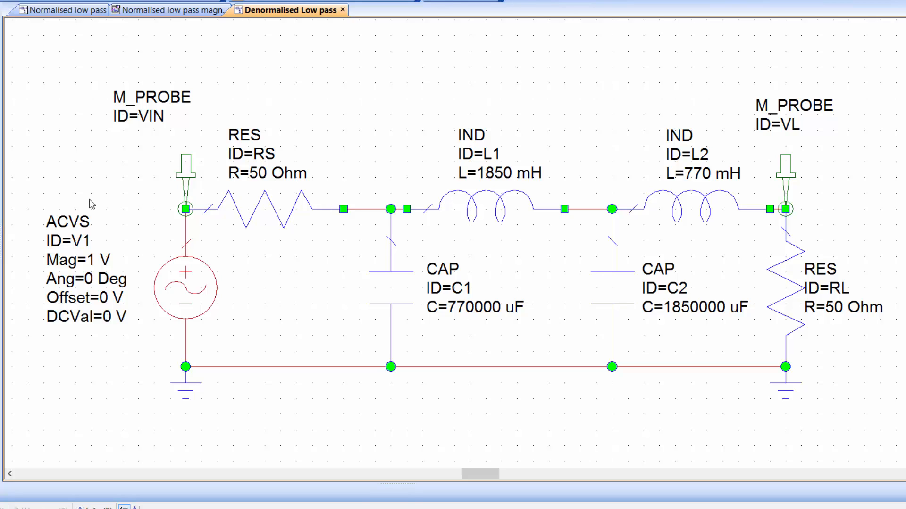
Set capacitor C1 to 1.54 uF and inductor L1 to 9.25 mH.
double_click(464, 309)
type("1.54")
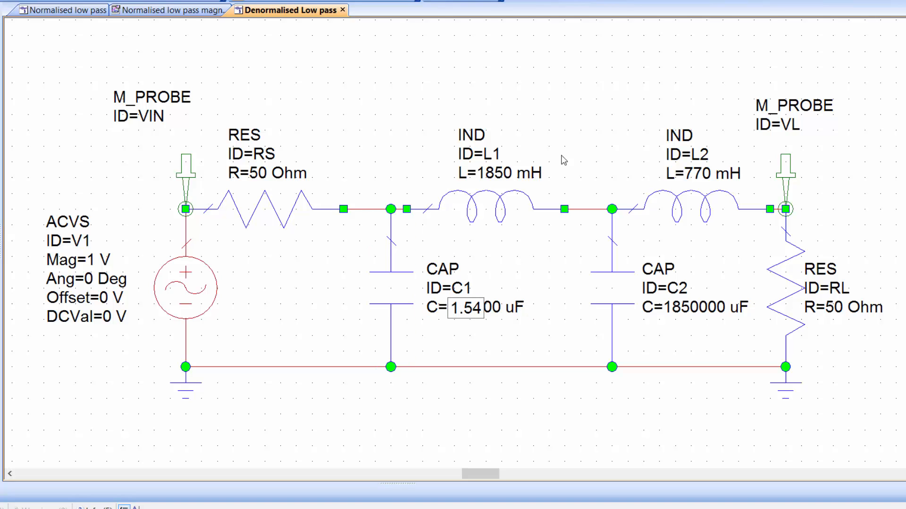
left_click(567, 143)
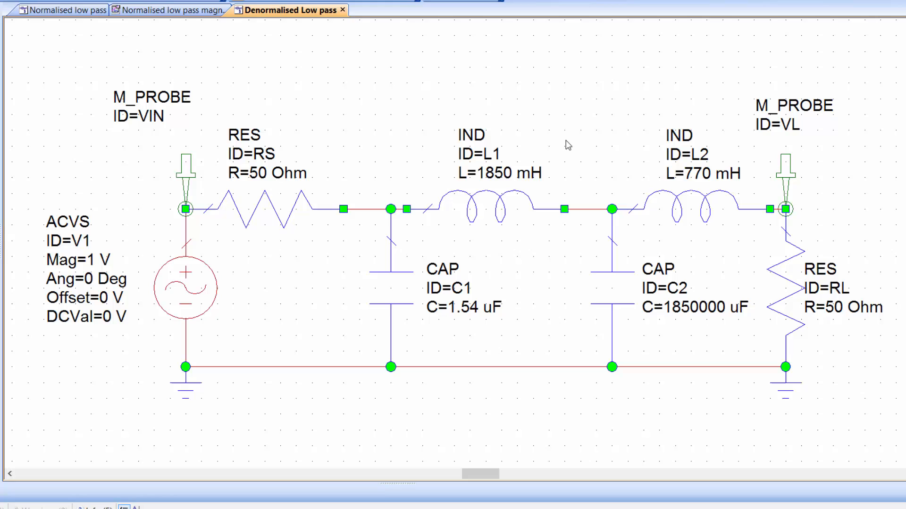
double_click(496, 178)
type("9.25")
key("Return")
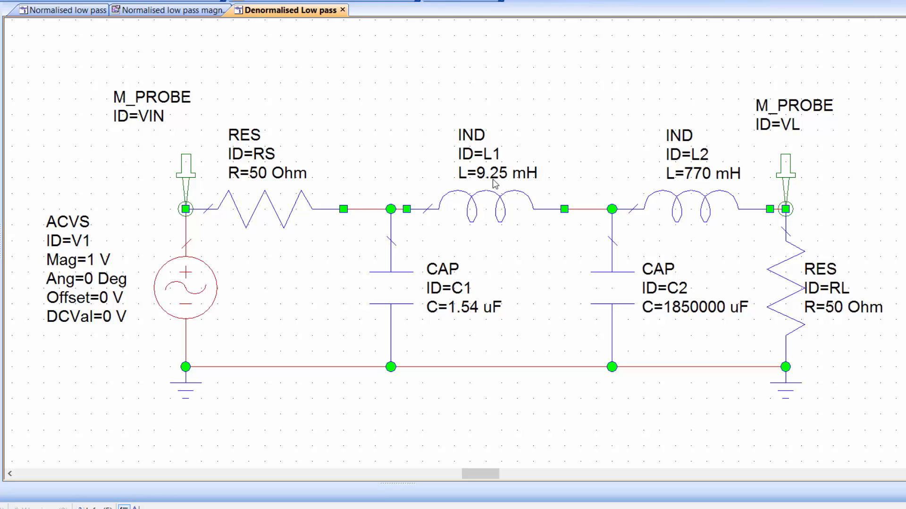
Set capacitor C2 to 3.7 uF and inductor L2 to 3.85 mH.
double_click(681, 314)
type("3.7")
key("Return")
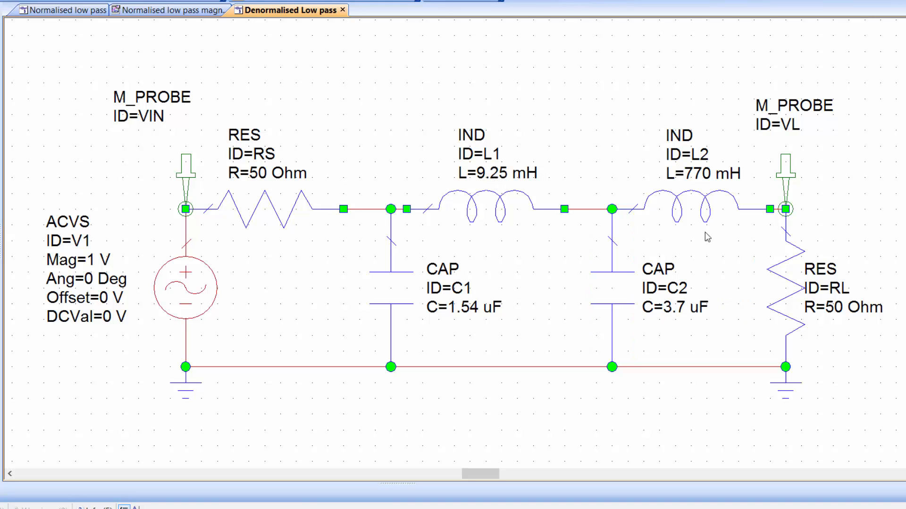
left_click(694, 177)
double_click(694, 178)
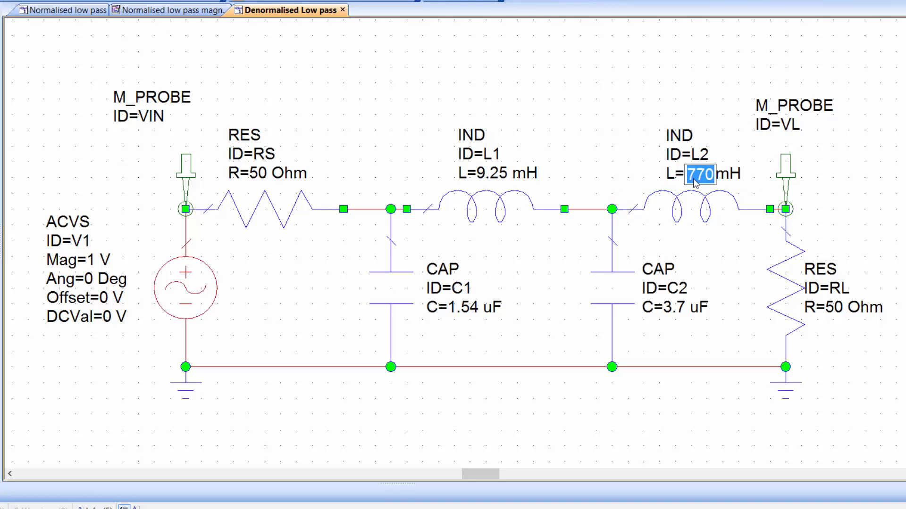
type("3.0")
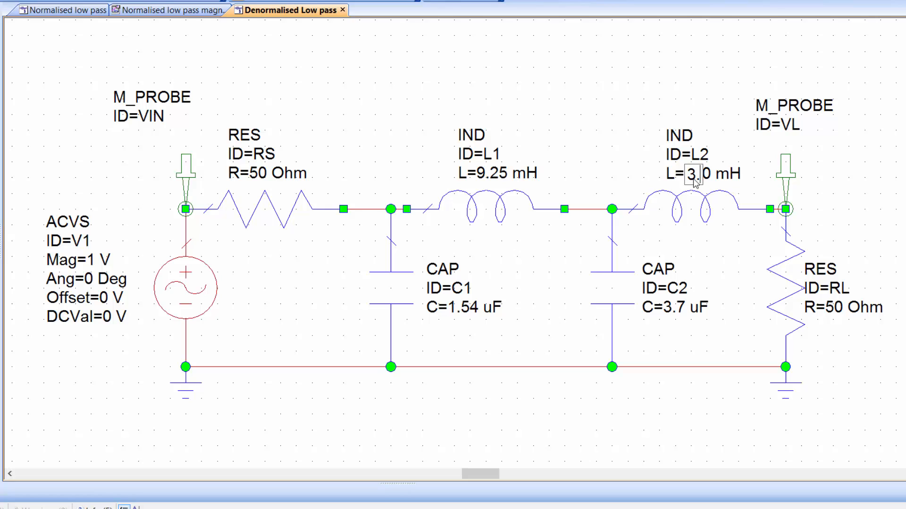
type("85")
key("Return")
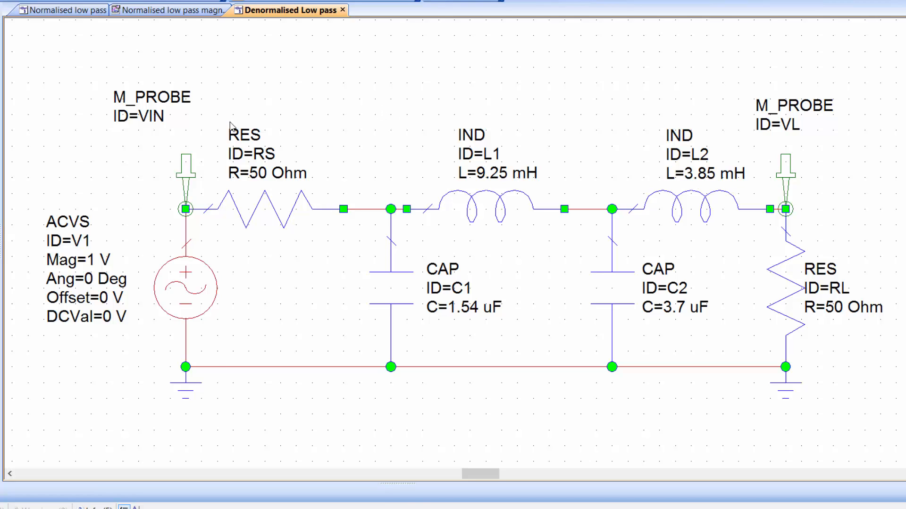
Review the project-wide simulation frequency range in the project options and close them without changes.
left_click(197, 285)
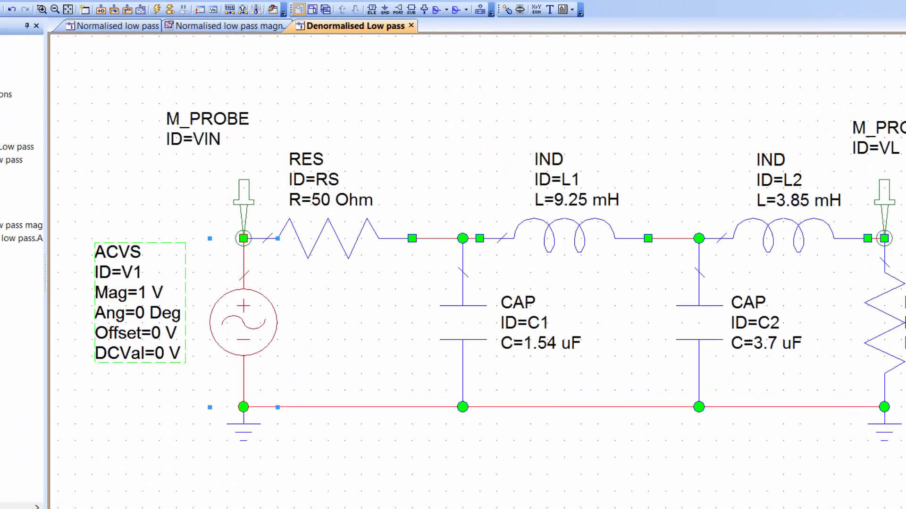
double_click(44, 119)
left_click(37, 55)
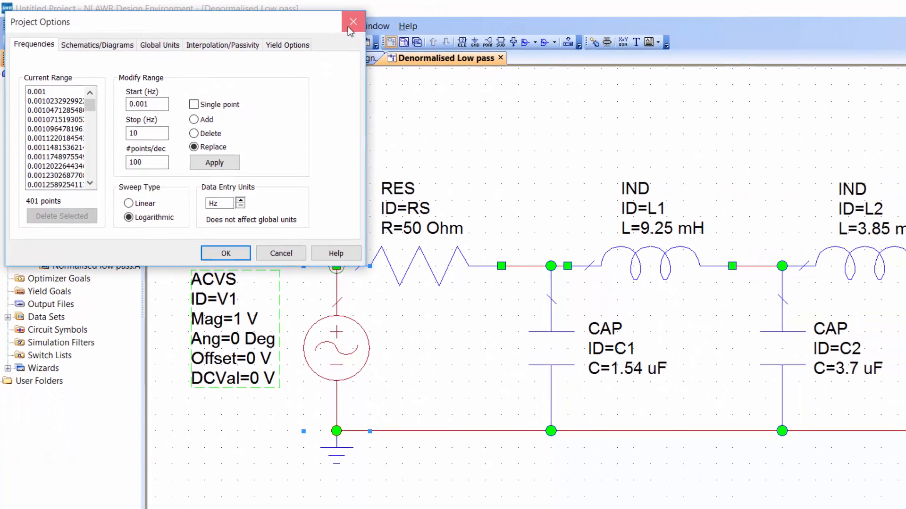
left_click(349, 25)
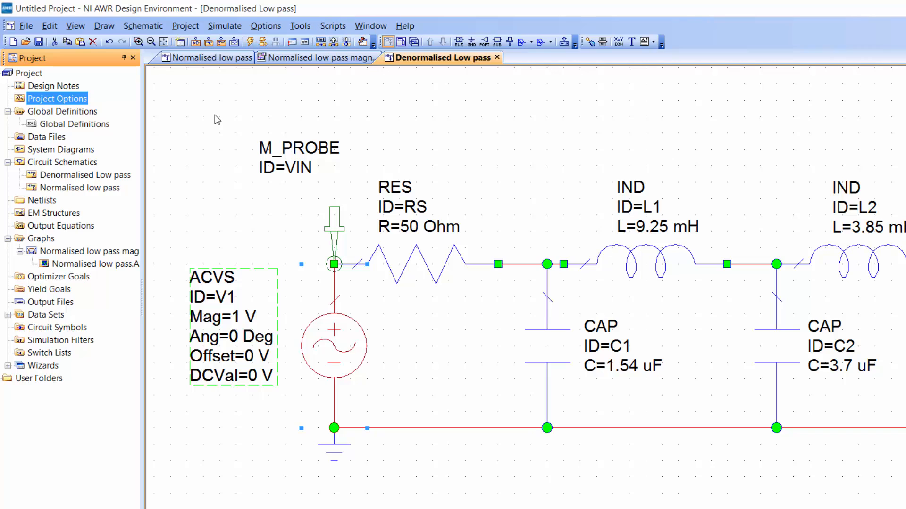
left_click(435, 325)
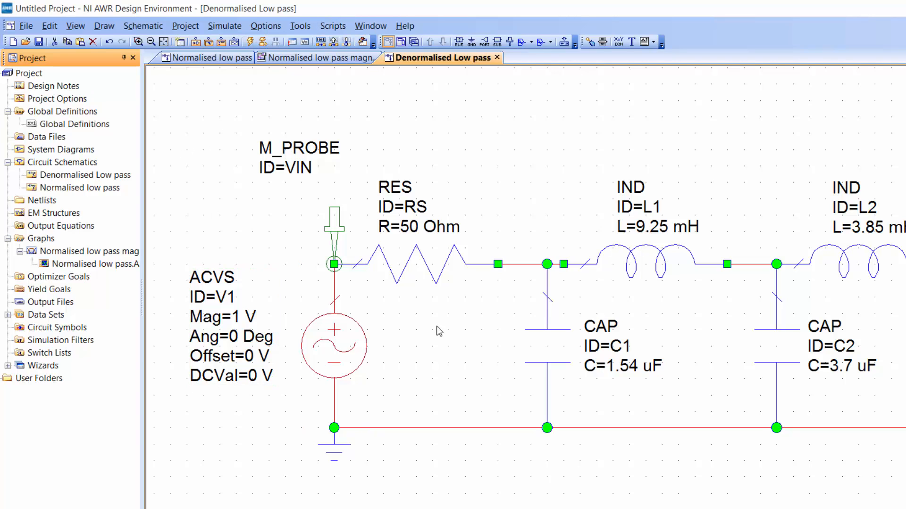
left_click(336, 336)
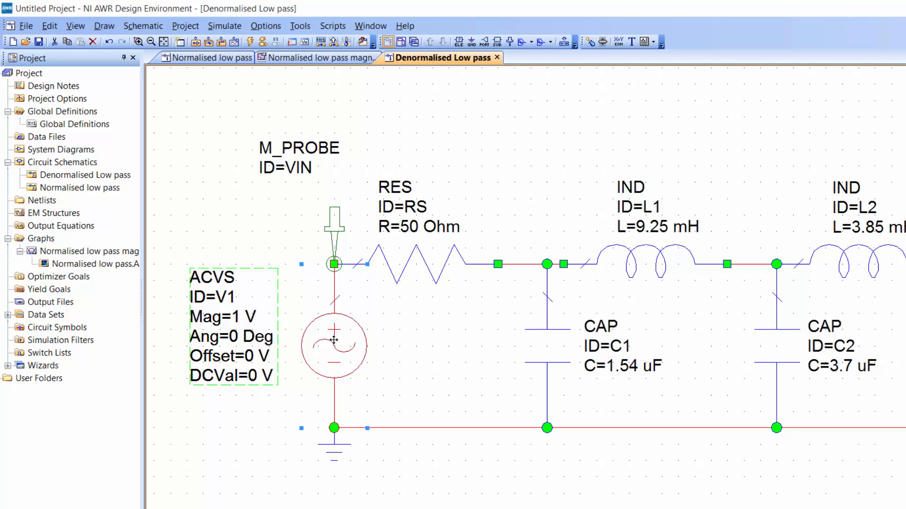
left_click(220, 207)
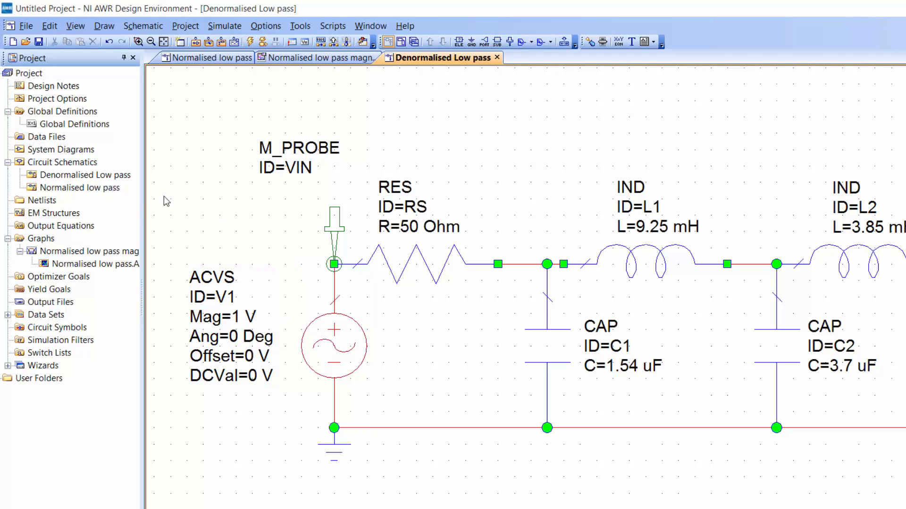
In the Denormalised Low pass schematic's options, turn off the project default frequencies and set the data entry units to Hz.
right_click(114, 179)
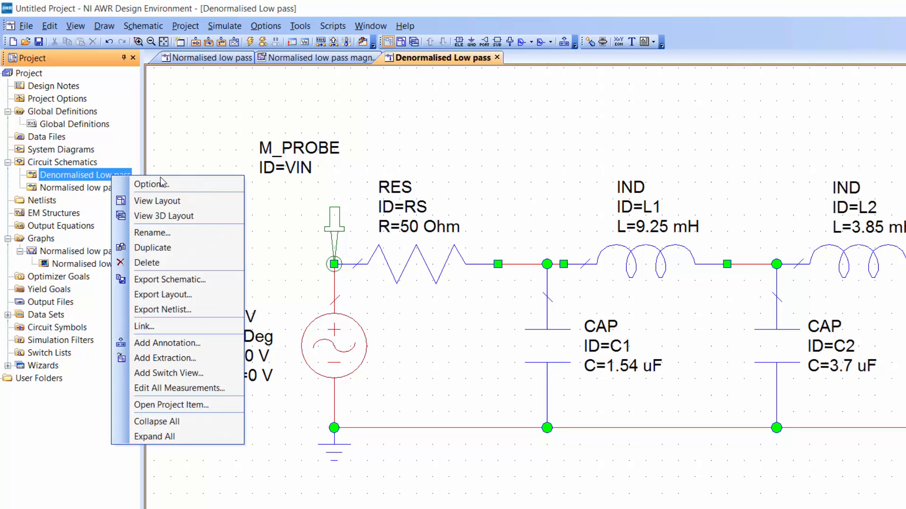
left_click(179, 183)
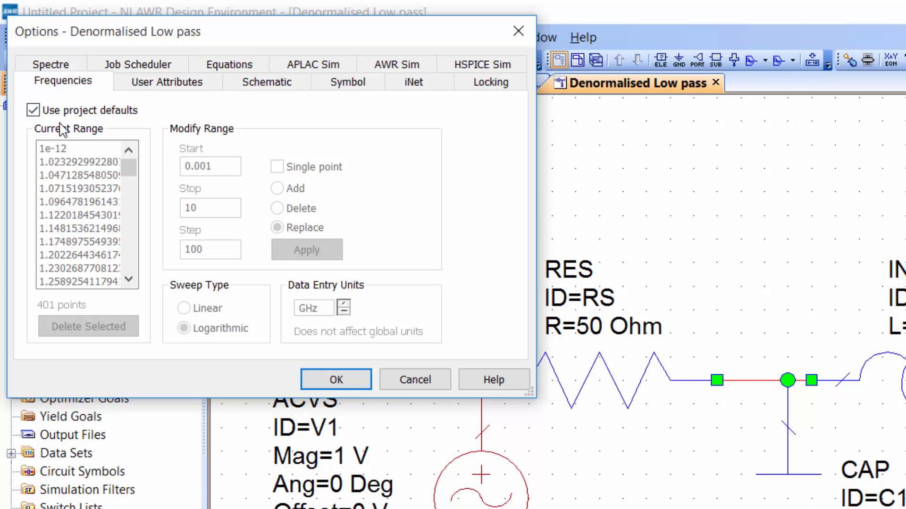
left_click(32, 113)
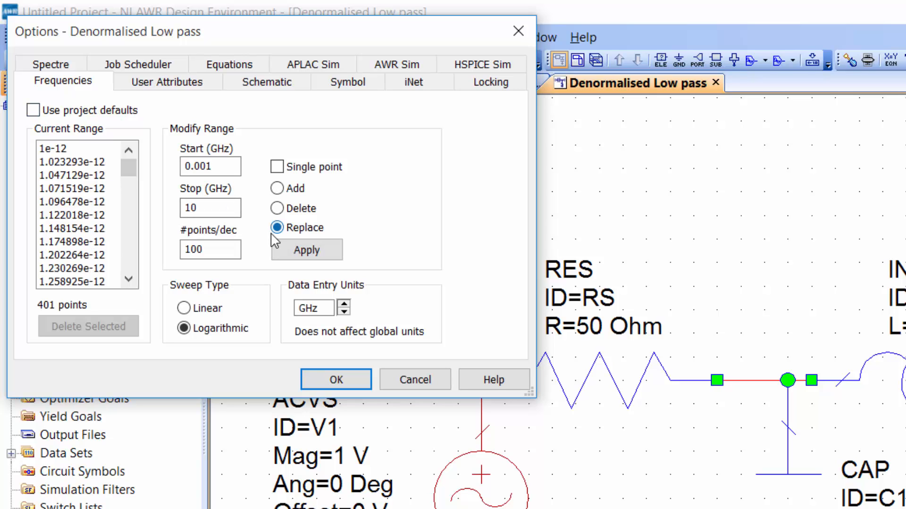
left_click(344, 312)
left_click(343, 312)
left_click(343, 312)
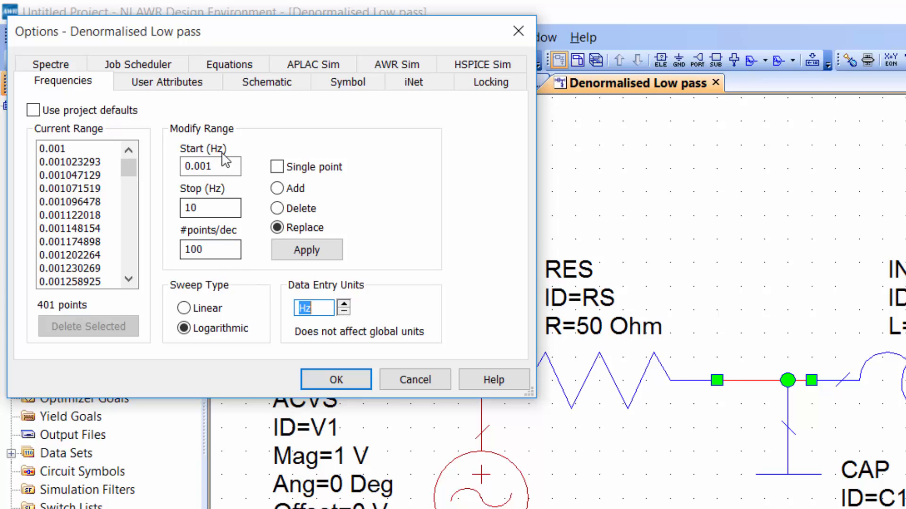
Replace the schematic's frequency range with a sweep from 100 Hz to 100000 Hz at 100 points per decade.
double_click(228, 168)
type("1")
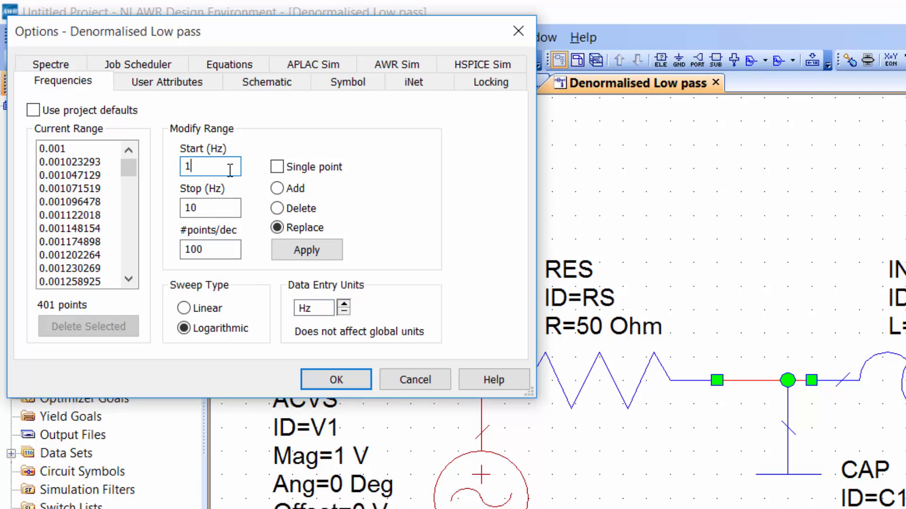
type("00")
left_click(215, 211)
type("0000")
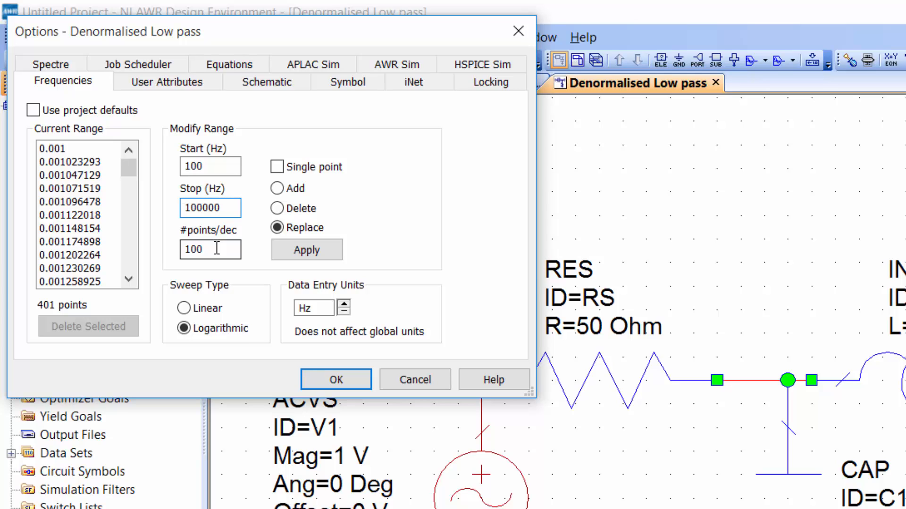
left_click(217, 249)
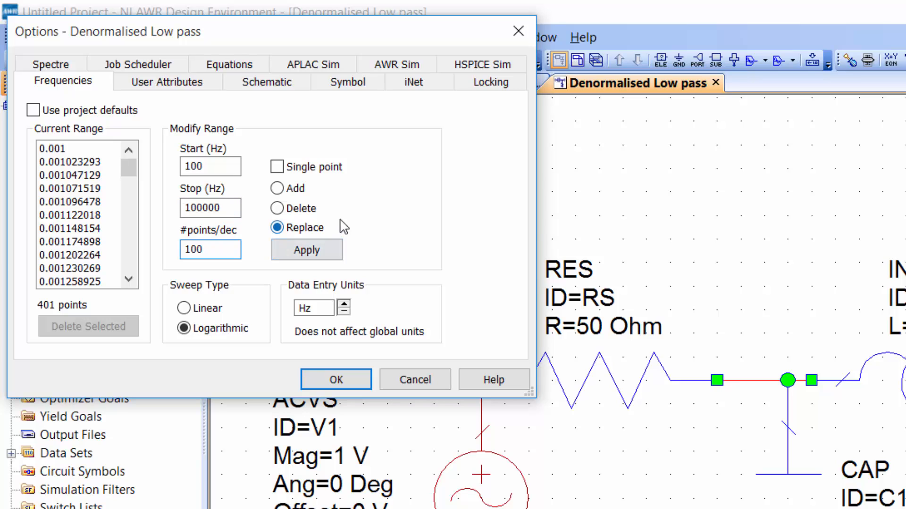
left_click(306, 254)
left_click(338, 377)
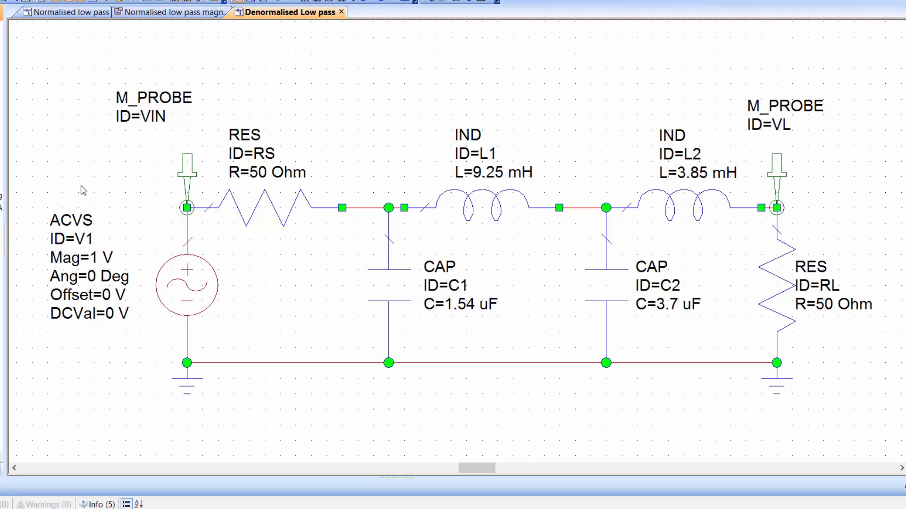
Create a rectangular graph named "Denormalised low pass magnitude".
right_click(40, 228)
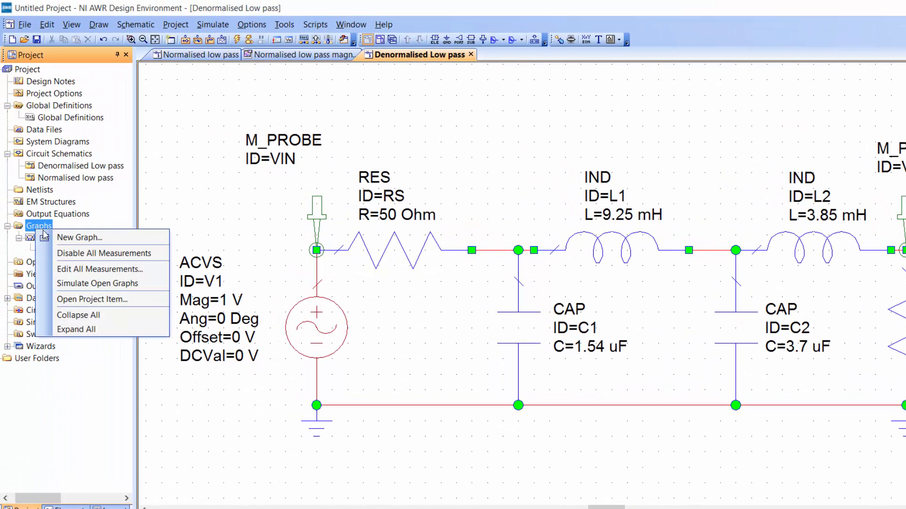
left_click(69, 237)
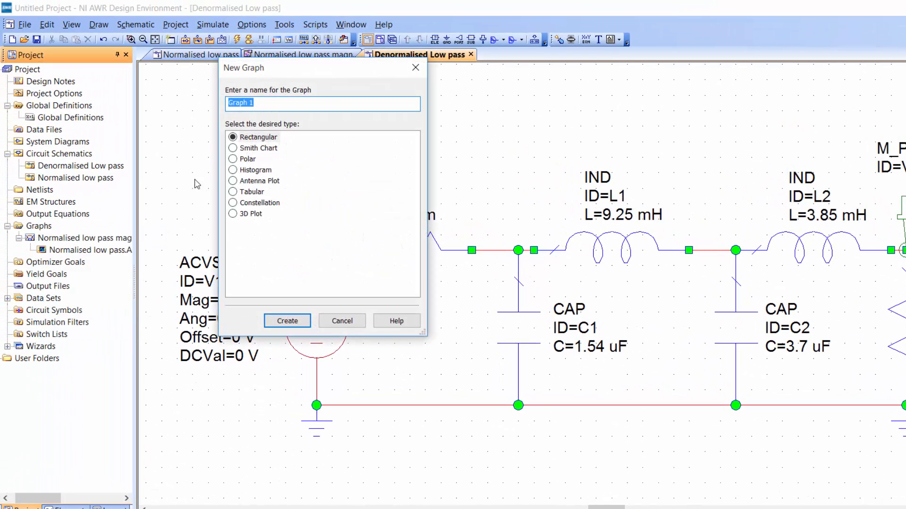
type("Denormalised low pa")
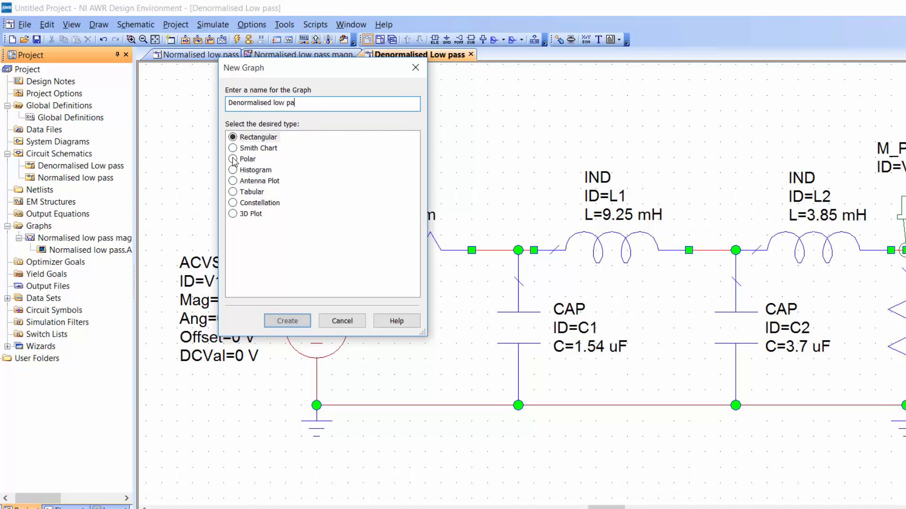
type("ss magnitude")
key("Return")
Start a new voltage gain (Vgain) measurement on the graph, using Denormalised Low pass as the data source.
right_click(387, 209)
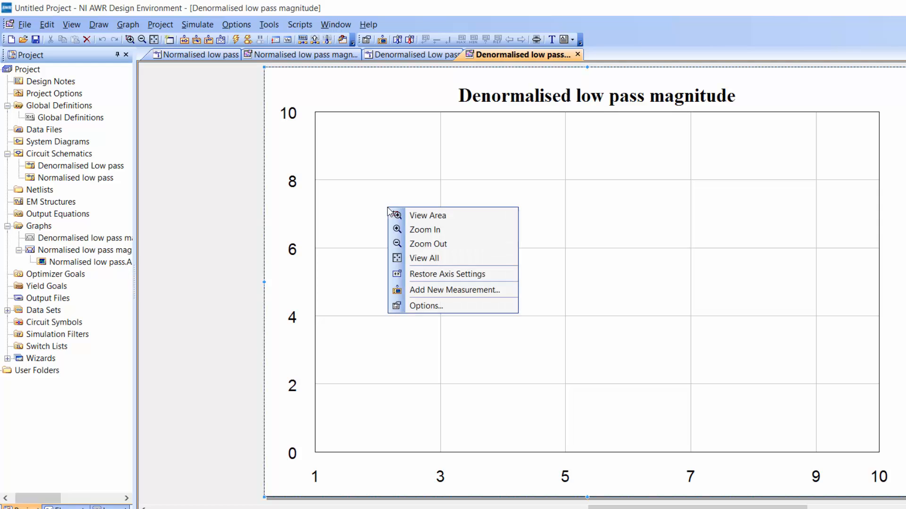
left_click(420, 291)
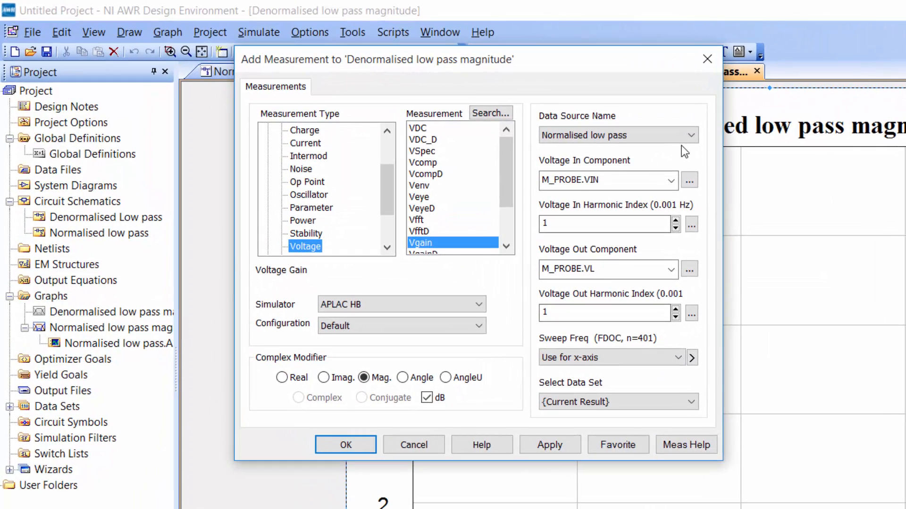
left_click(670, 134)
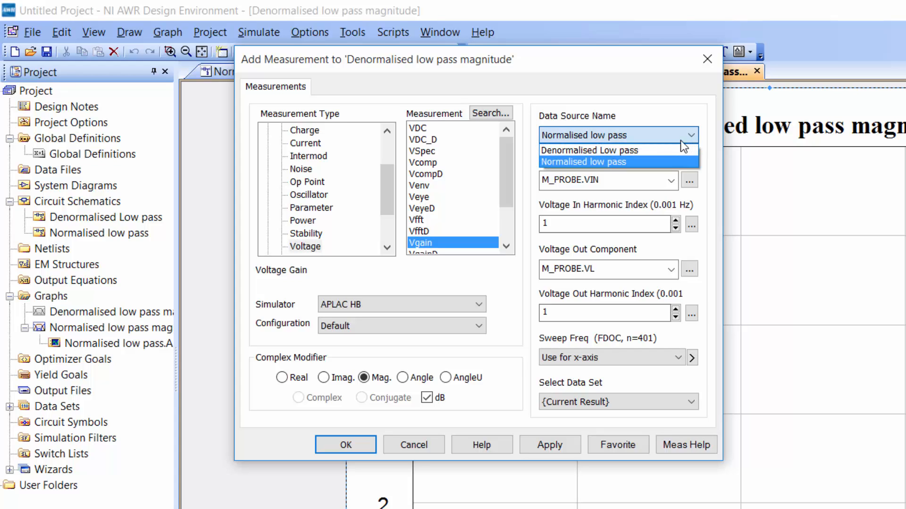
left_click(665, 147)
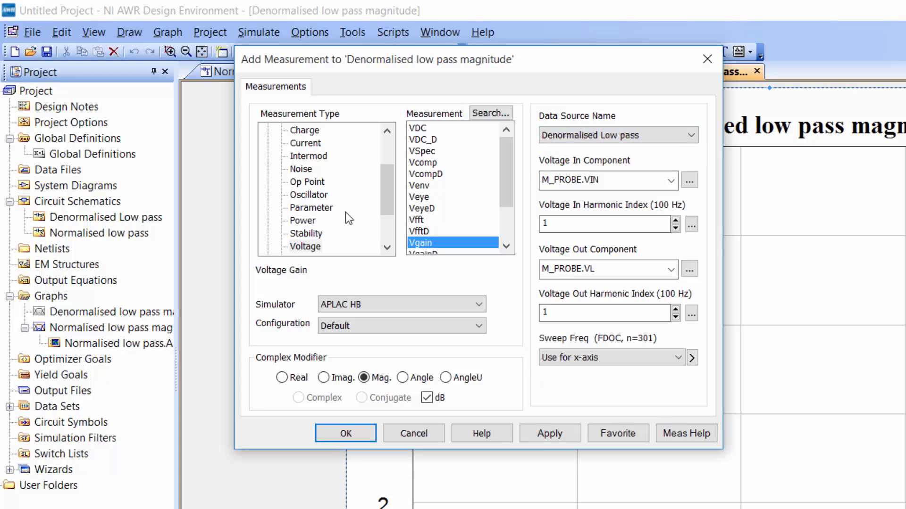
left_click(304, 246)
left_click(429, 243)
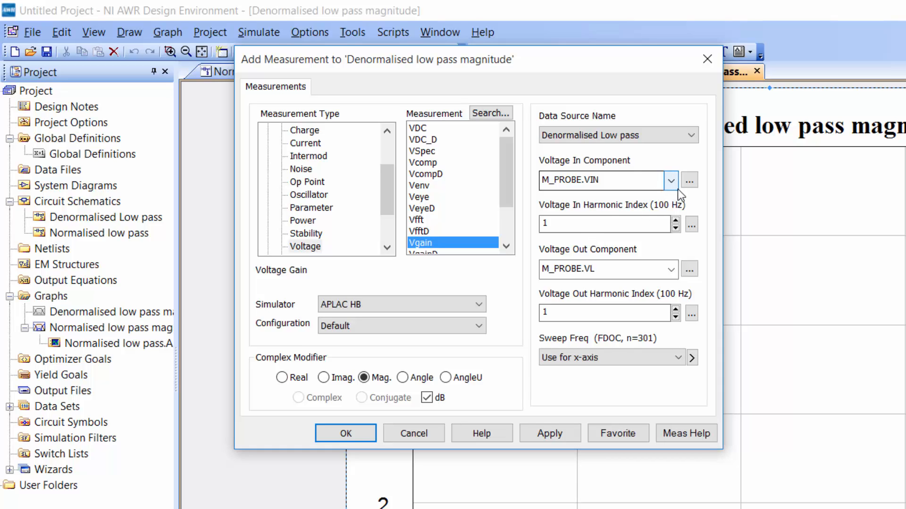
Choose M_PROBE.VIN as the input and M_PROBE.VL as the output component, and add the measurement to the graph.
left_click(689, 180)
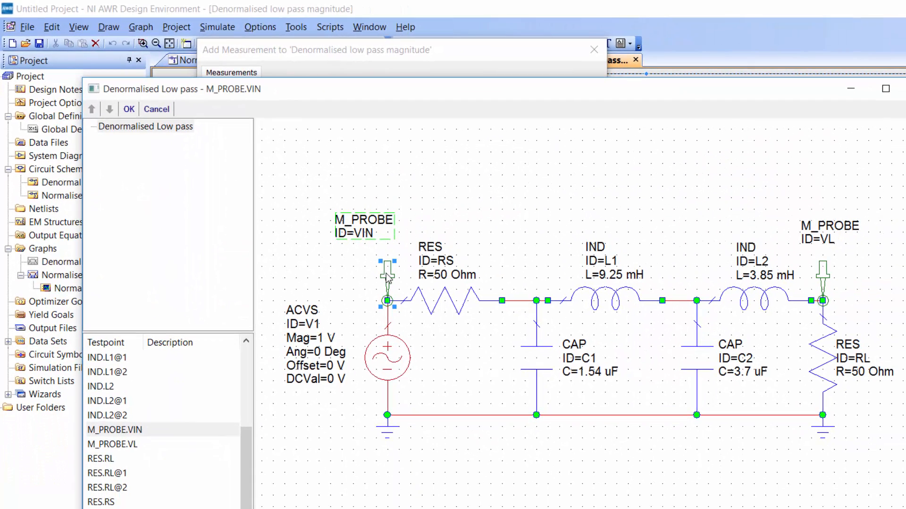
left_click(129, 109)
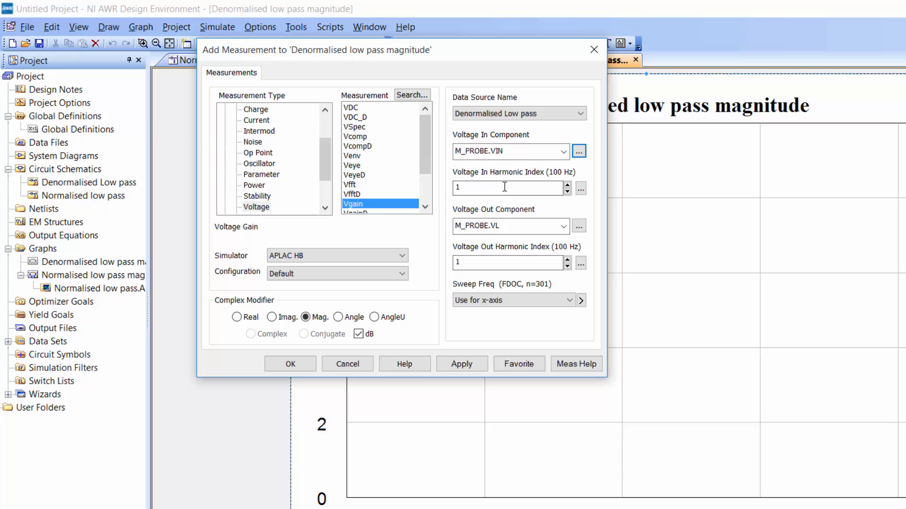
left_click(580, 228)
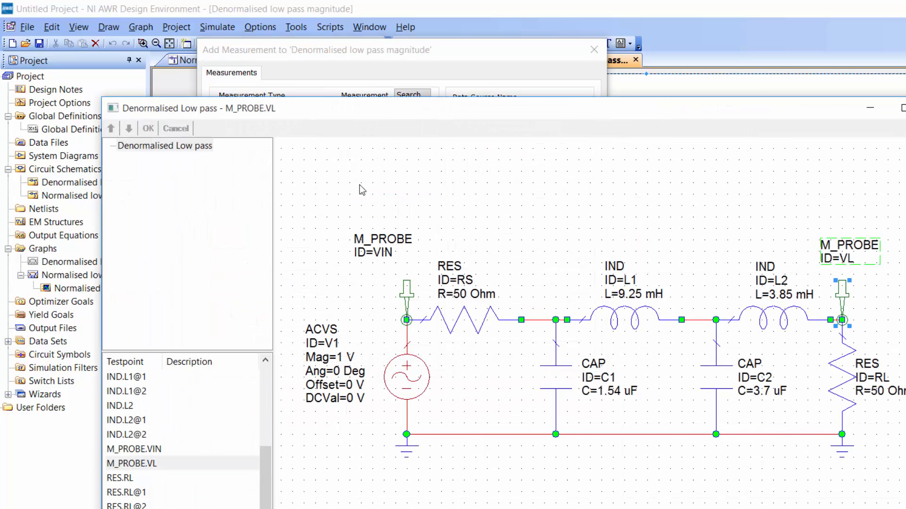
left_click(148, 129)
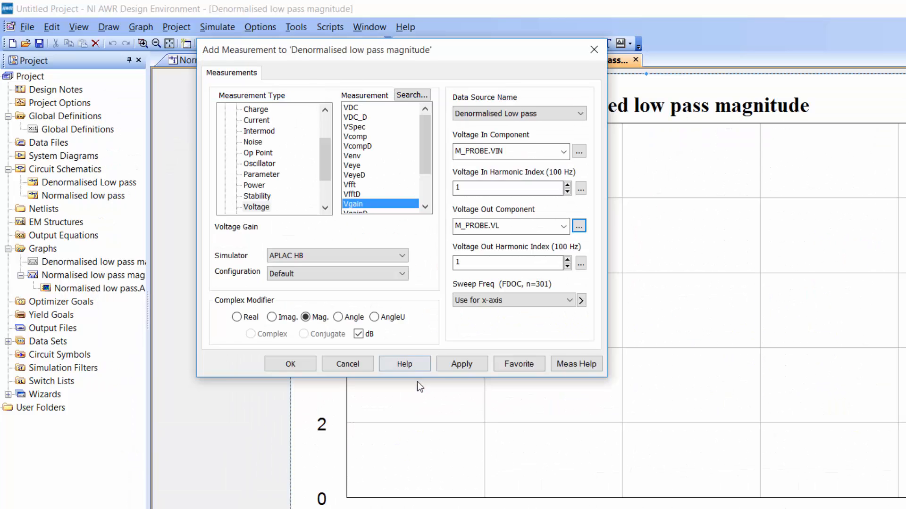
left_click(463, 364)
left_click(286, 364)
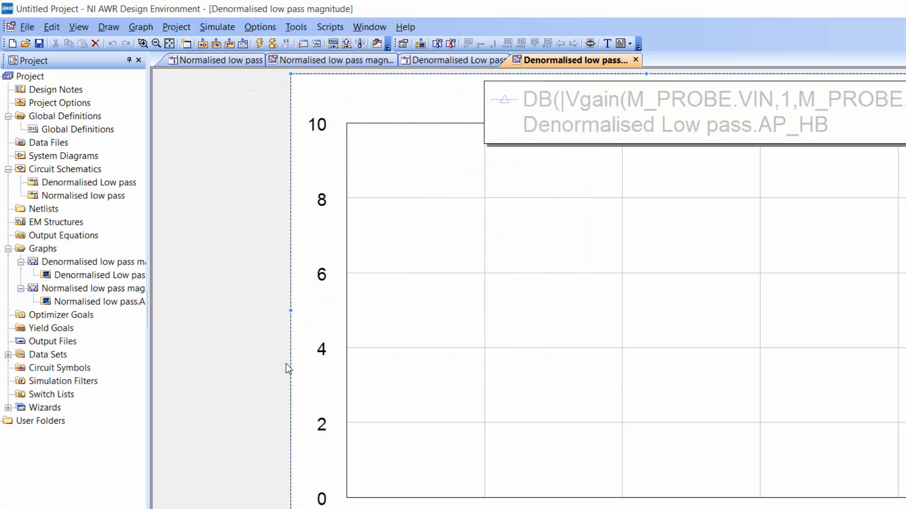
Run the analysis and set the graph's x axis to a logarithmic scale.
left_click(259, 45)
right_click(459, 231)
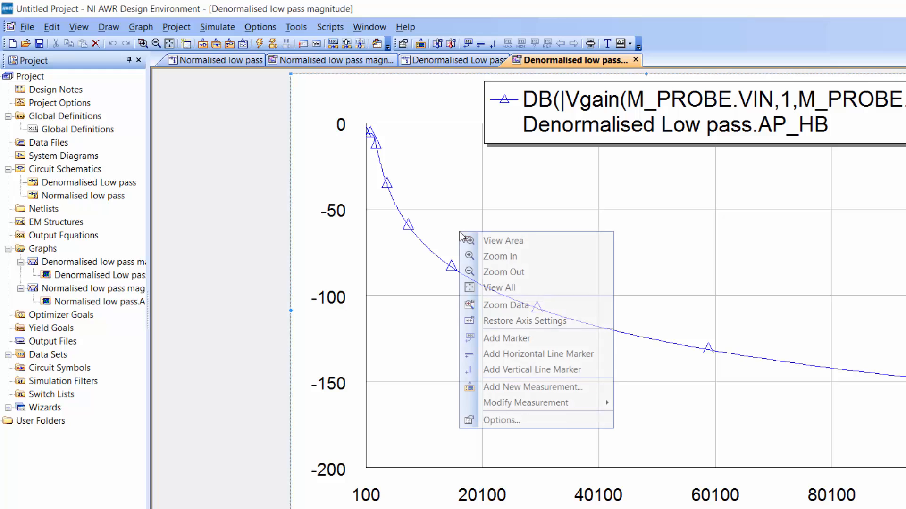
left_click(503, 421)
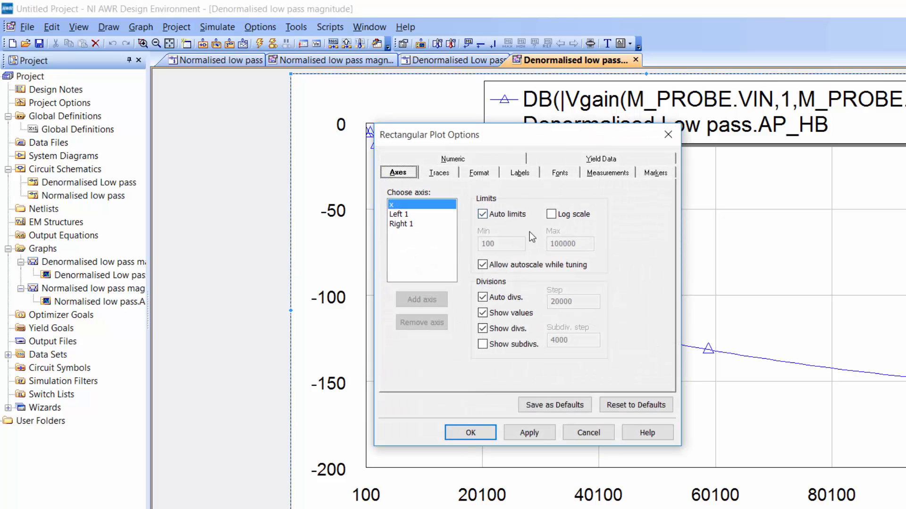
left_click(552, 215)
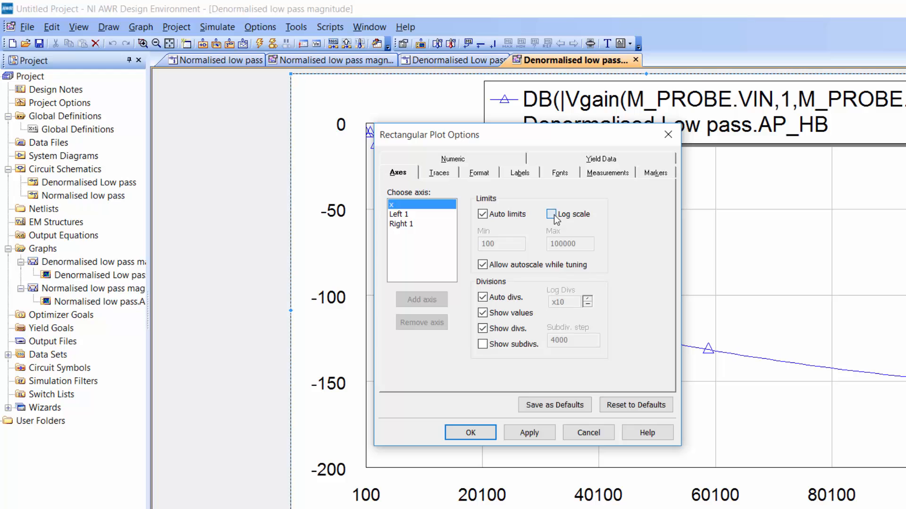
left_click(528, 433)
left_click(471, 433)
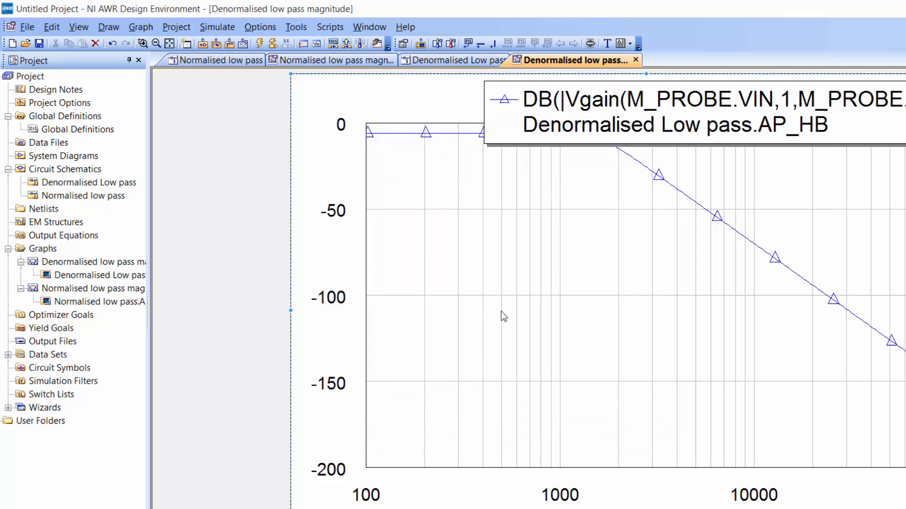
Move the legend off the curve's passband and add a marker at 100 Hz, with its label placed below the trace.
left_click(596, 103)
left_click_drag(566, 94, 802, 101)
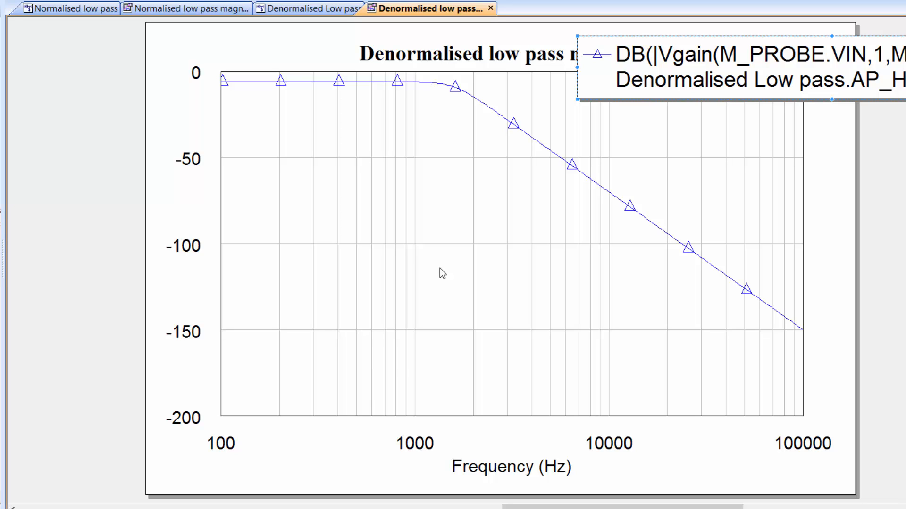
left_click(235, 81)
left_click_drag(237, 81, 221, 82)
left_click_drag(270, 47, 276, 142)
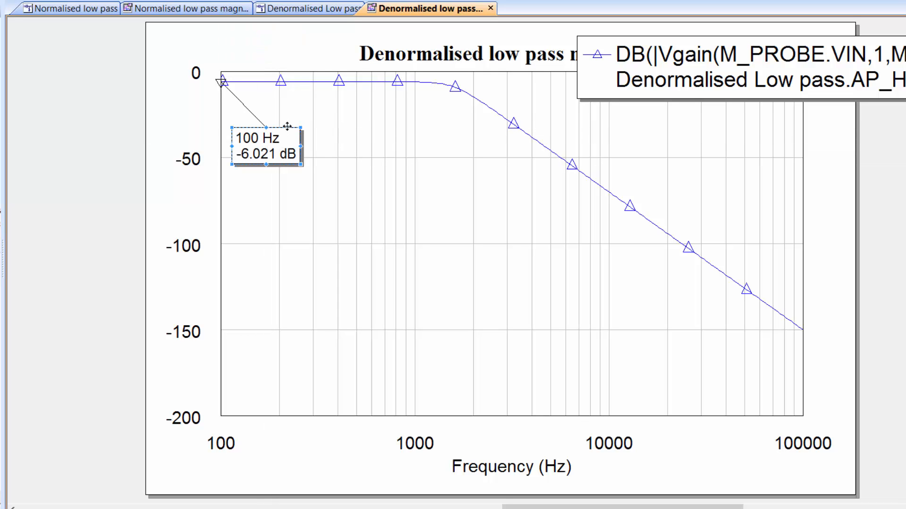
Add a second marker on the roll-off at about 2253 Hz and make the 100 Hz marker the reference.
left_click(483, 103)
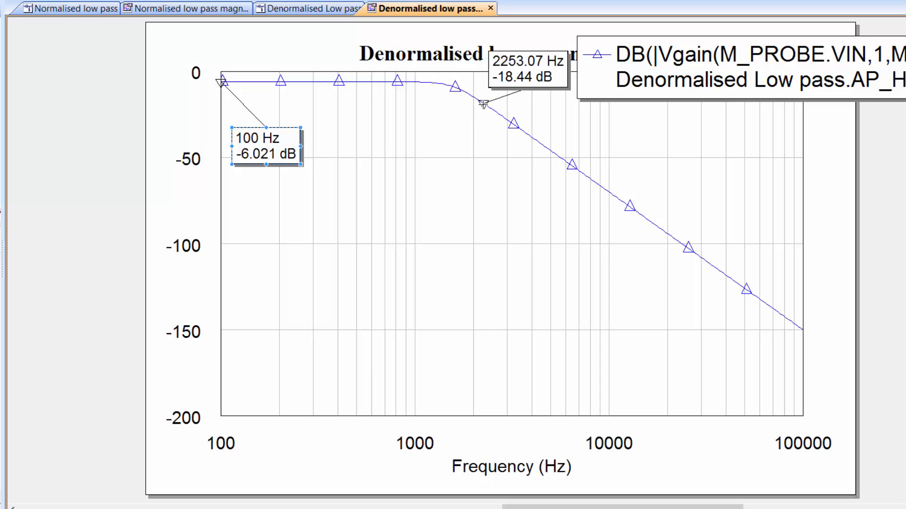
left_click_drag(517, 80, 478, 176)
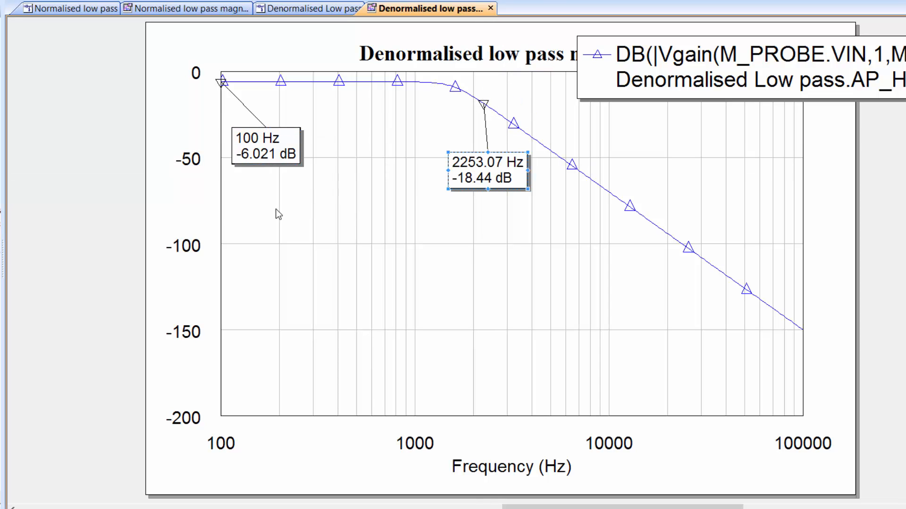
right_click(276, 145)
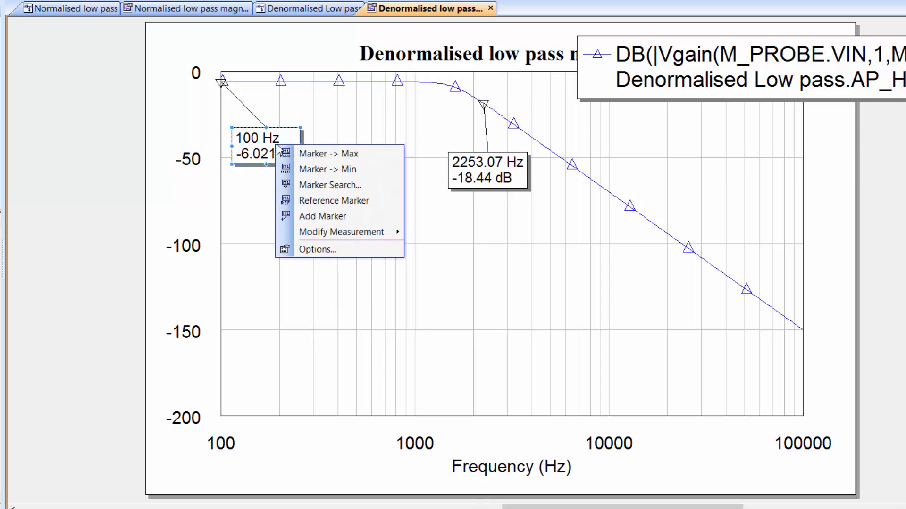
left_click(331, 201)
left_click_drag(503, 177, 478, 185)
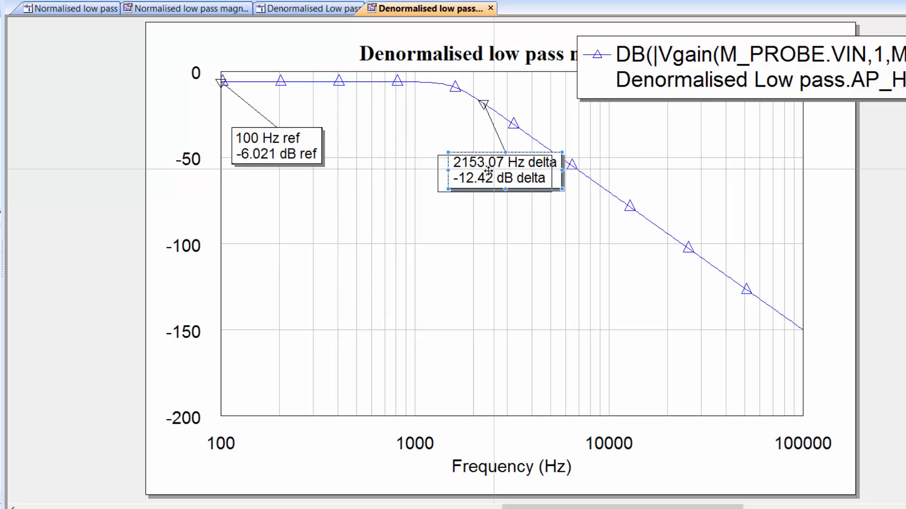
Move the roll-off marker to the -3 dB point with a leftward marker search for a delta y value of -3.
right_click(461, 177)
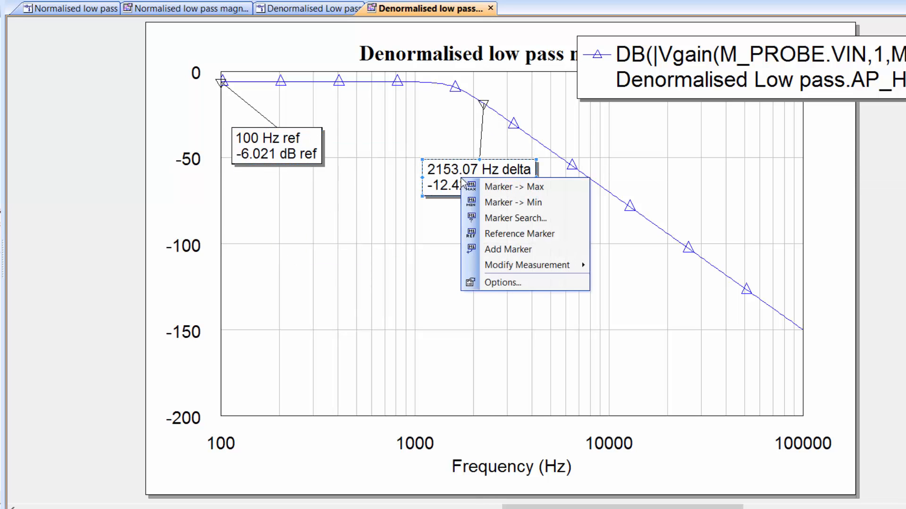
left_click(509, 217)
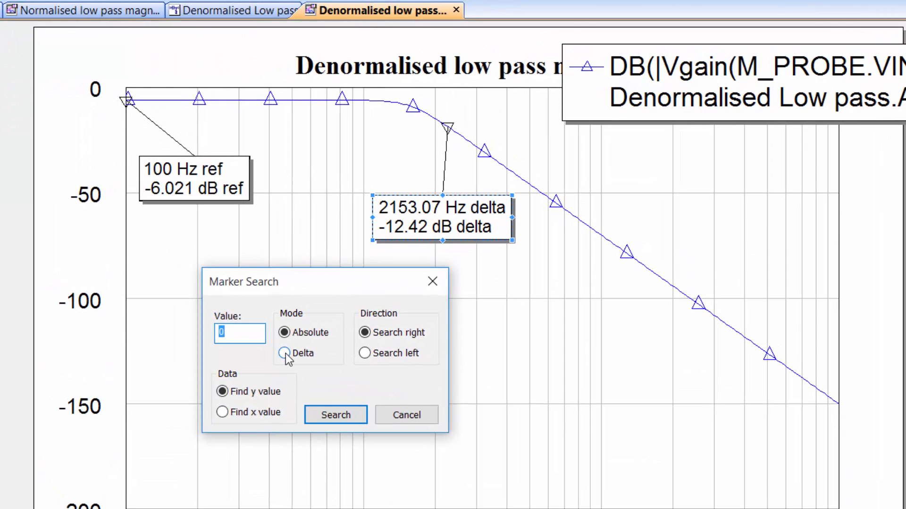
left_click(314, 325)
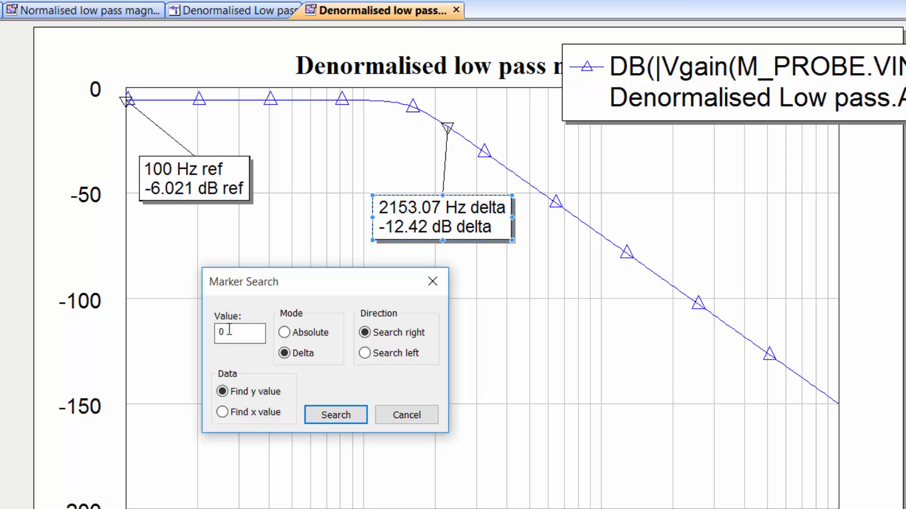
left_click_drag(227, 333, 203, 336)
type("-3")
left_click(365, 354)
left_click(336, 415)
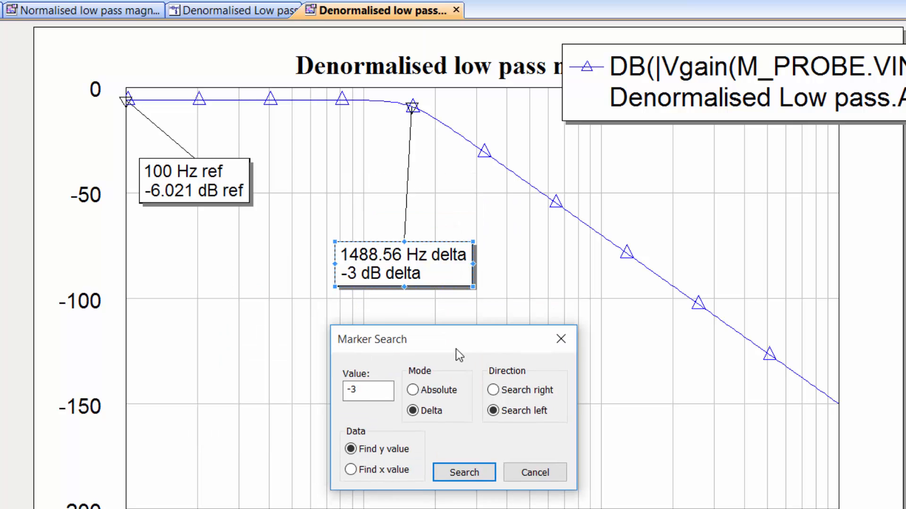
Close the marker search, clear the reference setting of the 100 Hz marker and move the cut-off marker's label closer to the curve.
left_click(560, 339)
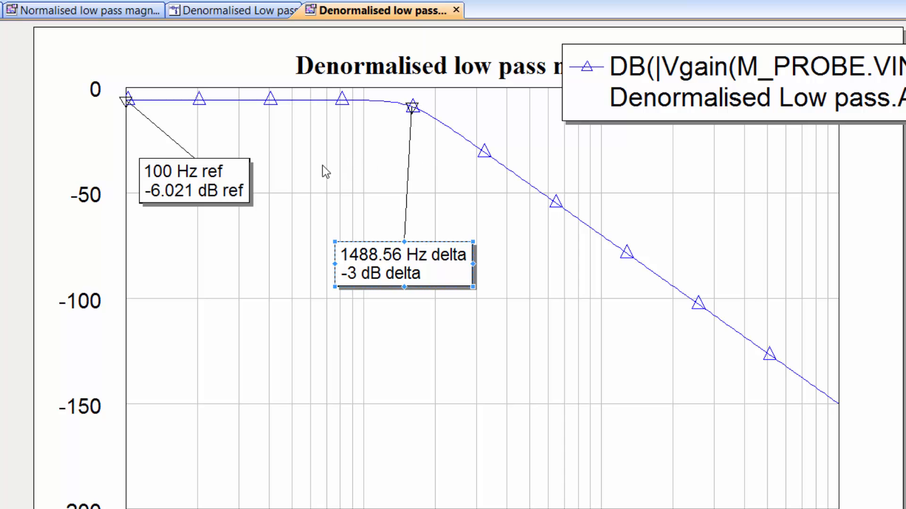
right_click(172, 192)
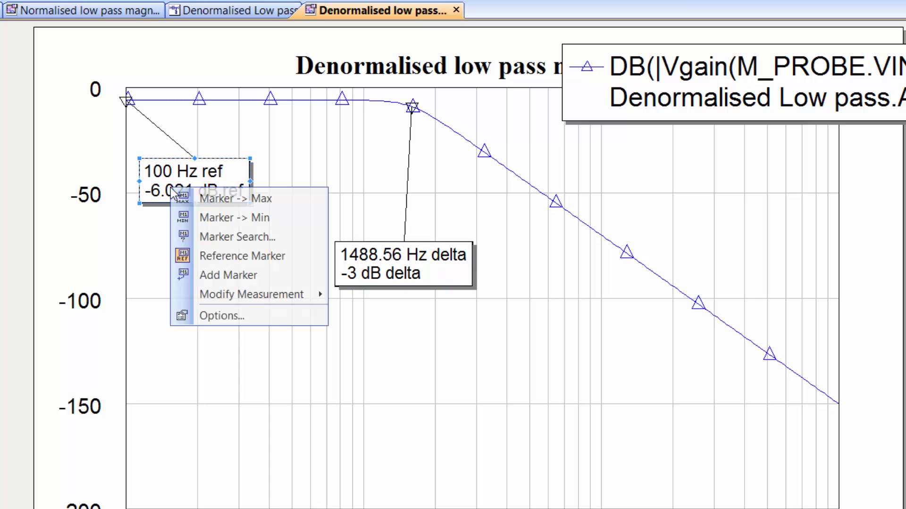
left_click(214, 262)
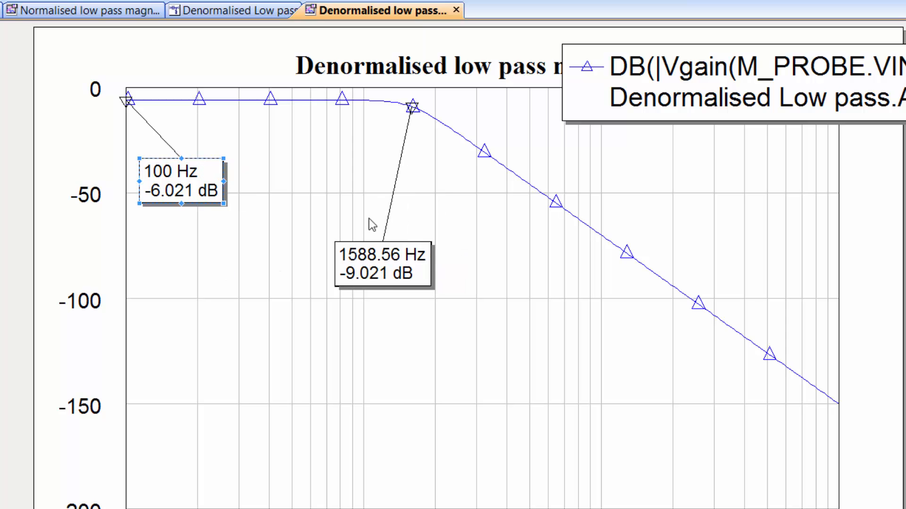
left_click_drag(373, 259, 364, 210)
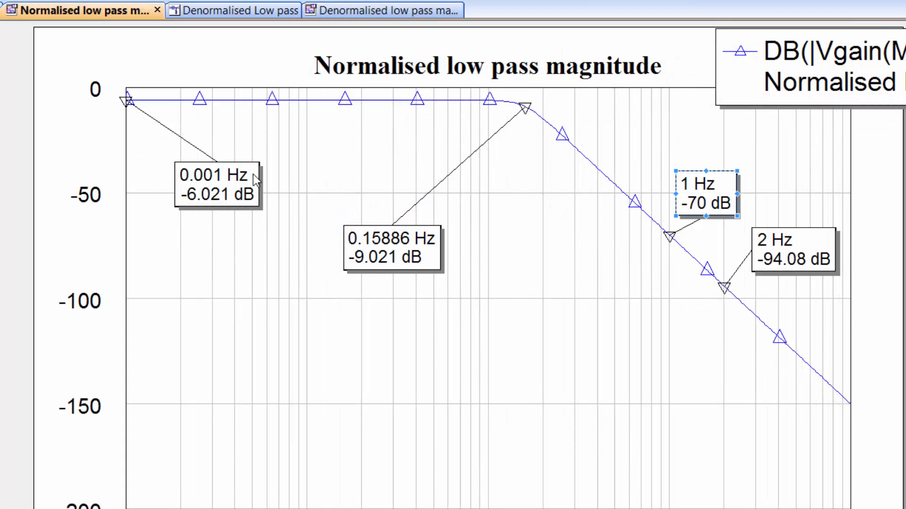
Make the 0.001 Hz marker the reference on the normalised low pass magnitude graph and return to the denormalised graph.
right_click(214, 180)
left_click(242, 246)
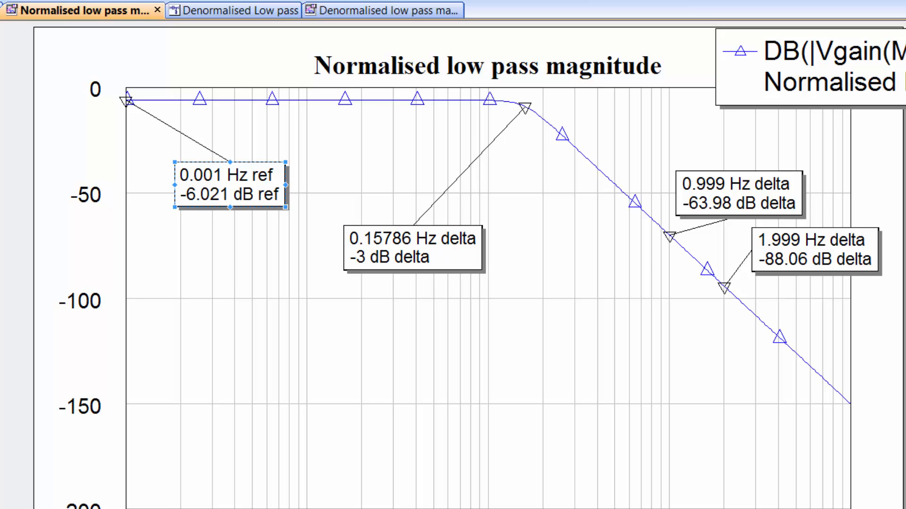
key("ctrl+Tab")
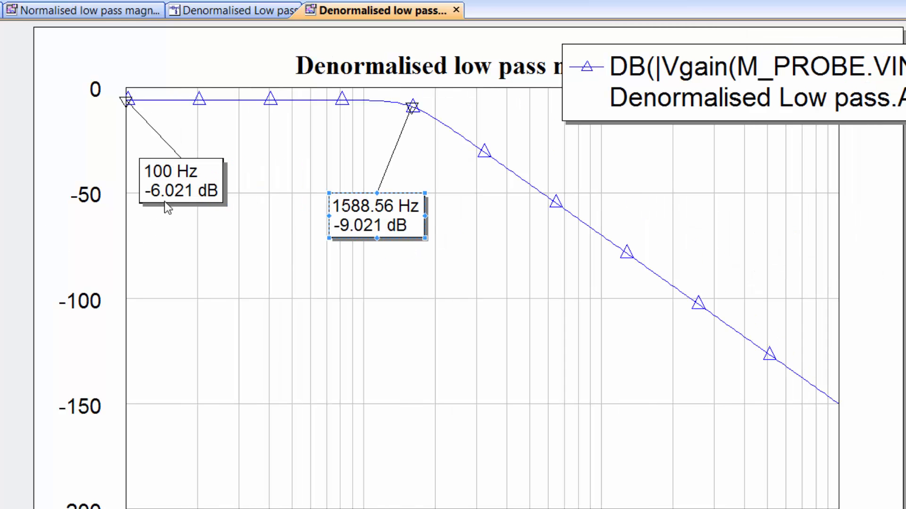
Make the 100 Hz marker the reference to compare delta values with the normalised graph, and clear the reference again.
right_click(175, 187)
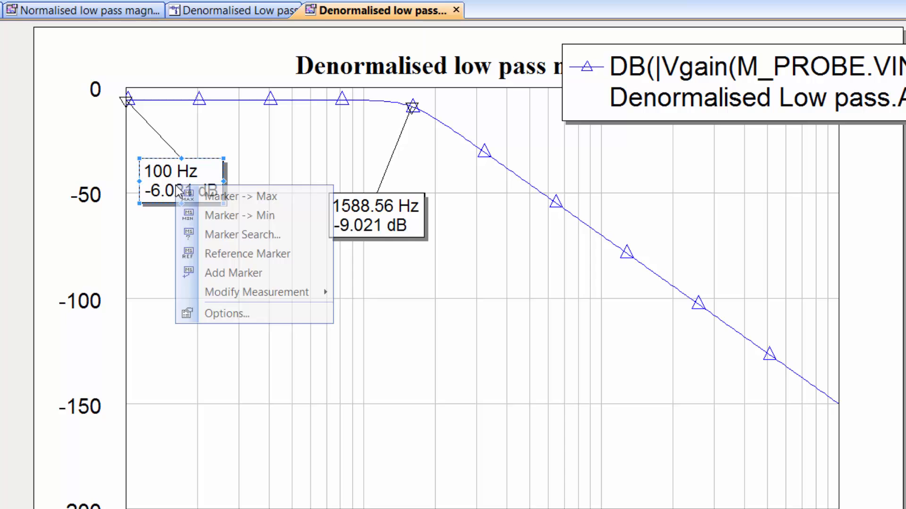
left_click(246, 253)
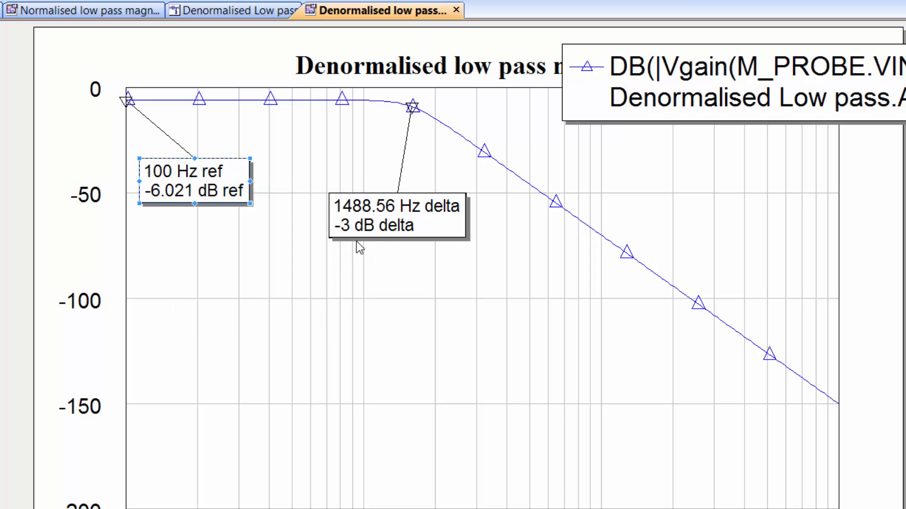
right_click(174, 189)
left_click(198, 259)
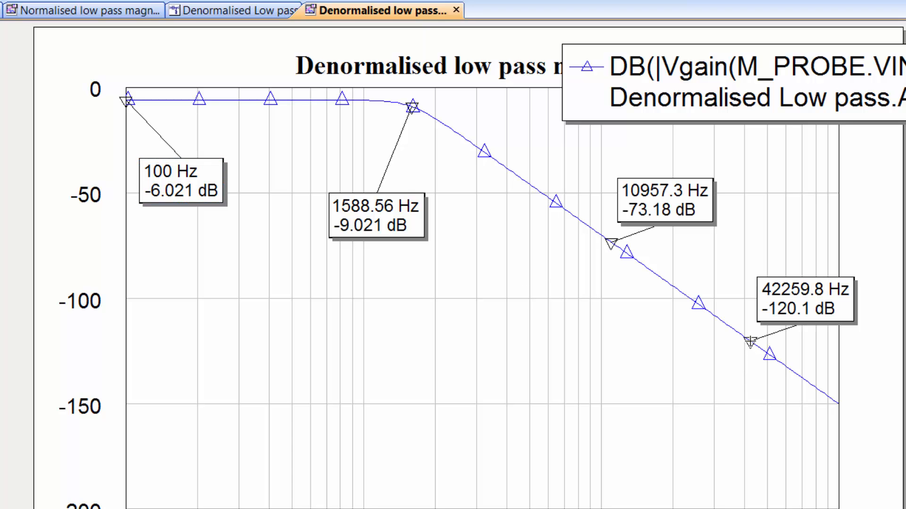
Add two markers on the roll-off, one at 100000 Hz and the other set to 10000 Hz with an absolute x value search.
mouse_move(750, 343)
left_mouse_down()
mouse_move(828, 396)
mouse_move(807, 392)
left_mouse_up()
left_click(705, 357)
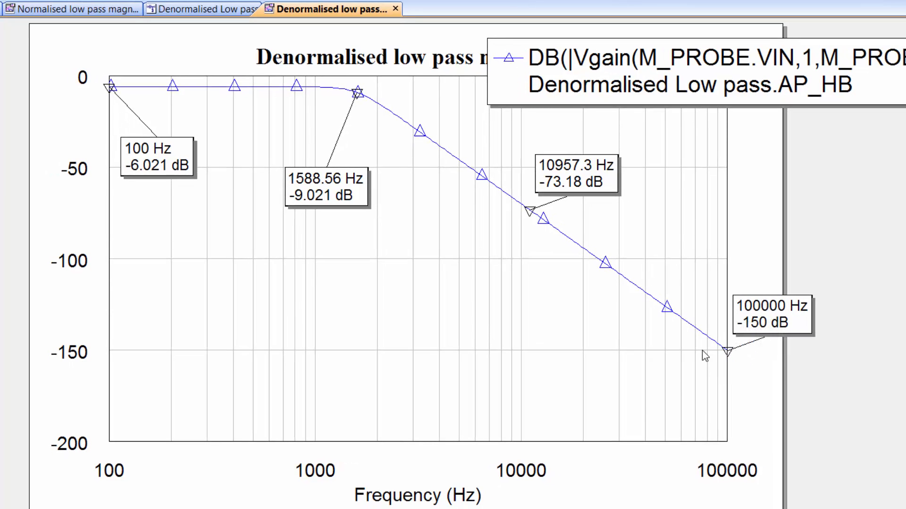
right_click(572, 186)
left_click(607, 229)
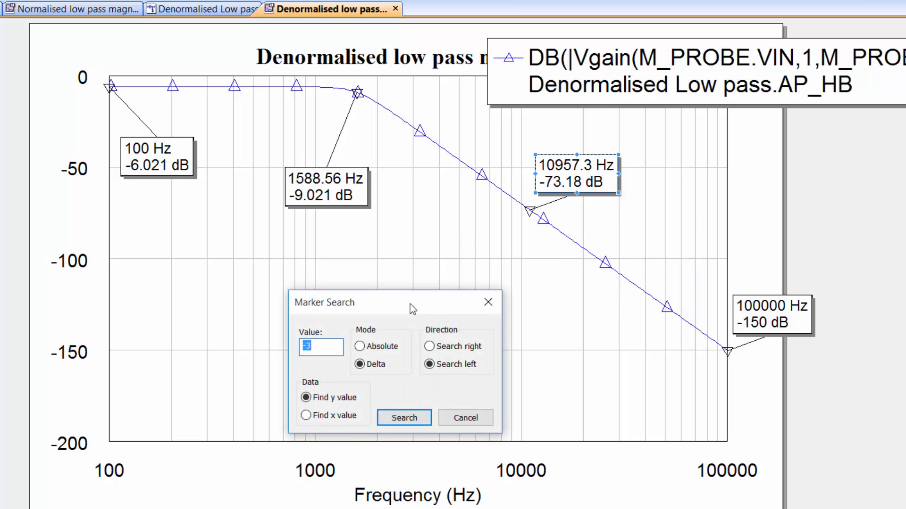
left_click(306, 415)
double_click(307, 347)
type("10000")
left_click(360, 347)
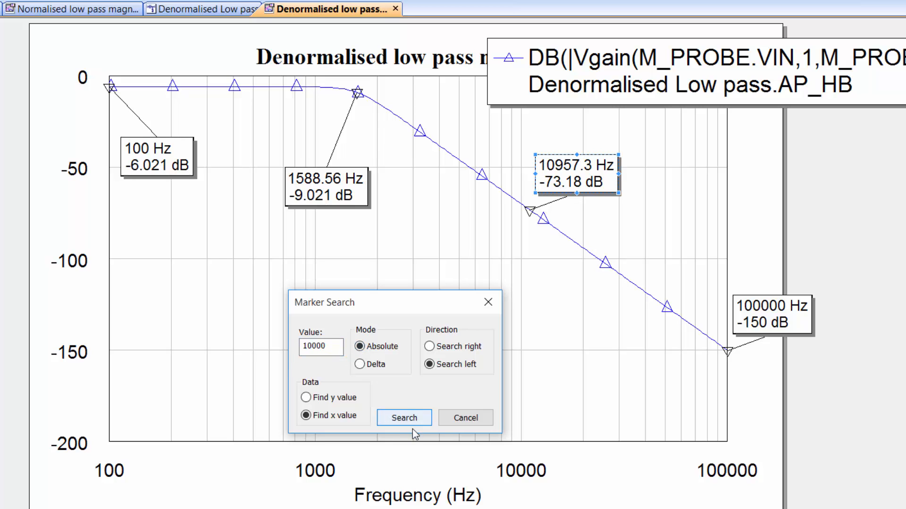
left_click(404, 418)
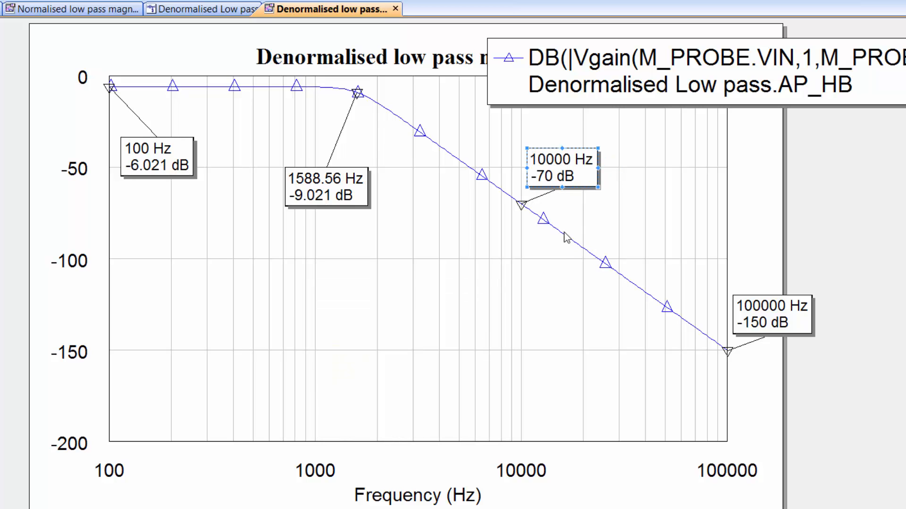
Make the 10000 Hz marker the reference and move the 100000 Hz marker's label inside the graph, above the roll-off.
right_click(557, 173)
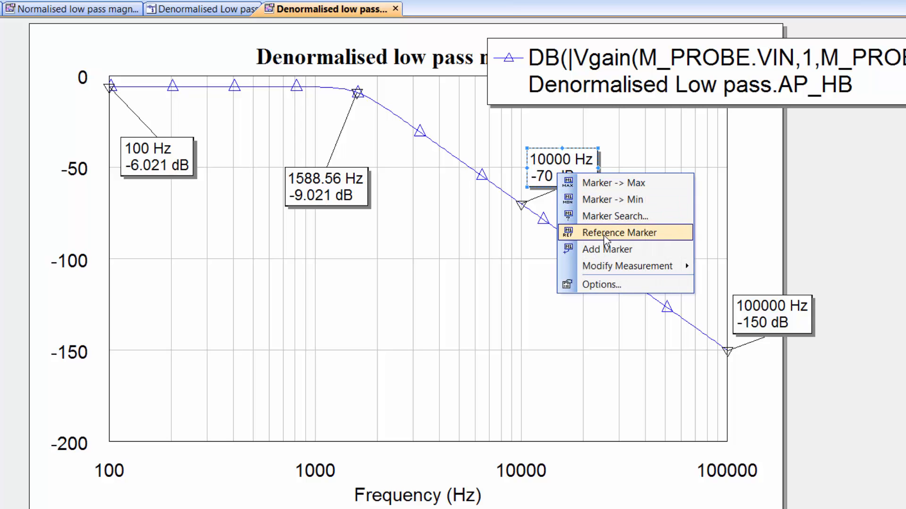
left_click(605, 237)
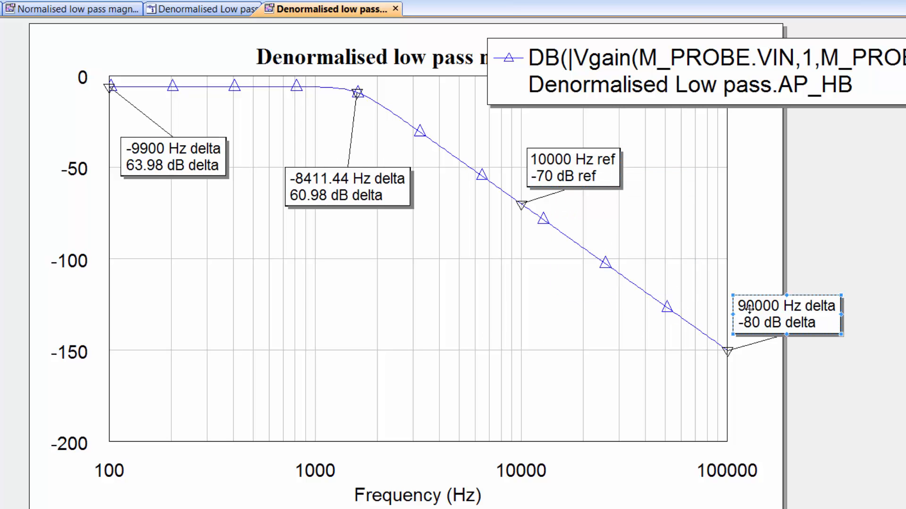
left_click_drag(744, 309, 681, 246)
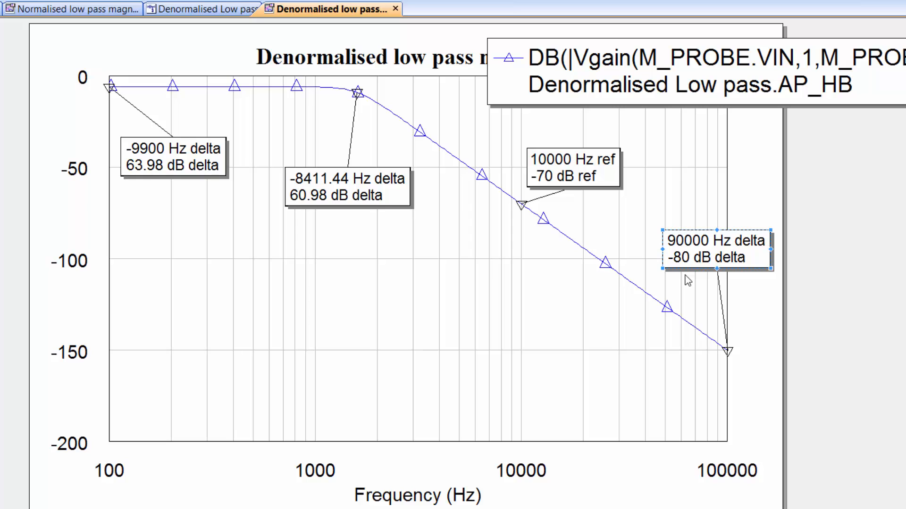